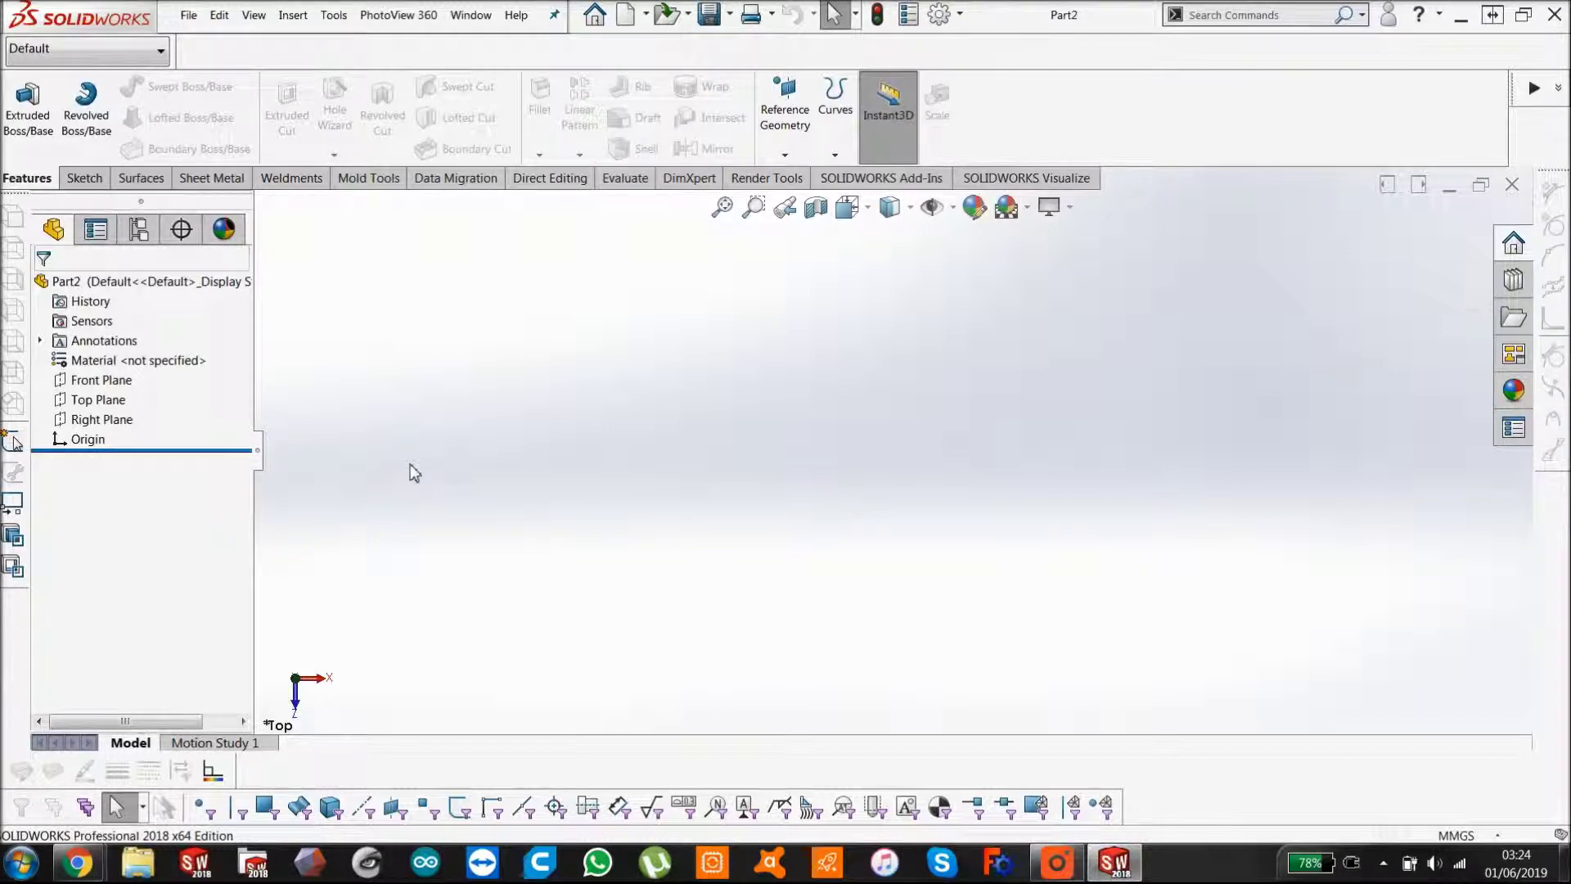
# - Sketch a circle about 134 mm in diameter centred on the origin of the Top Plane
pyautogui.click(100, 400)
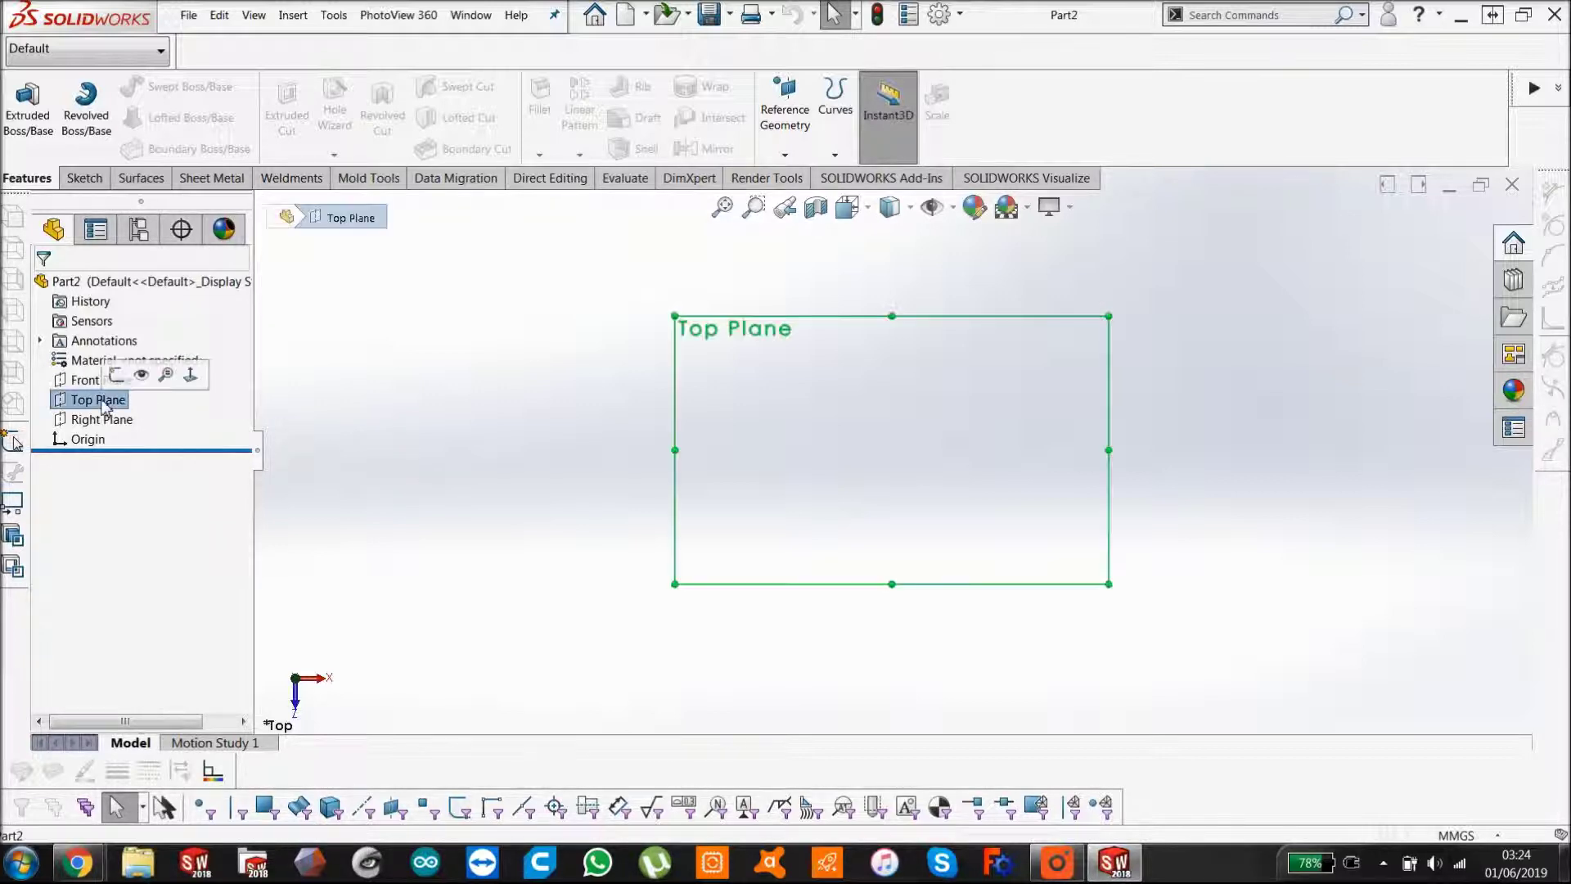
pyautogui.click(81, 175)
pyautogui.click(25, 104)
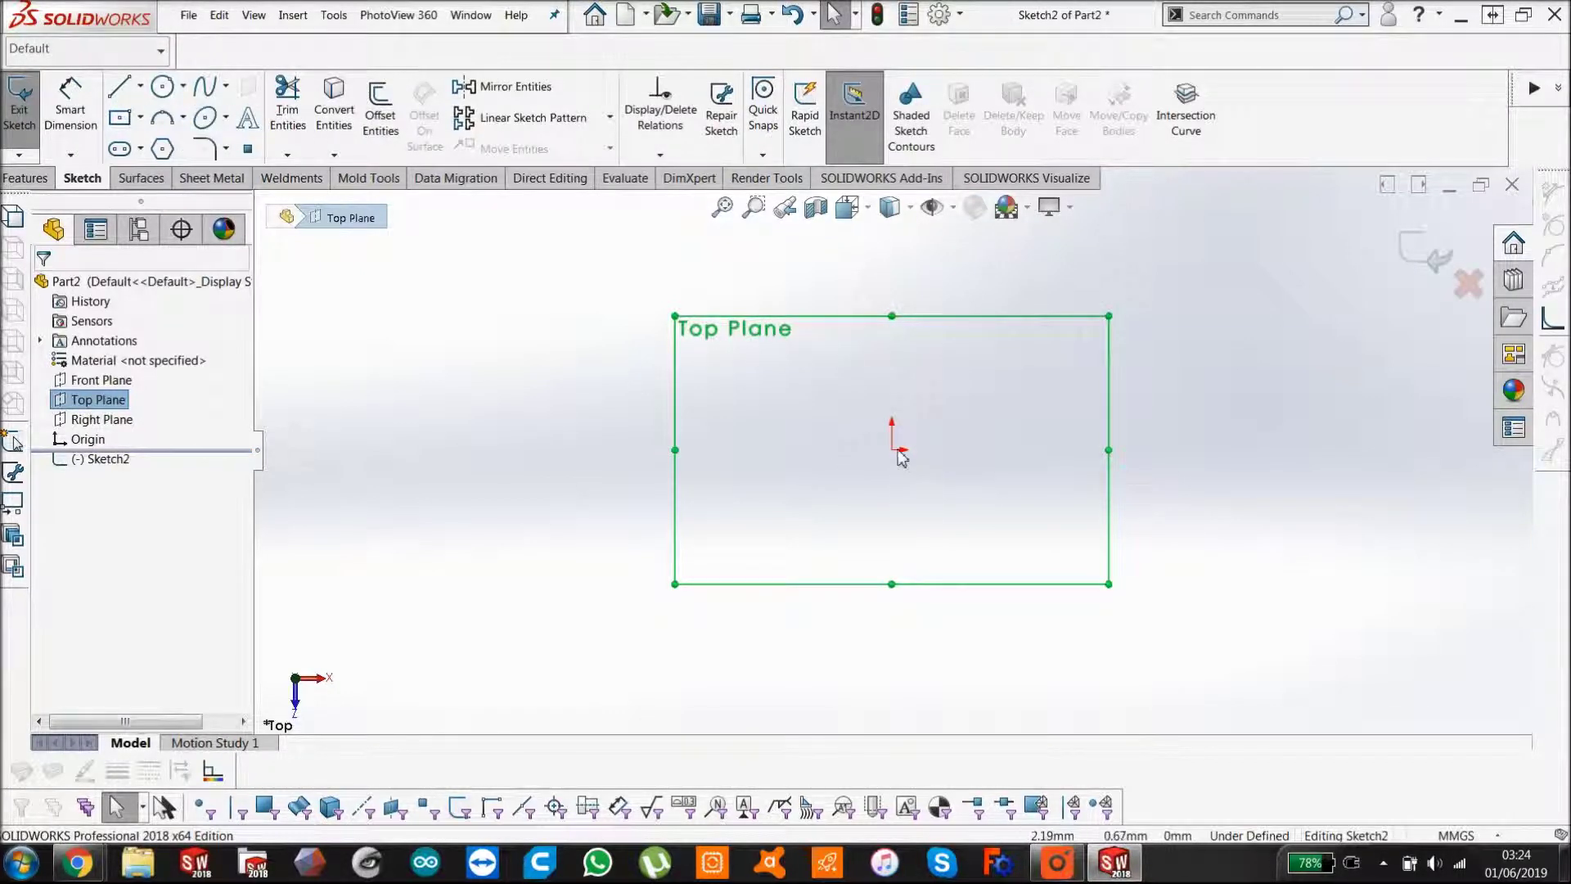
pyautogui.click(162, 86)
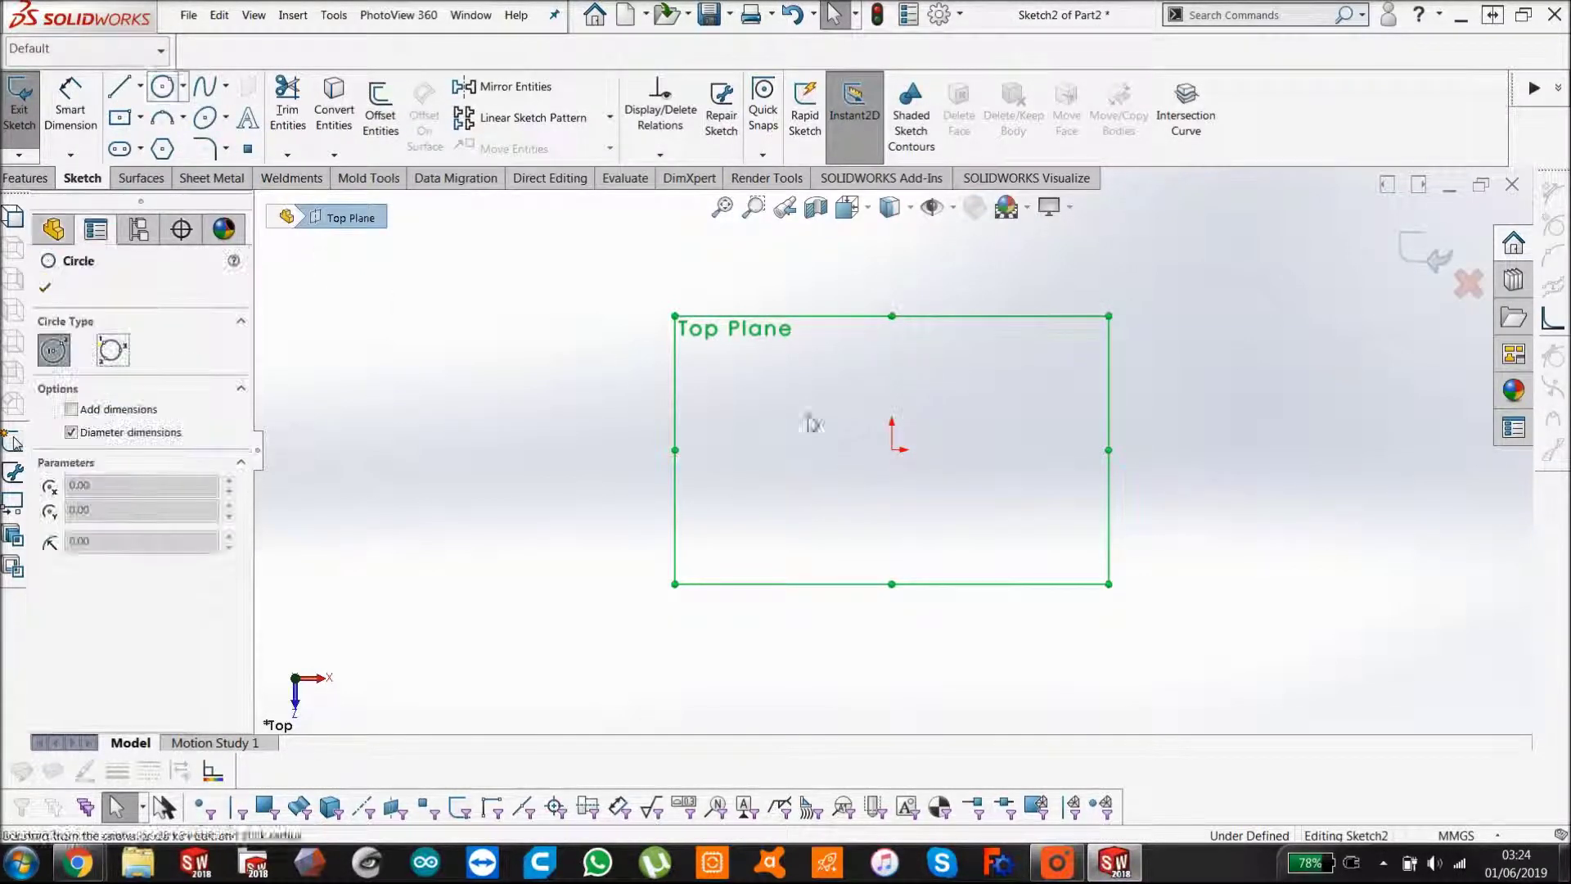
pyautogui.click(893, 450)
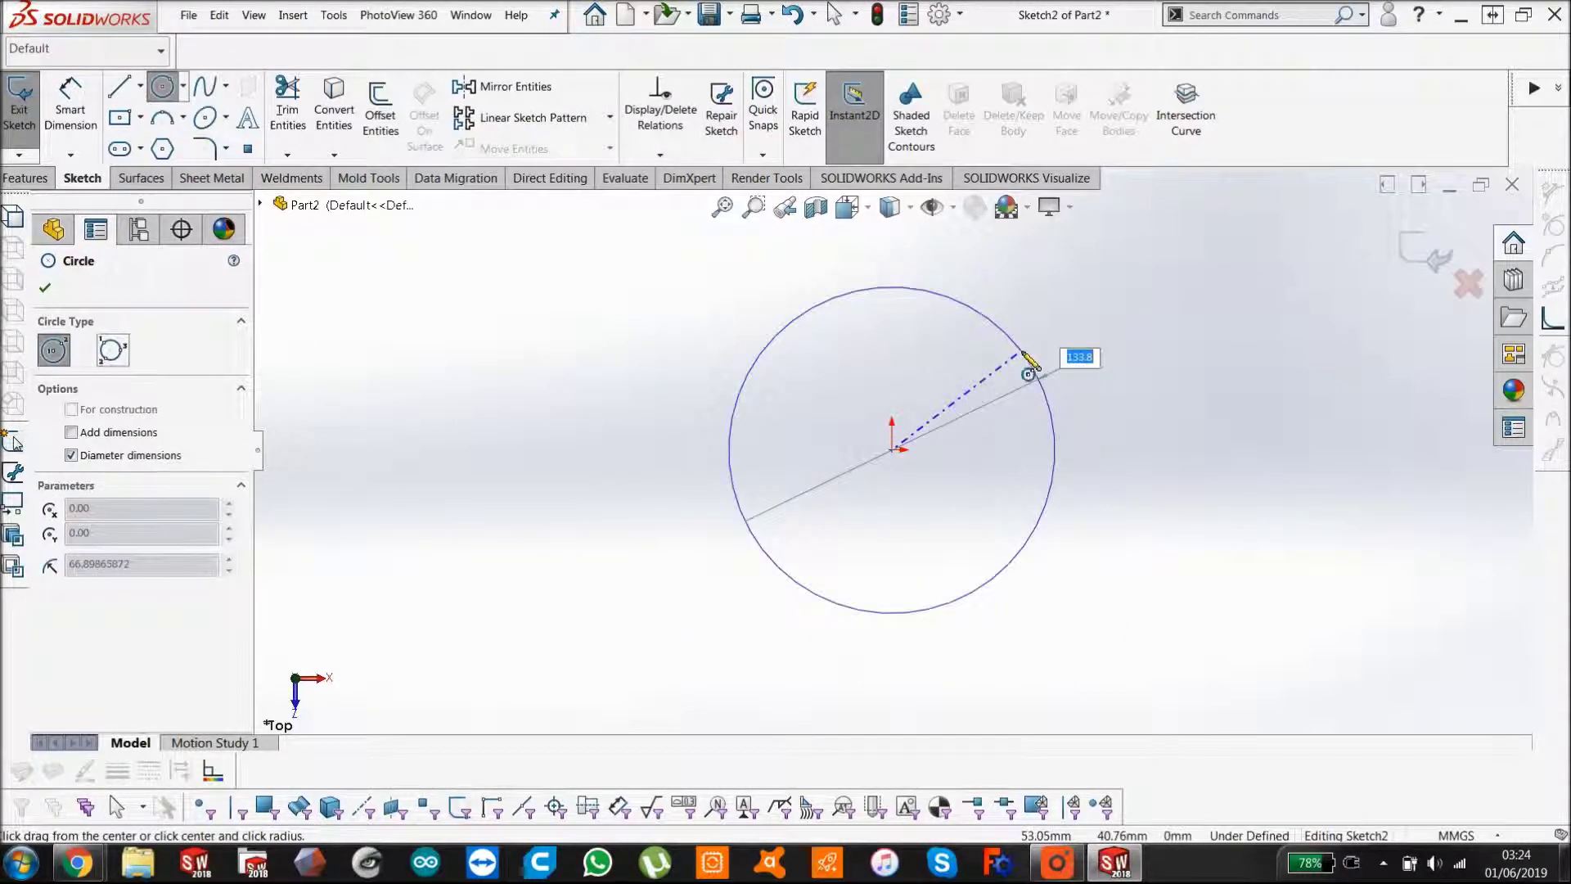
pyautogui.click(1029, 362)
pyautogui.press('Escape')
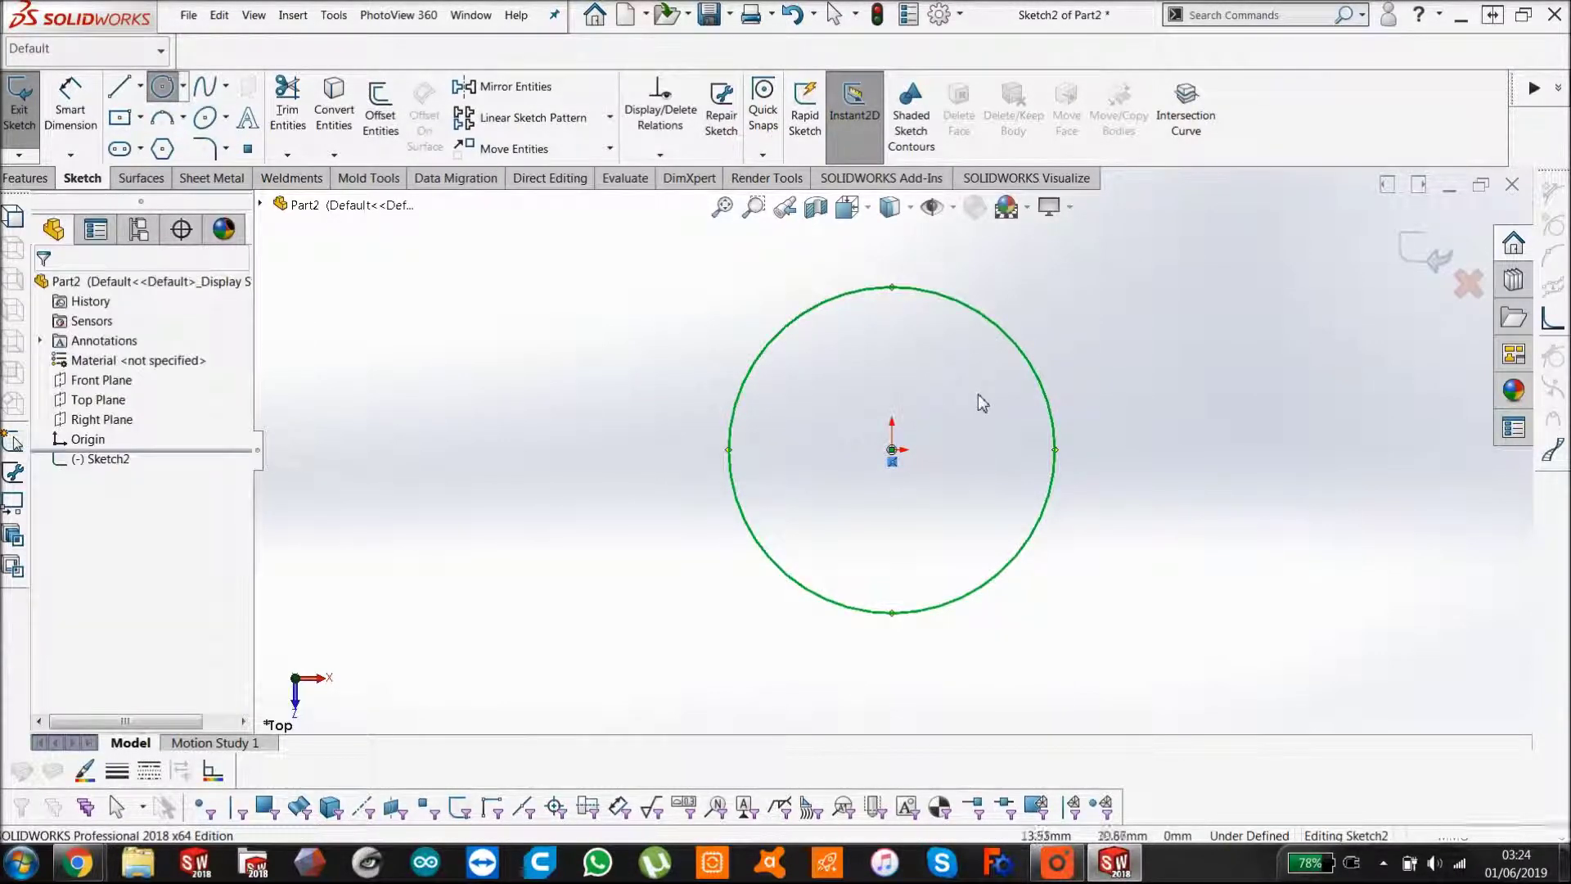
# - Dimension the circle's diameter and set it to 100 mm
pyautogui.click(70, 106)
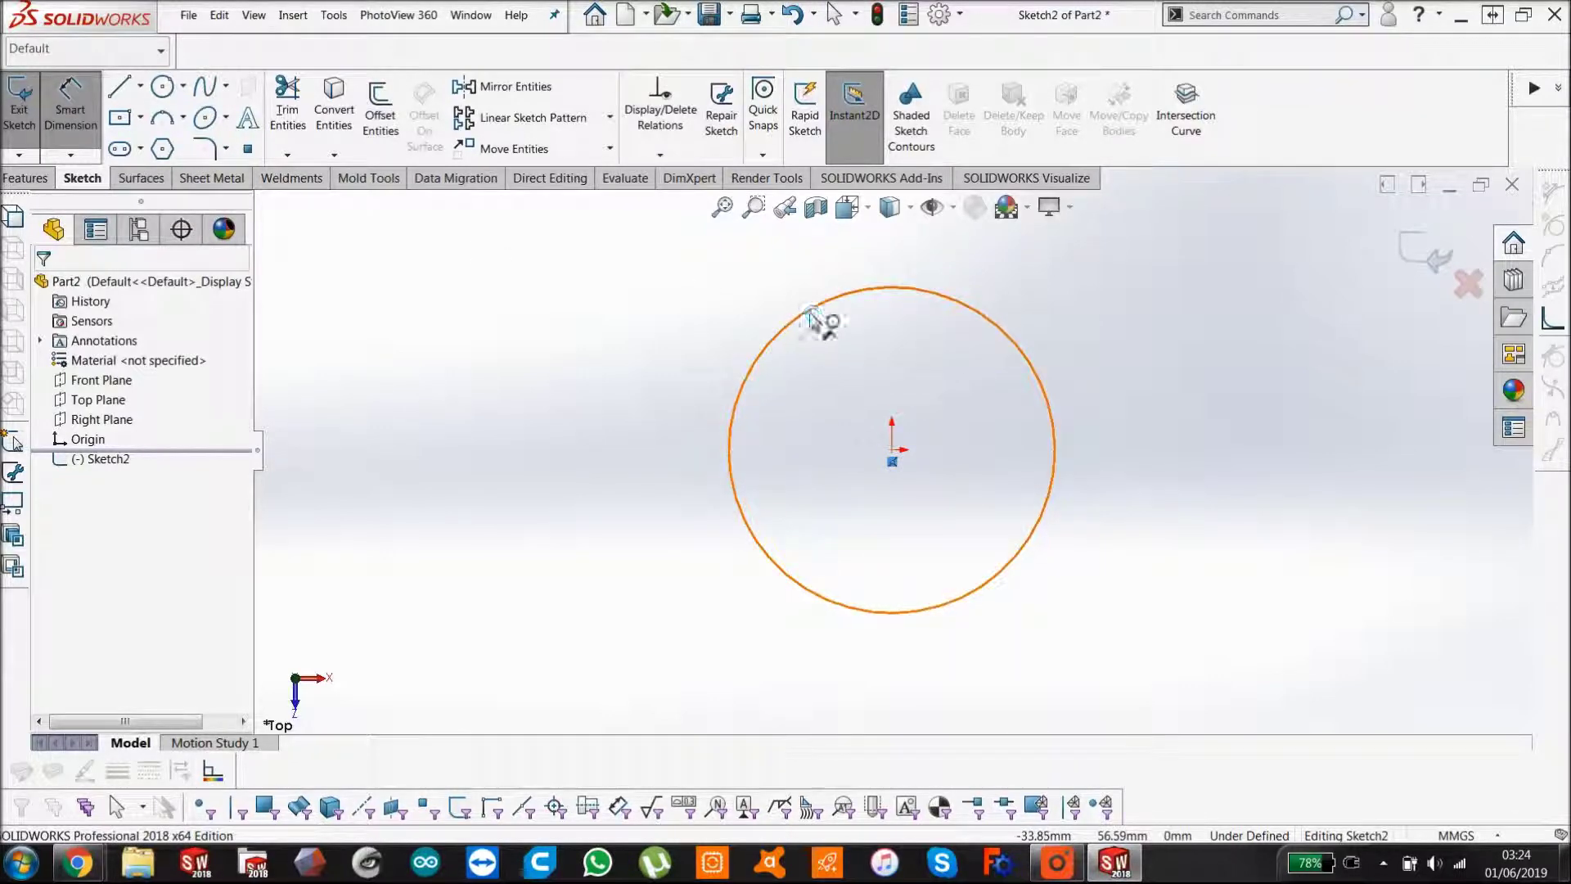
pyautogui.click(642, 386)
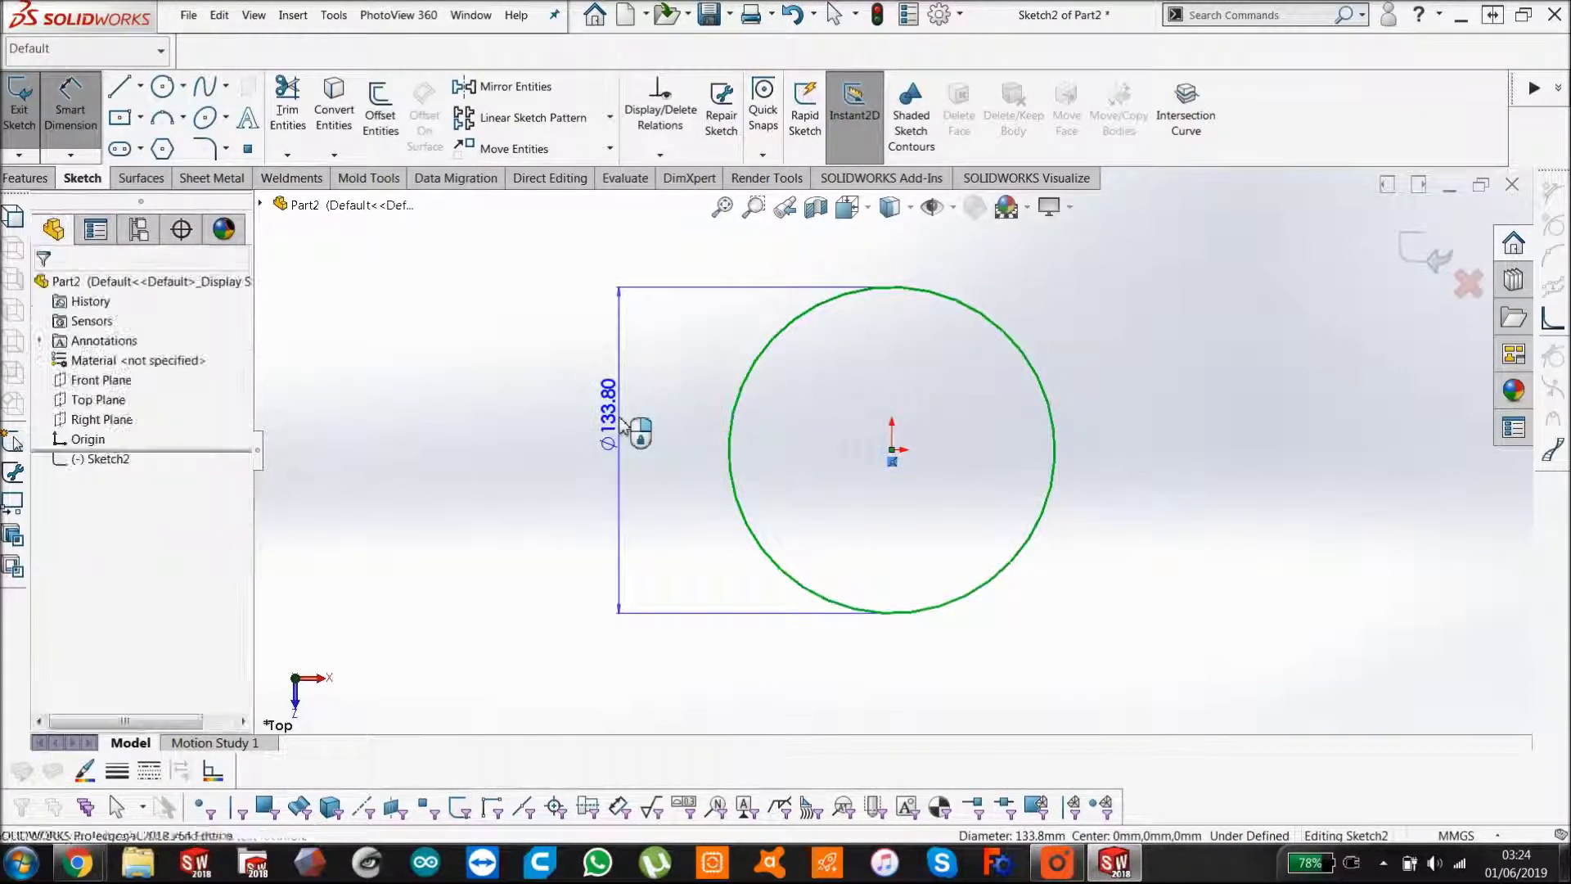
pyautogui.click(619, 423)
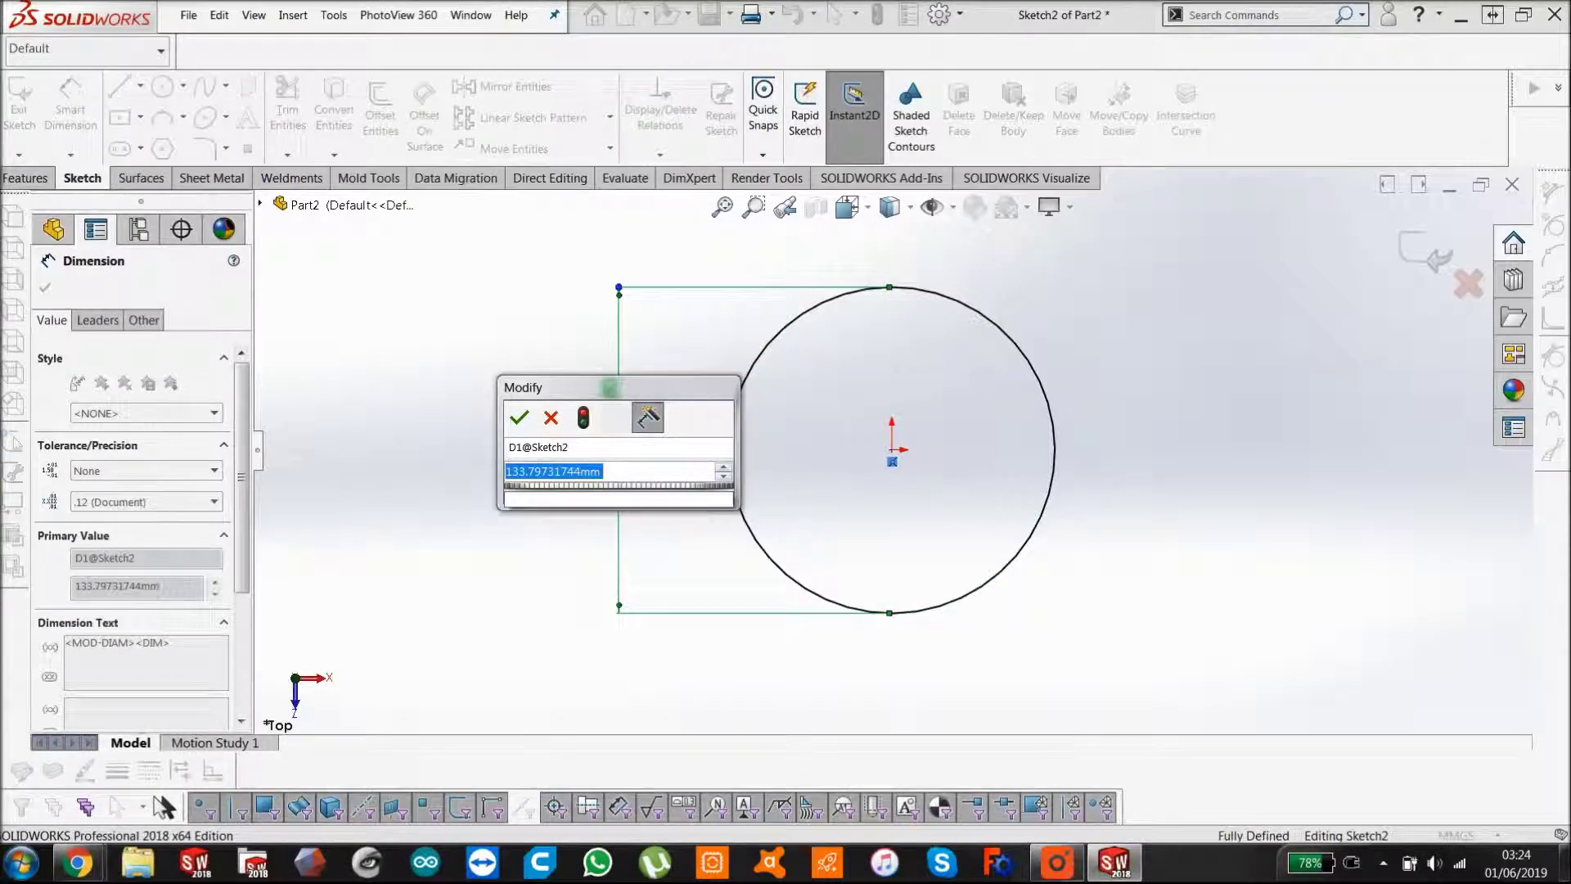
pyautogui.write('100')
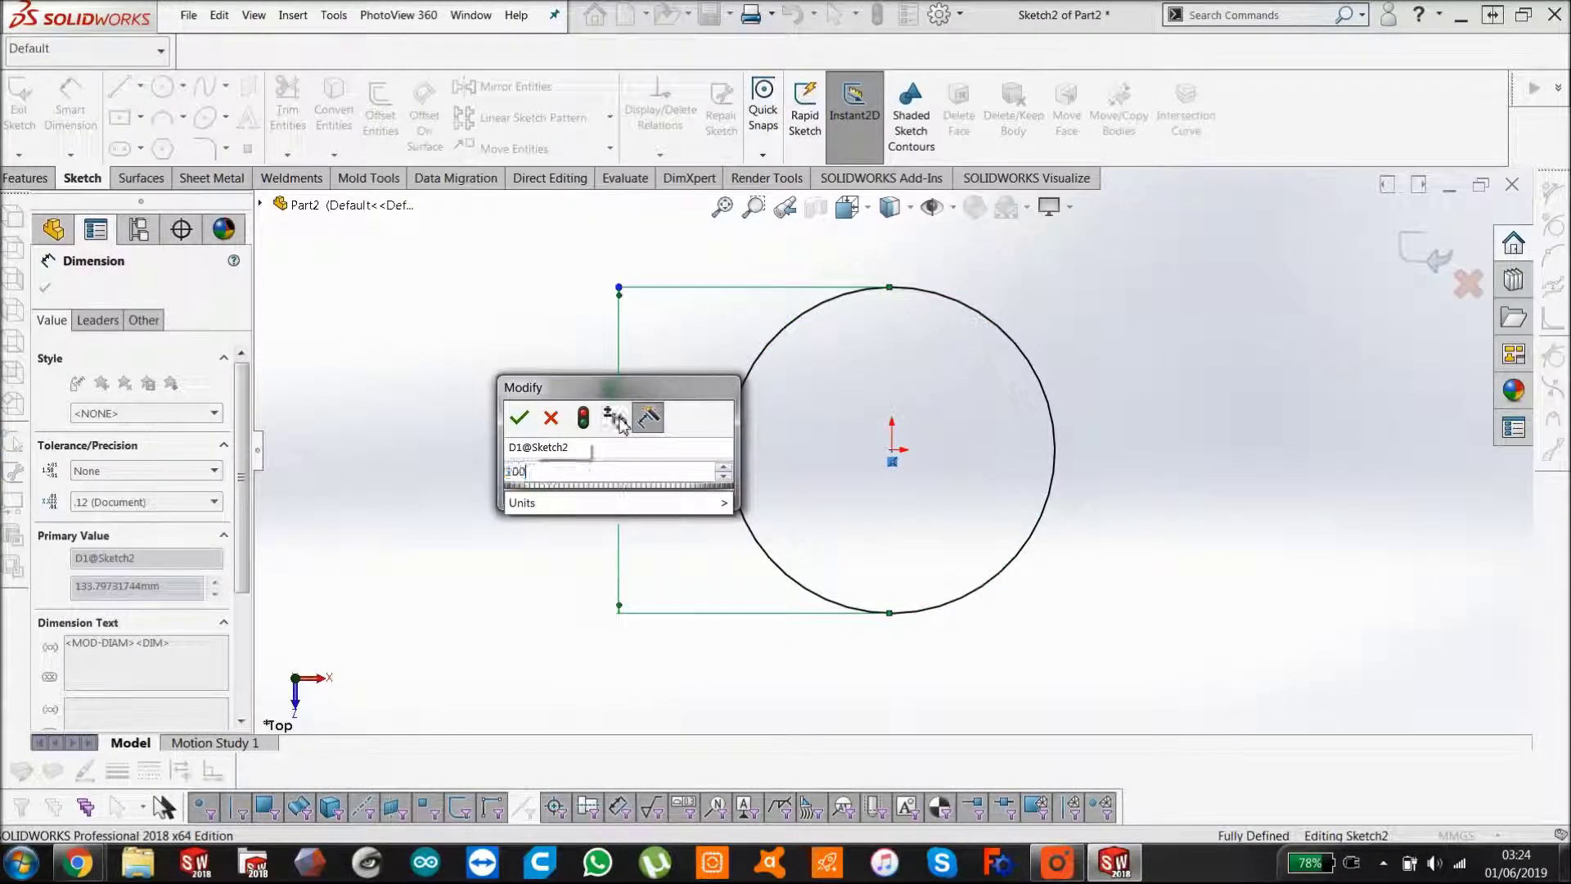
pyautogui.press('Return')
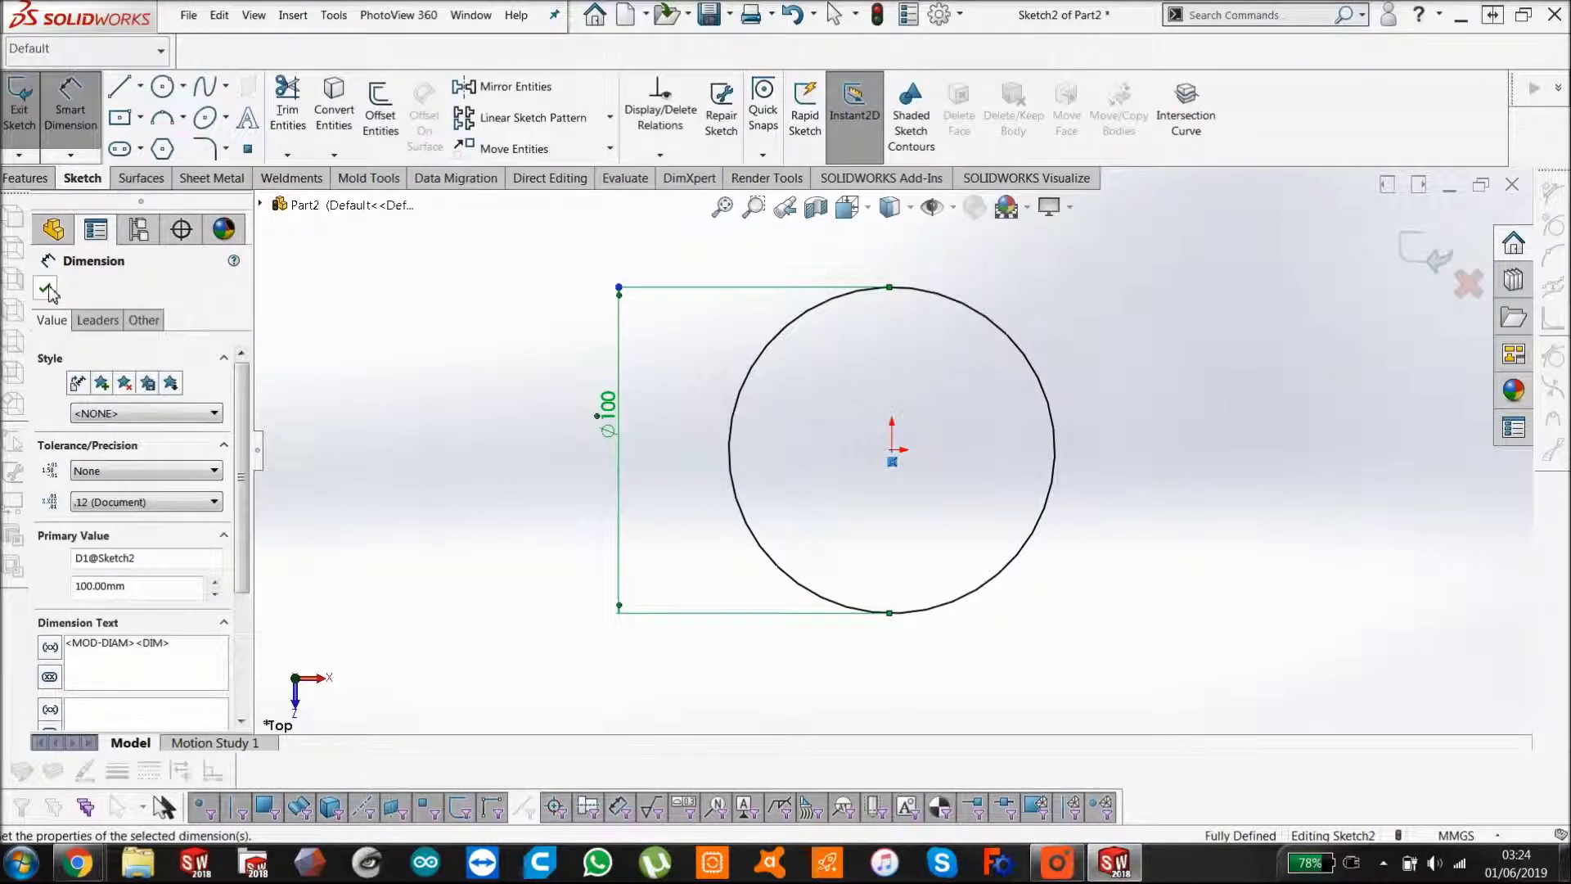
pyautogui.press('Escape')
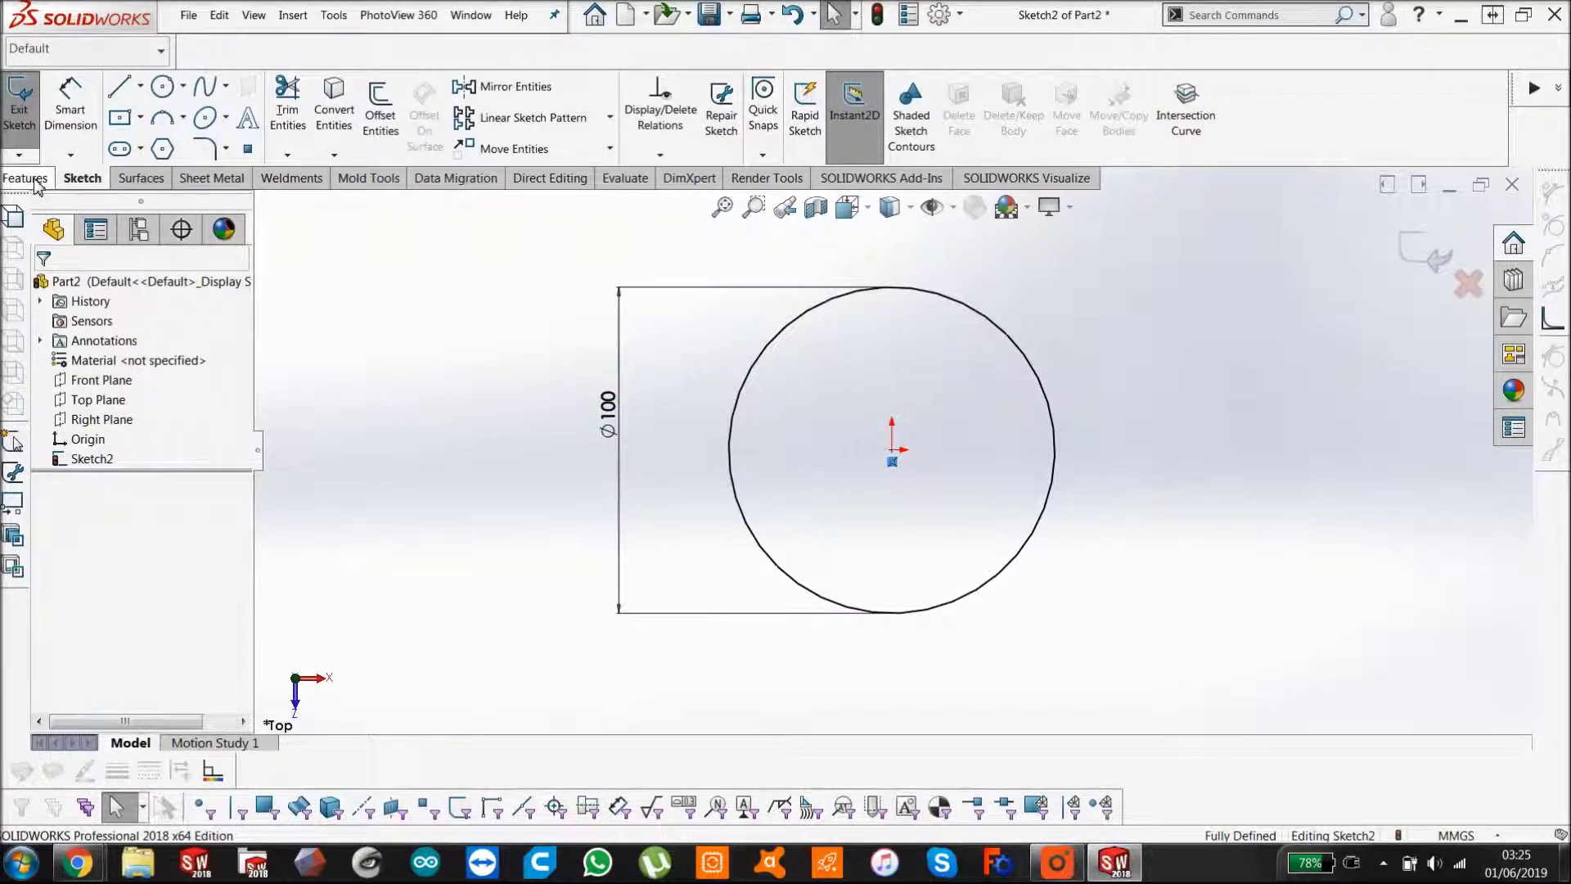
# - Extrude the circle 10 mm blind as a one-direction thin feature with a 20 mm wall thickness outward
pyautogui.click(36, 179)
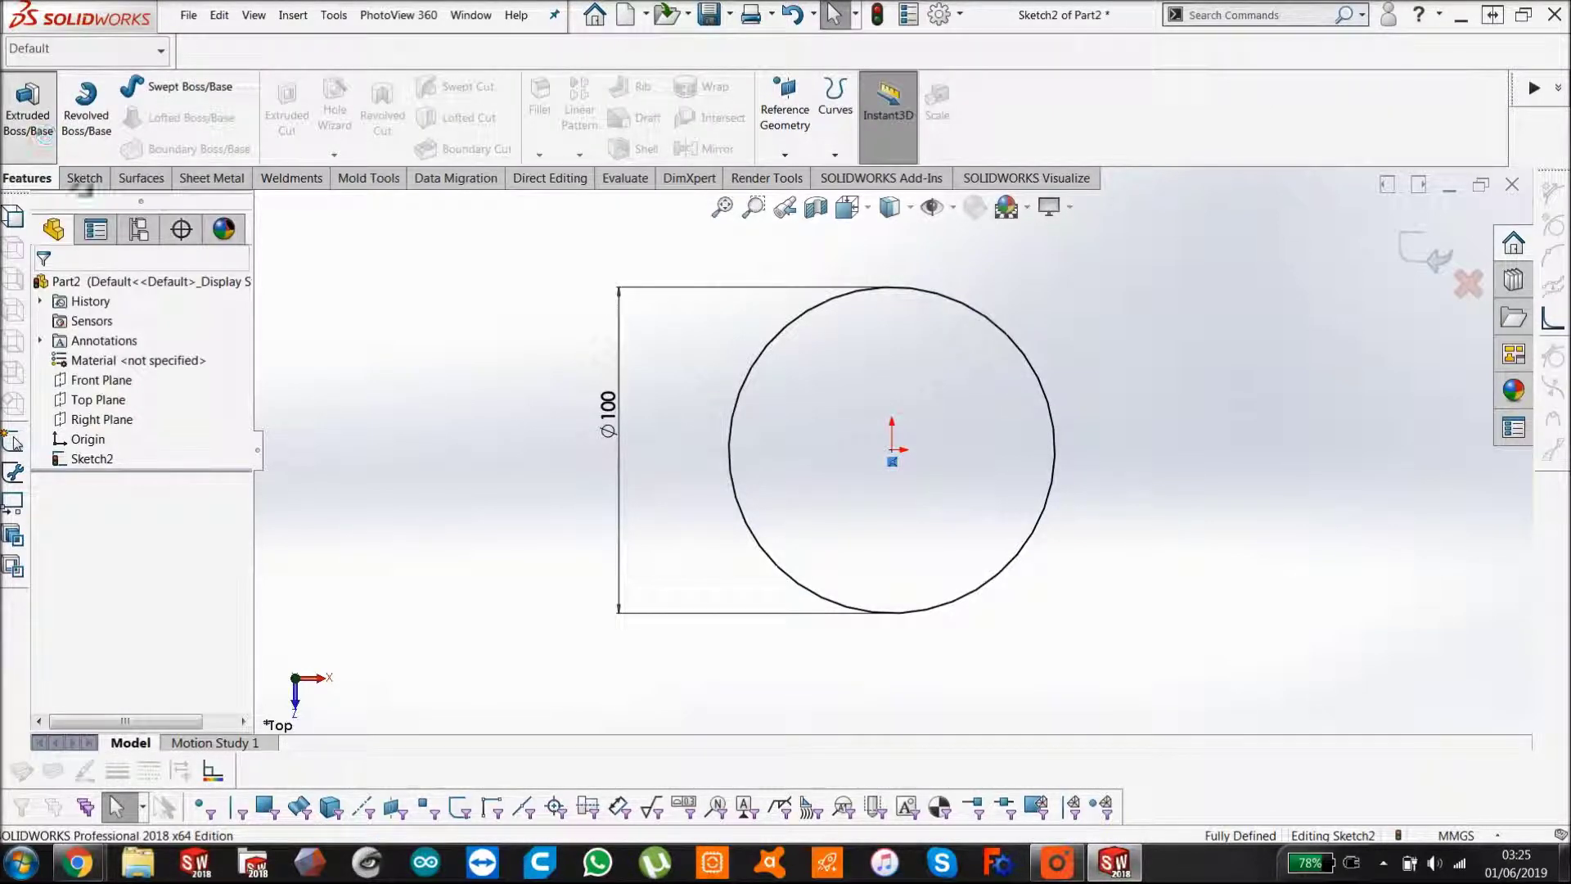
pyautogui.click(26, 110)
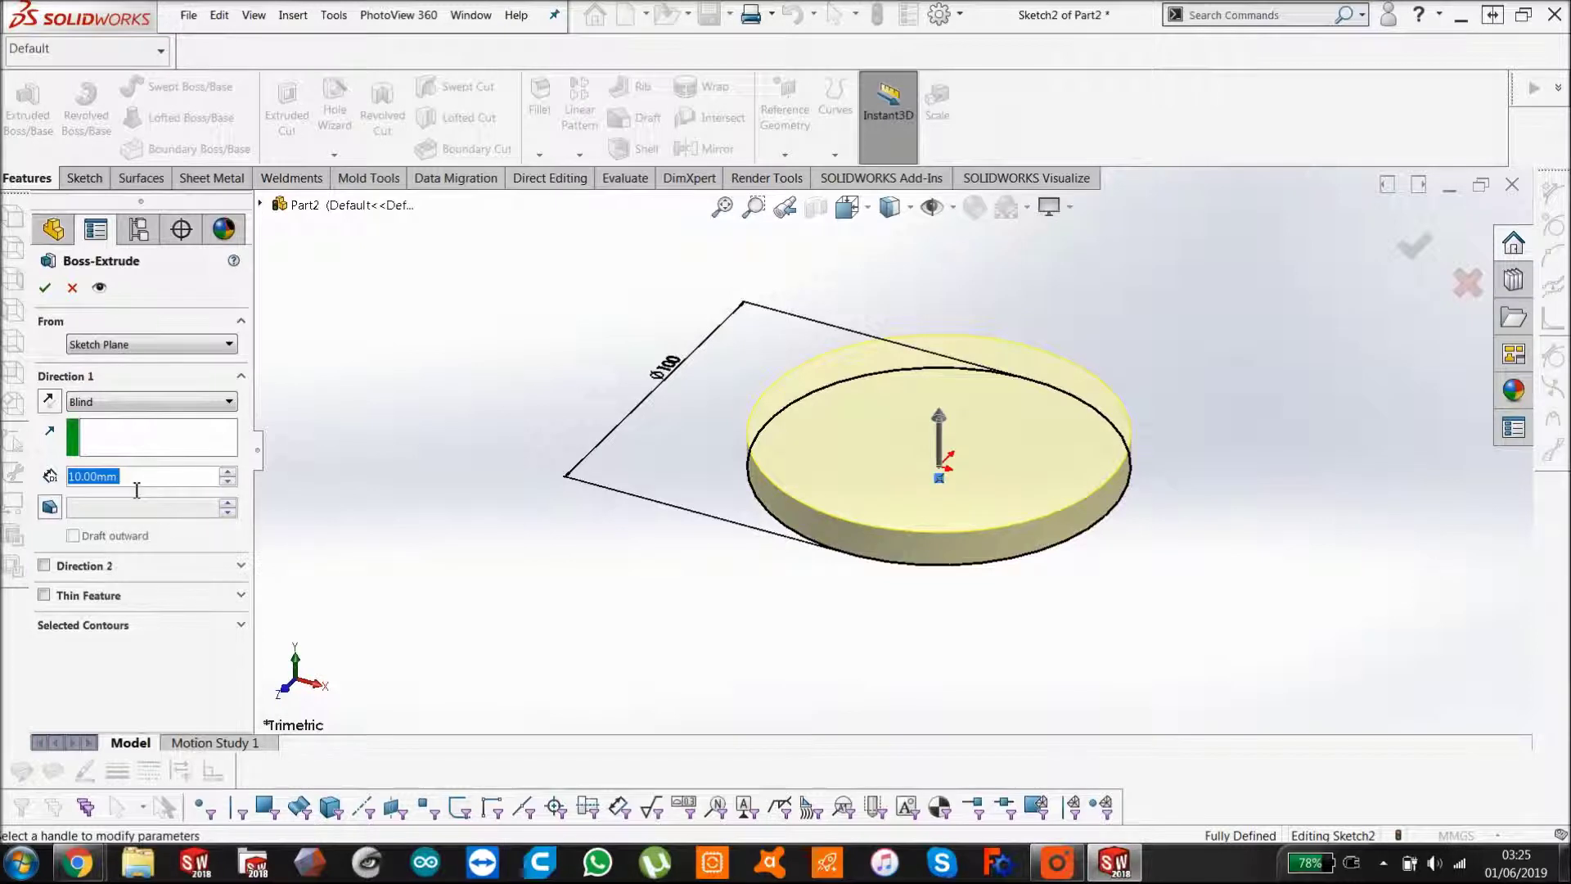
pyautogui.click(44, 596)
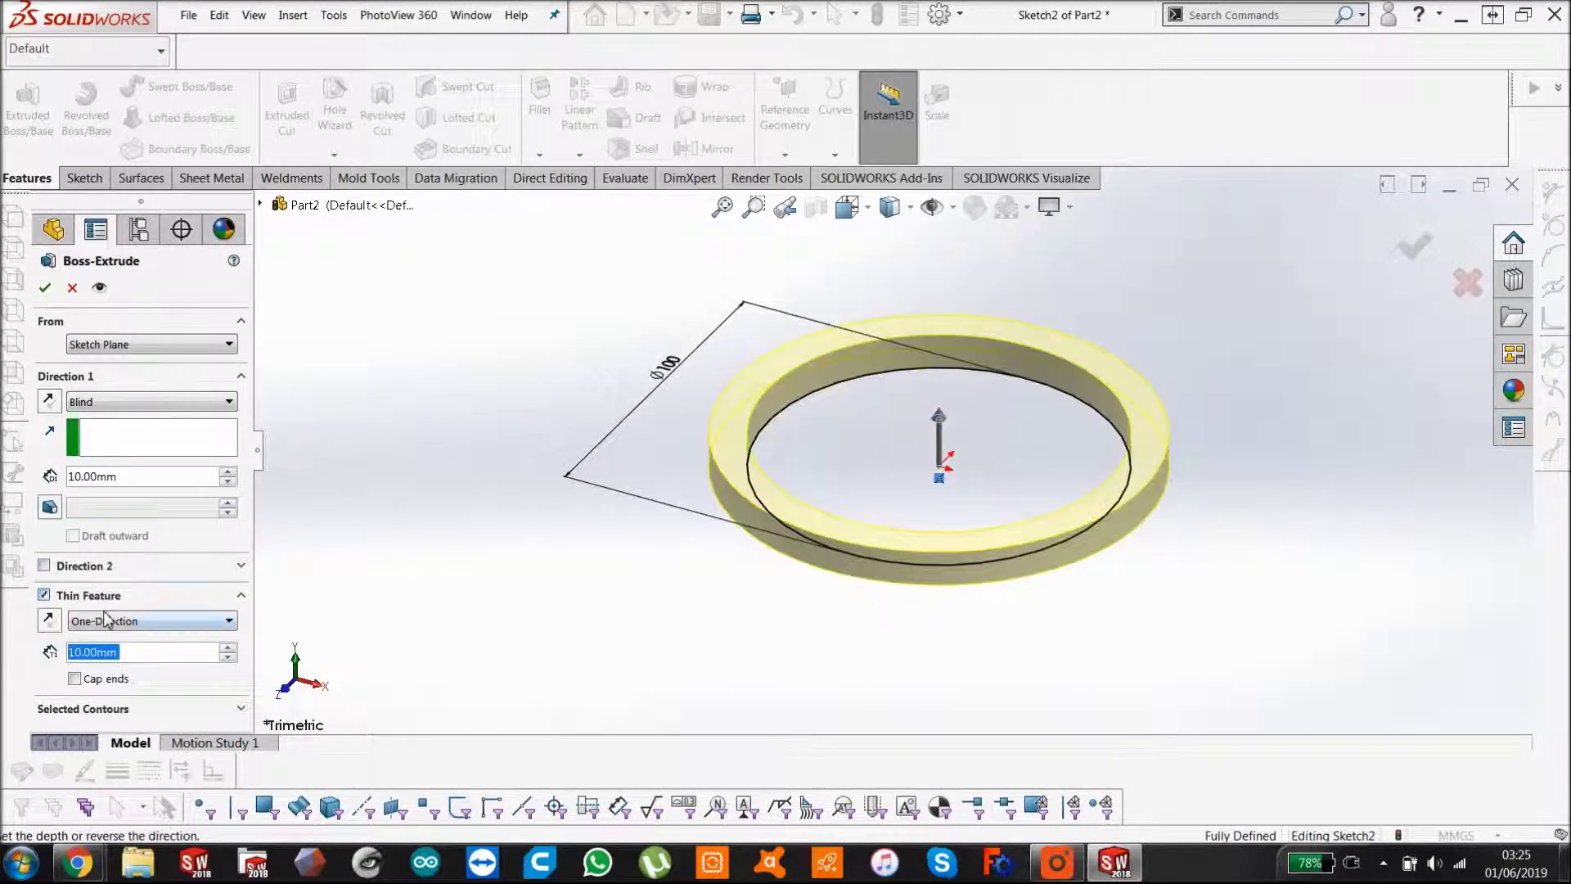
pyautogui.click(127, 622)
pyautogui.click(219, 637)
pyautogui.click(229, 647)
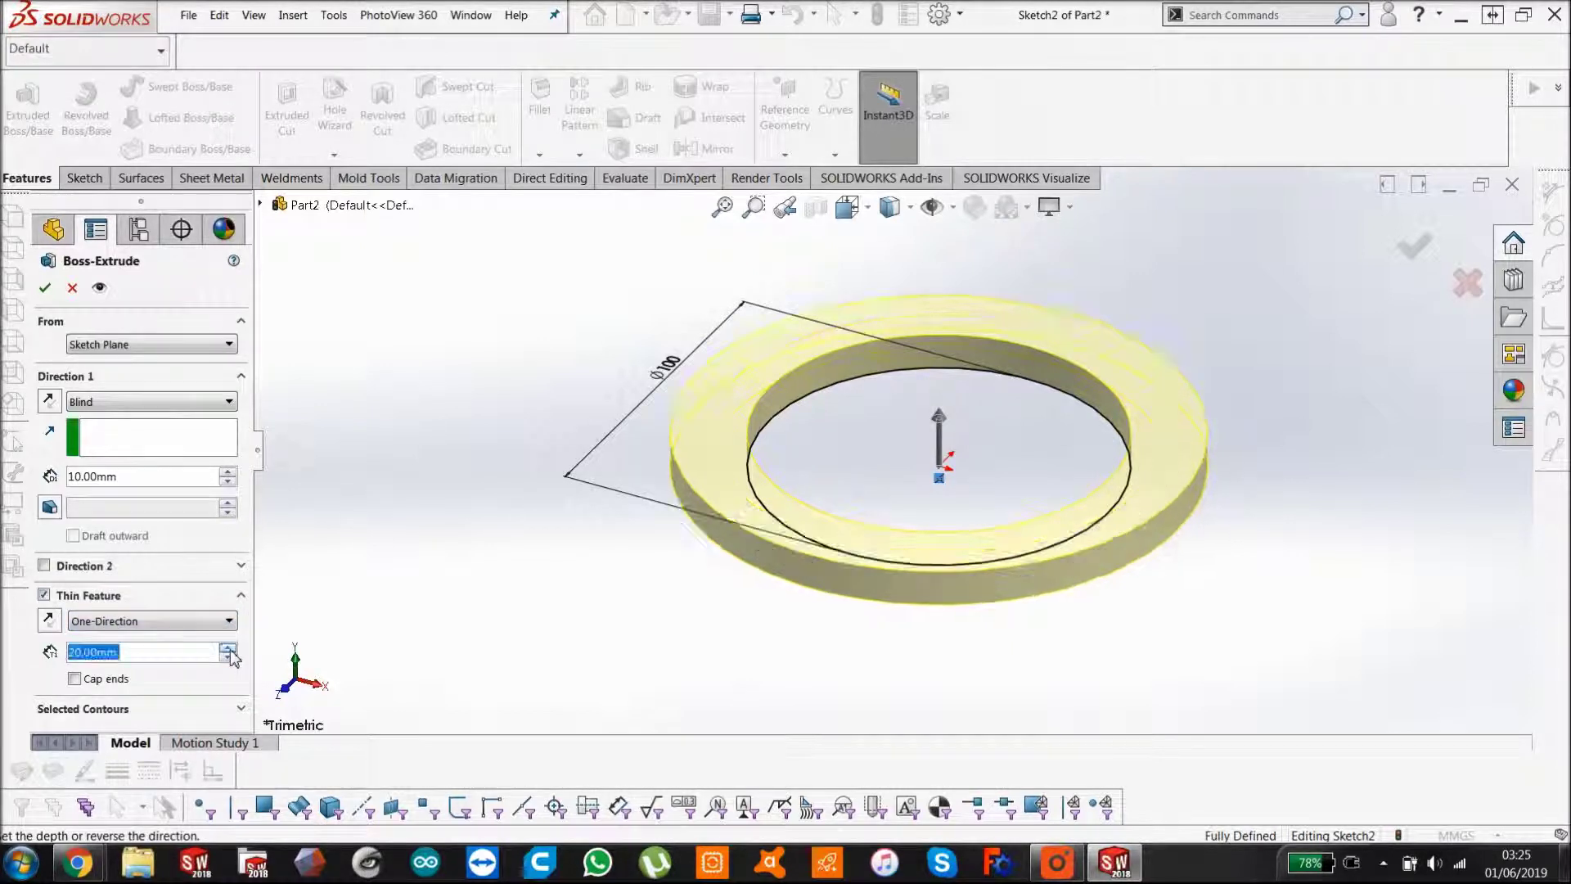
pyautogui.click(45, 289)
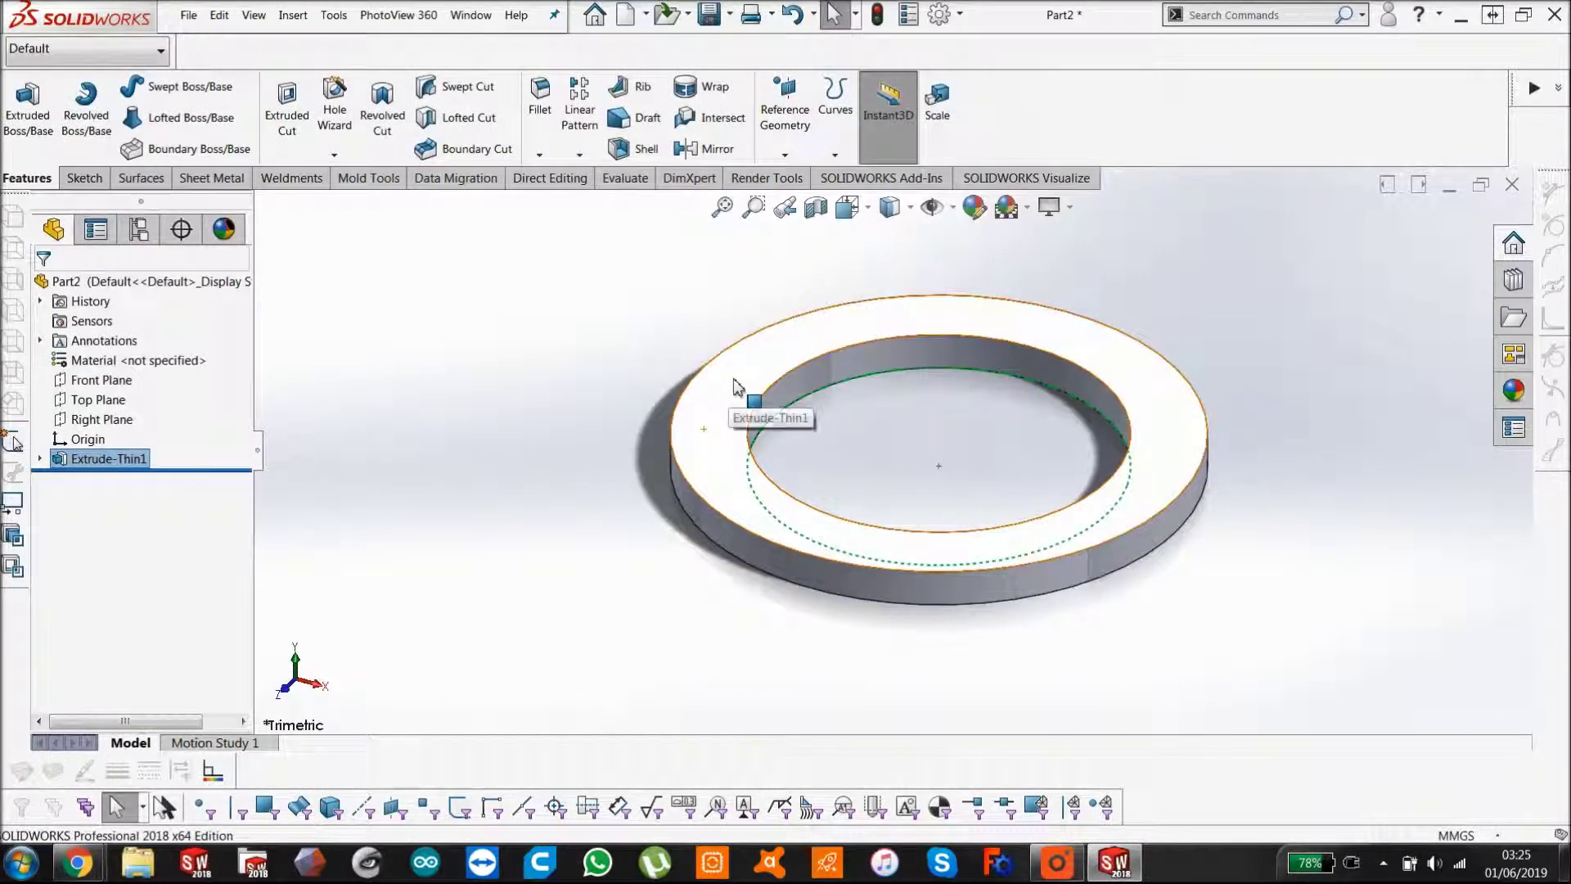
# - Start a sketch on the ring's upper face and draw a 100 mm circle from the origin onto the inner edge
pyautogui.click(781, 353)
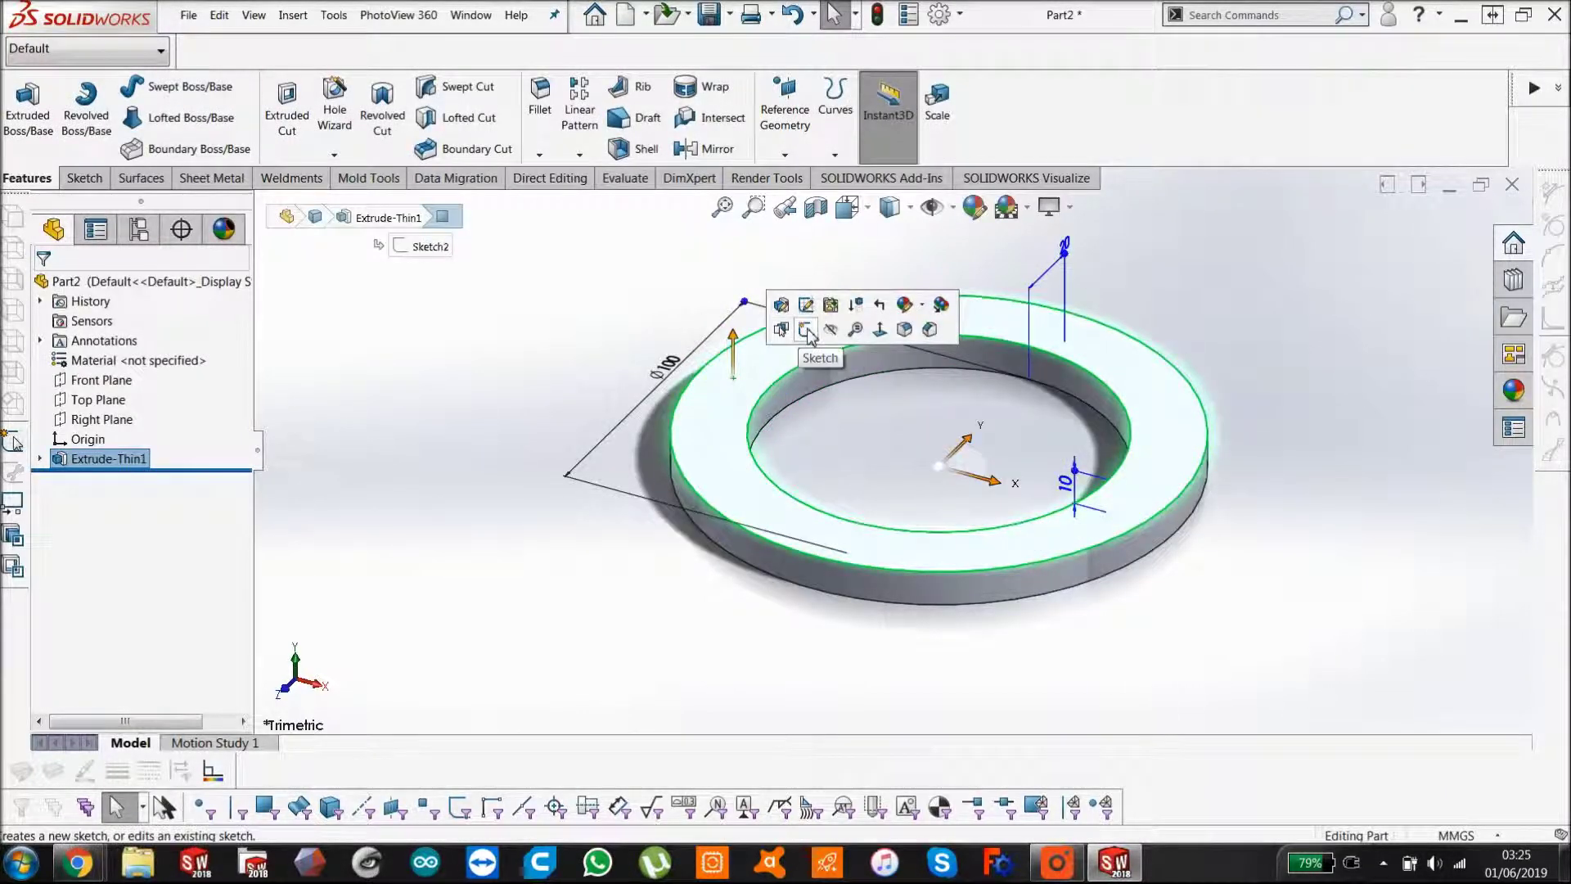
pyautogui.click(805, 329)
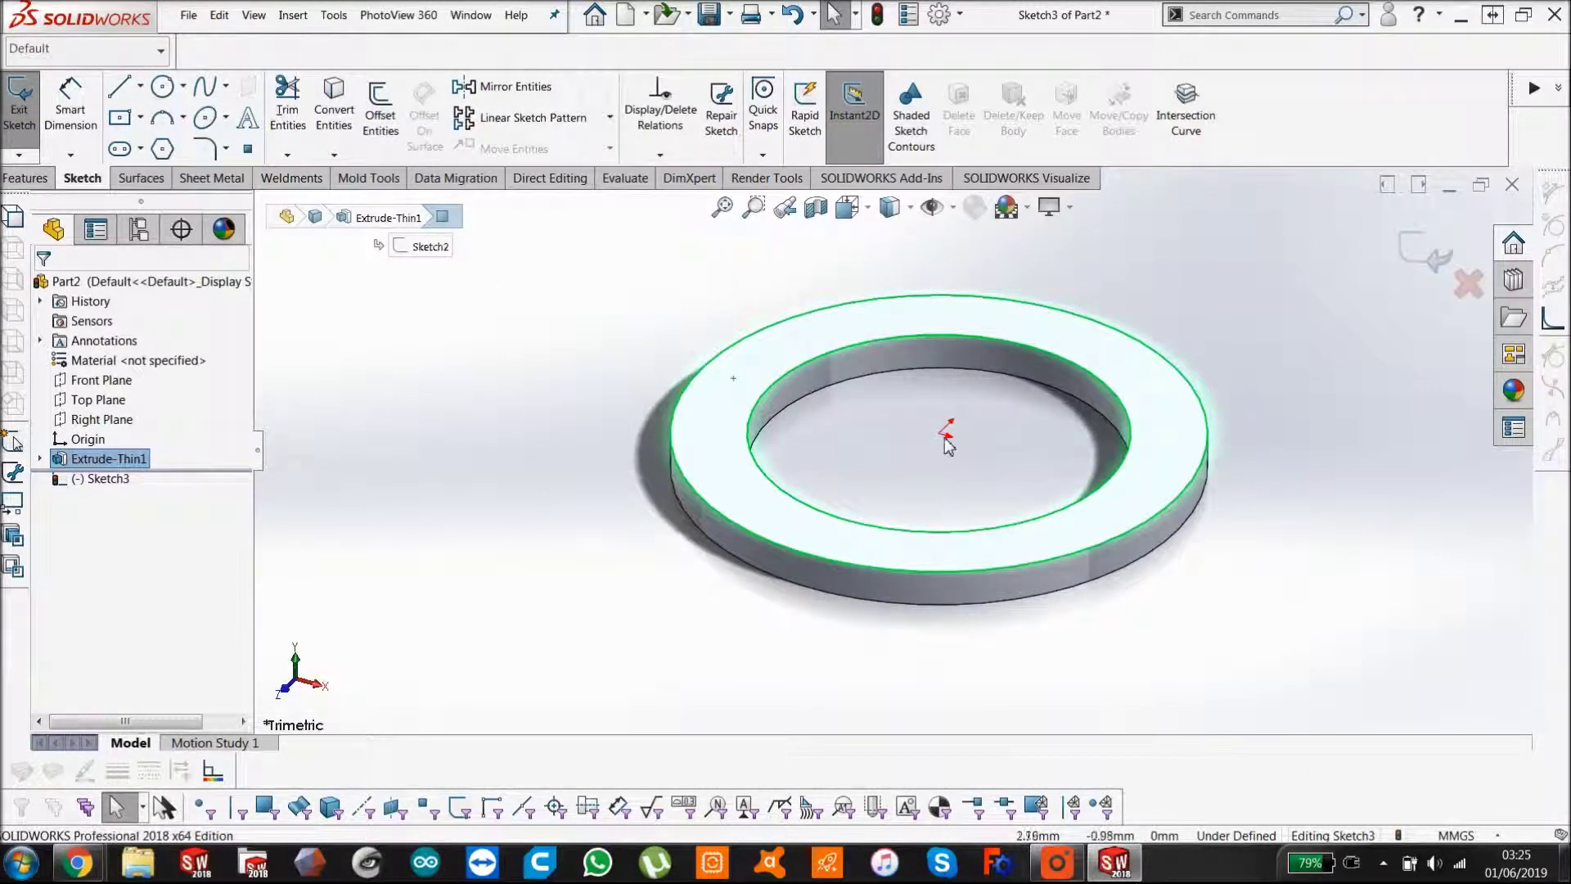
pyautogui.click(162, 86)
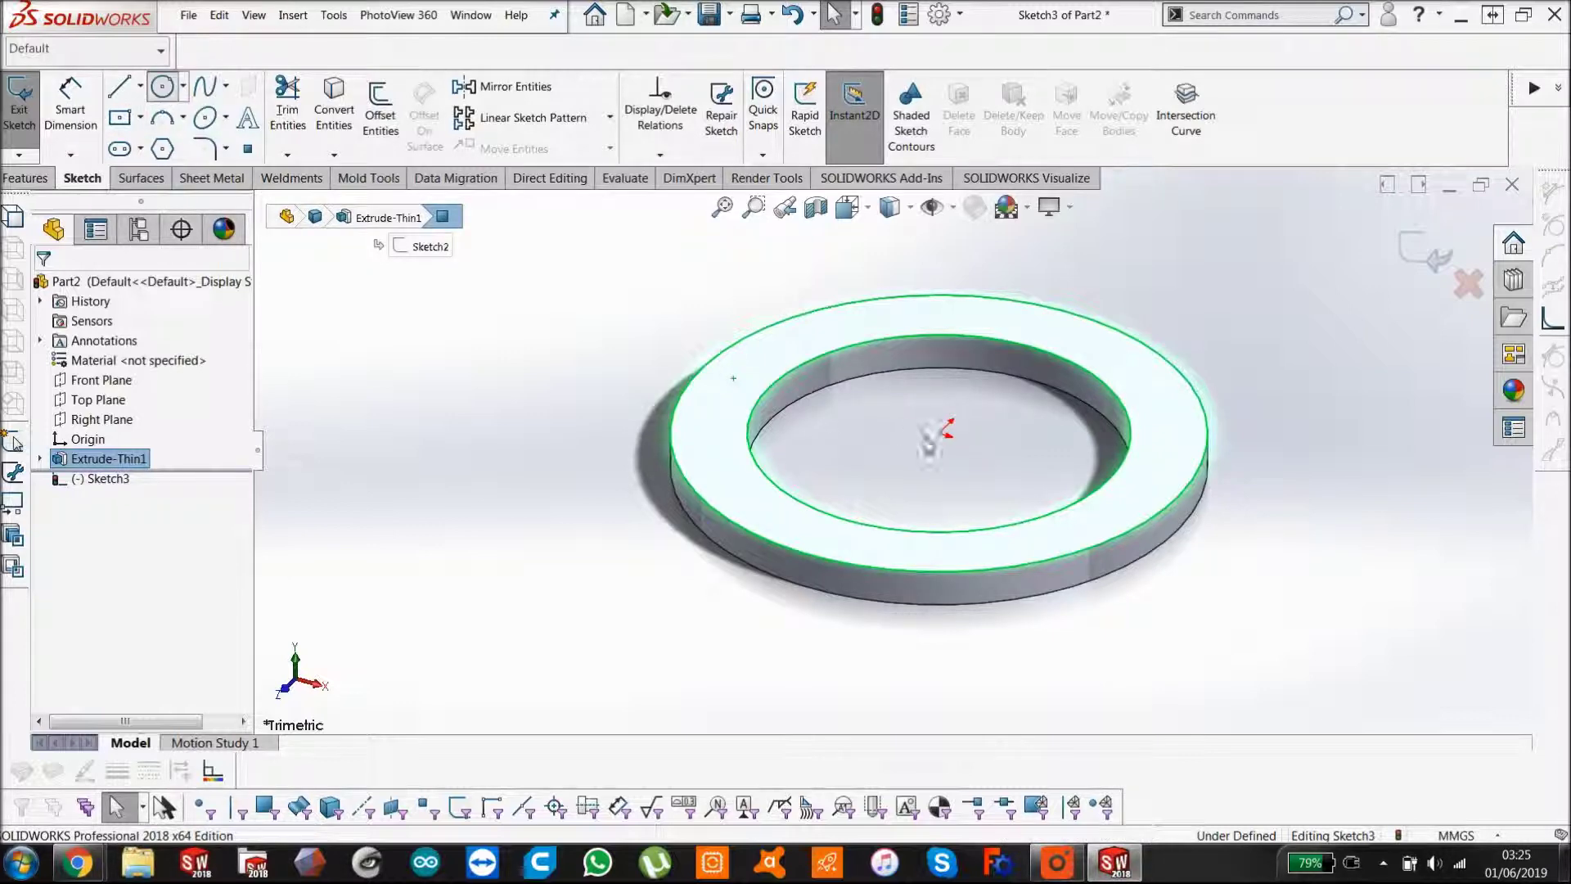
pyautogui.click(939, 432)
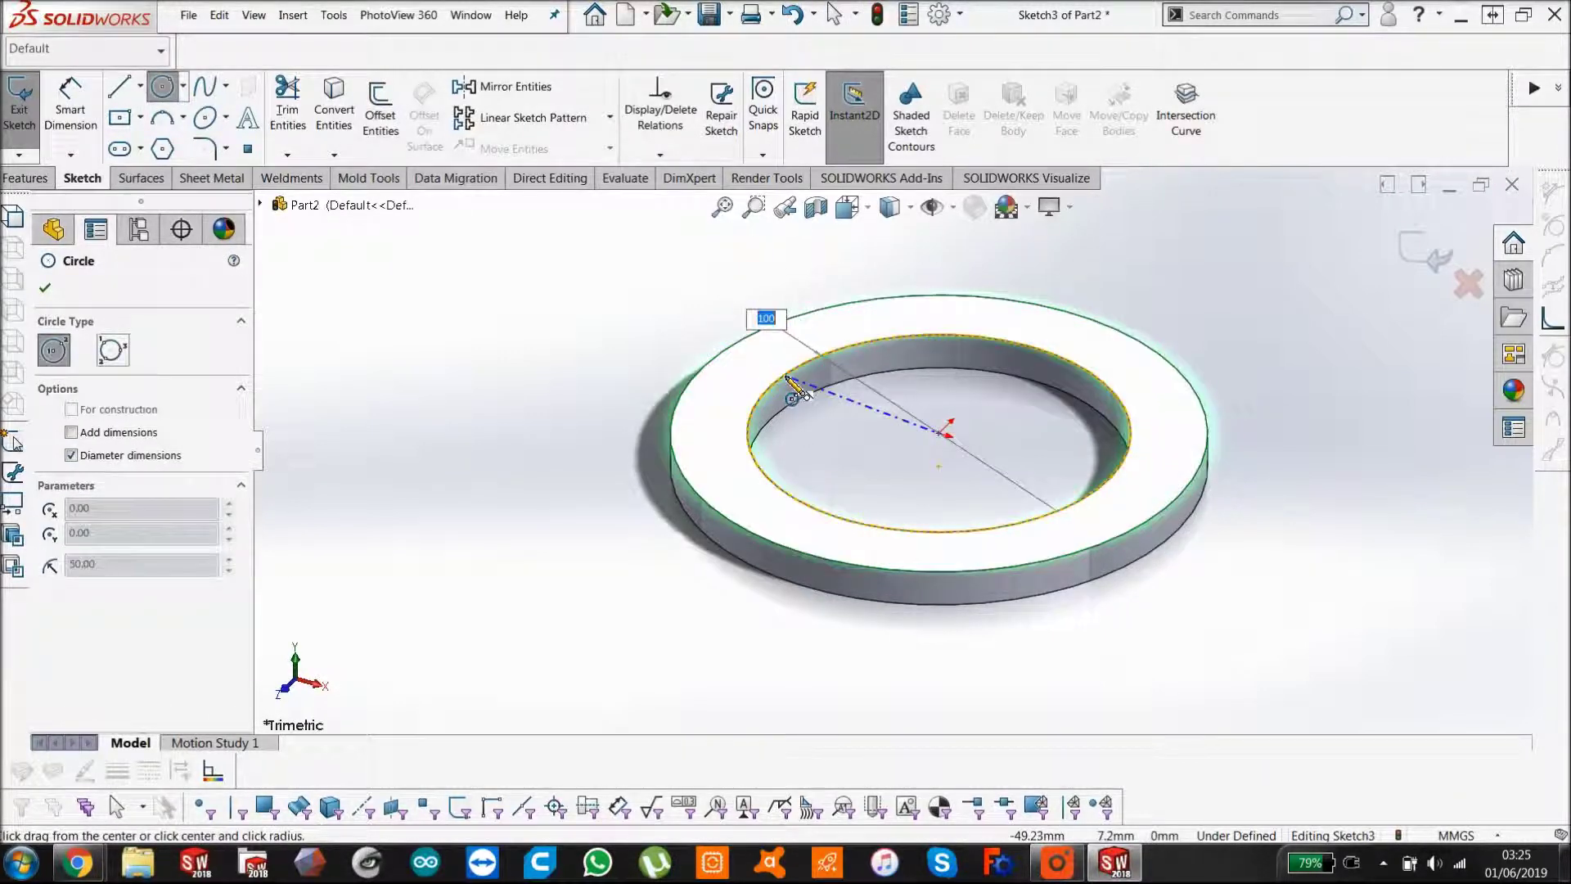
pyautogui.click(792, 383)
pyautogui.press('Escape')
# - Draw a second circle about 113 mm in diameter, concentric with the first, on the ring's upper face
pyautogui.scroll(-3, 953, 434)
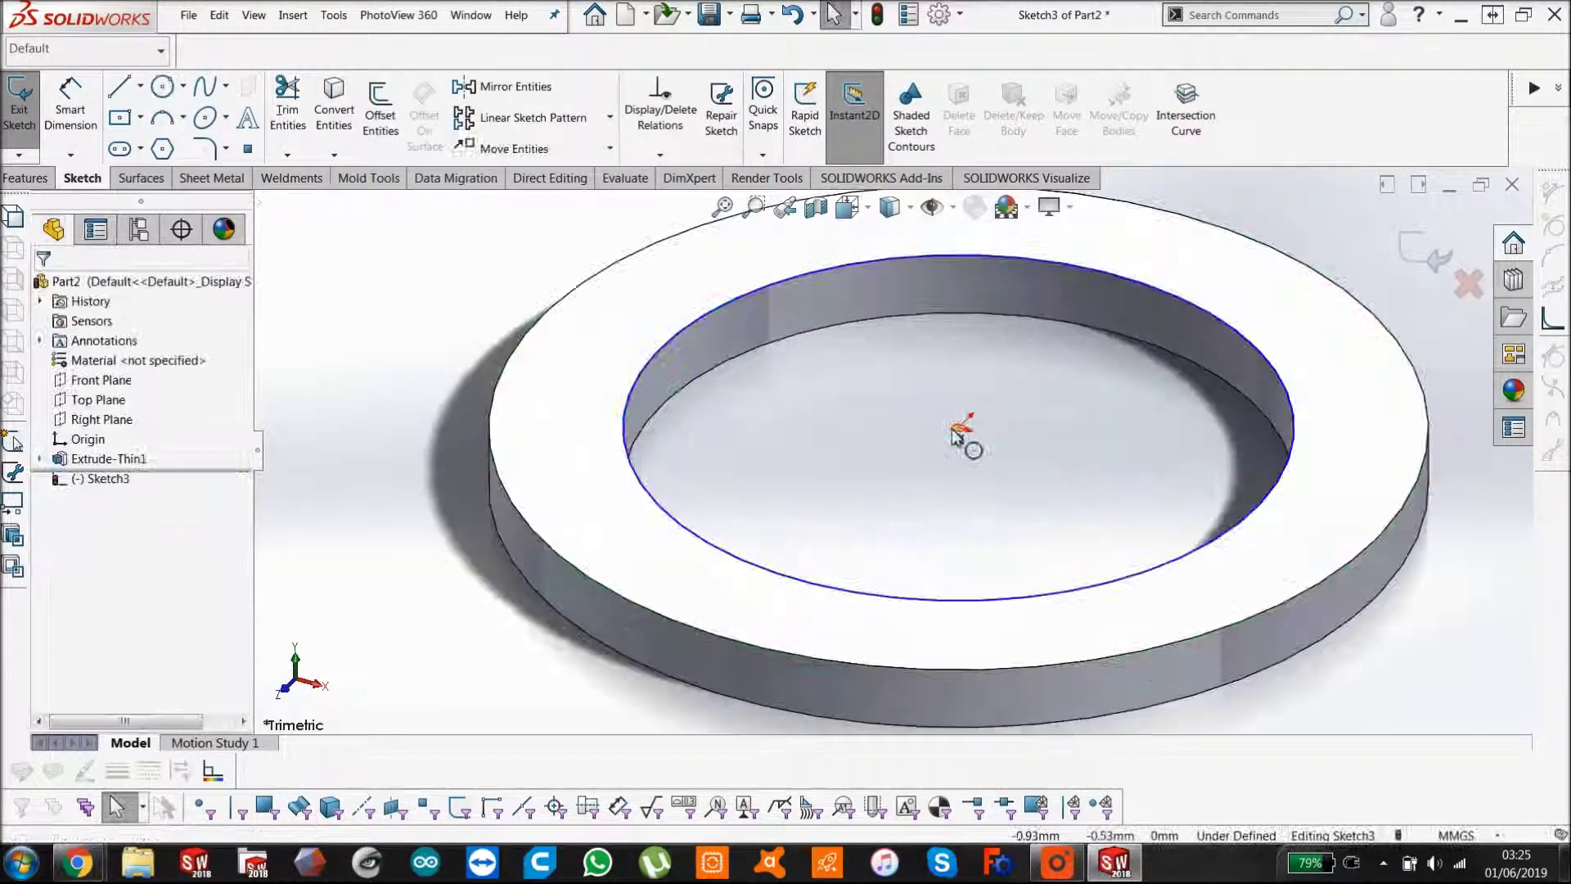
pyautogui.click(956, 431)
pyautogui.click(584, 418)
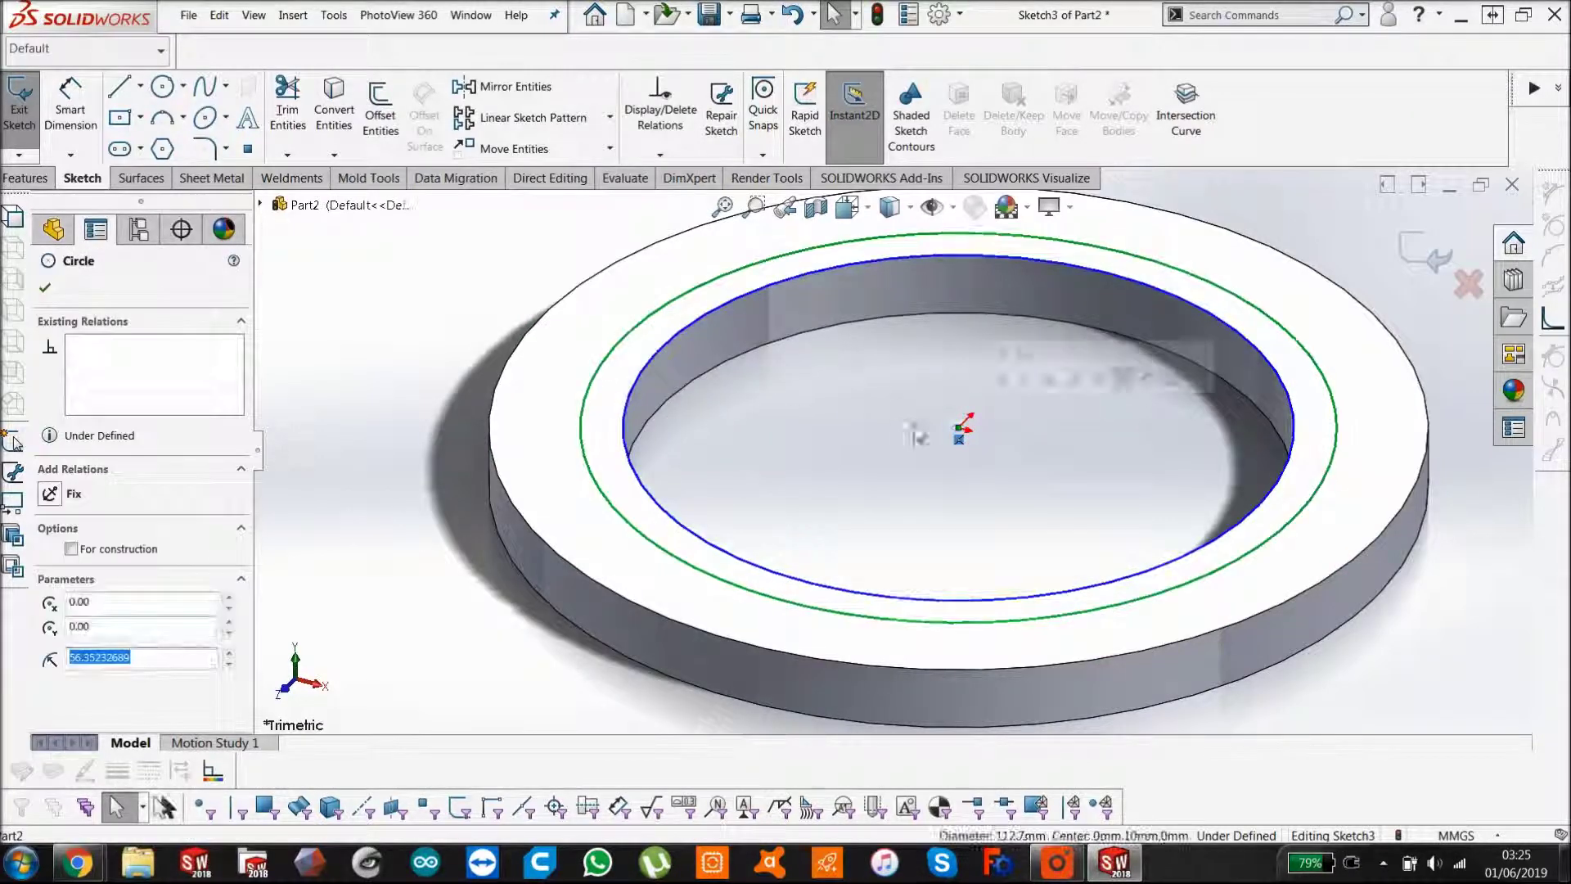
pyautogui.press('Escape')
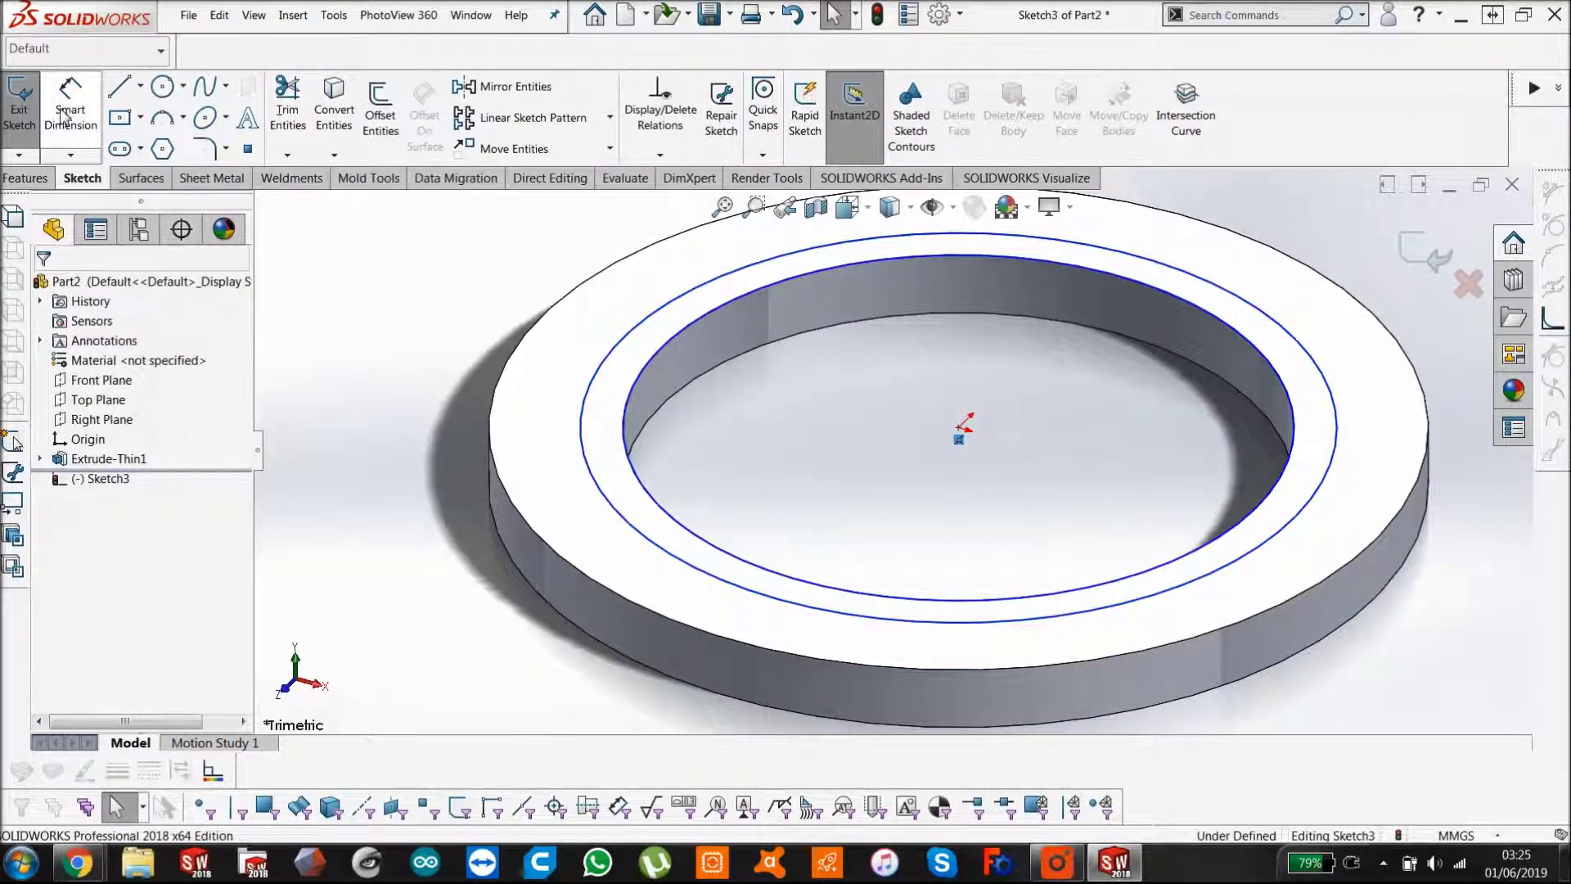
# - Set the gap between the two concentric circles to 5 mm and extrude the profile 10 mm blind, merged with the ring
pyautogui.click(63, 115)
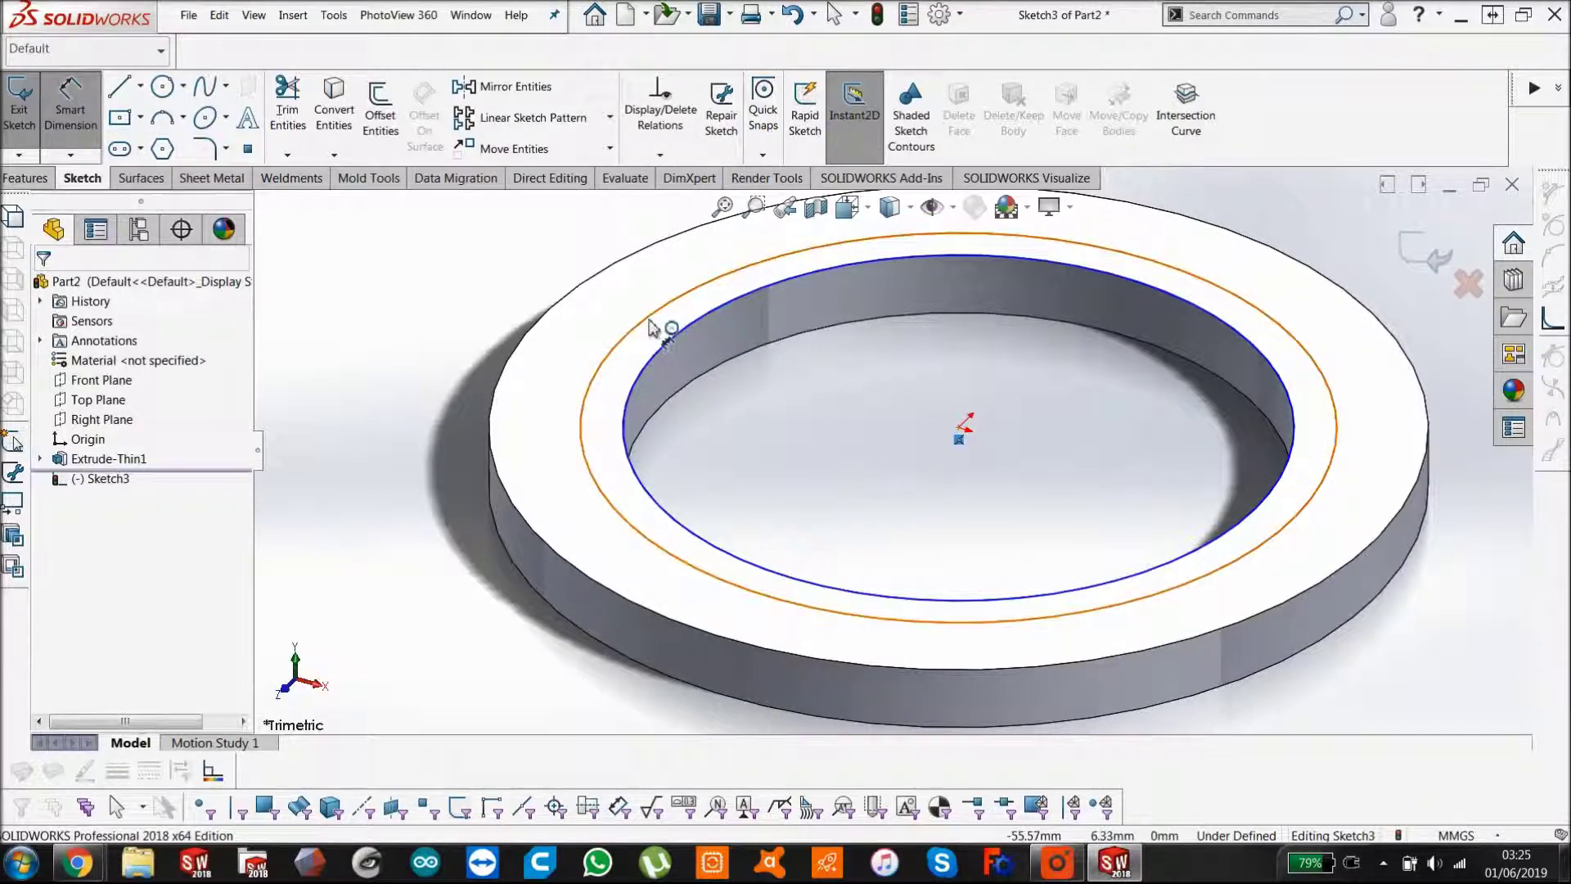
pyautogui.click(655, 353)
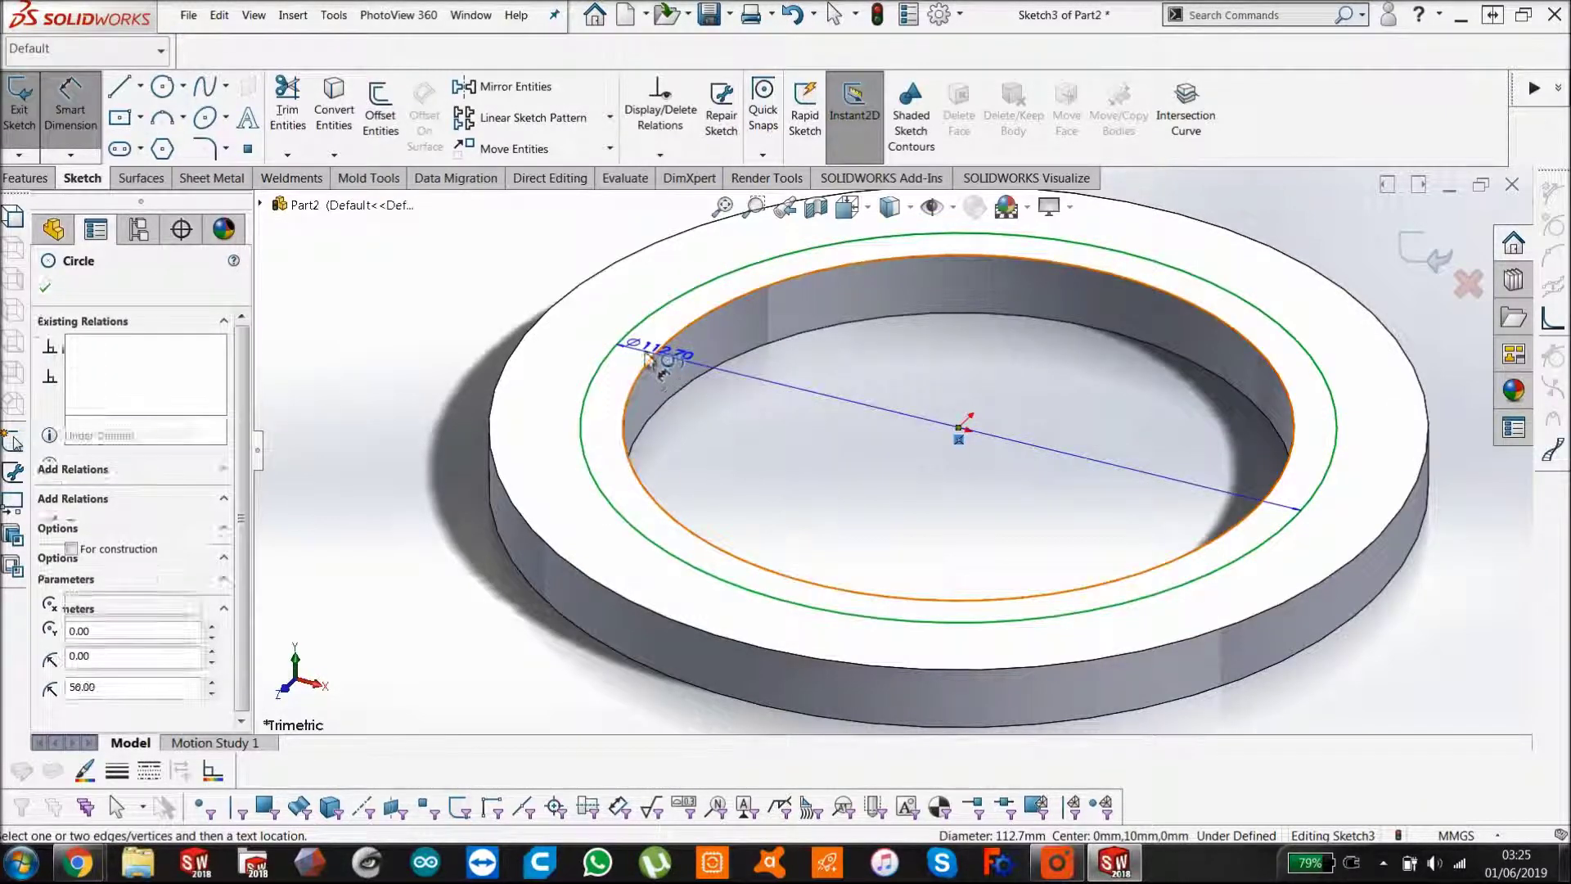
pyautogui.click(641, 359)
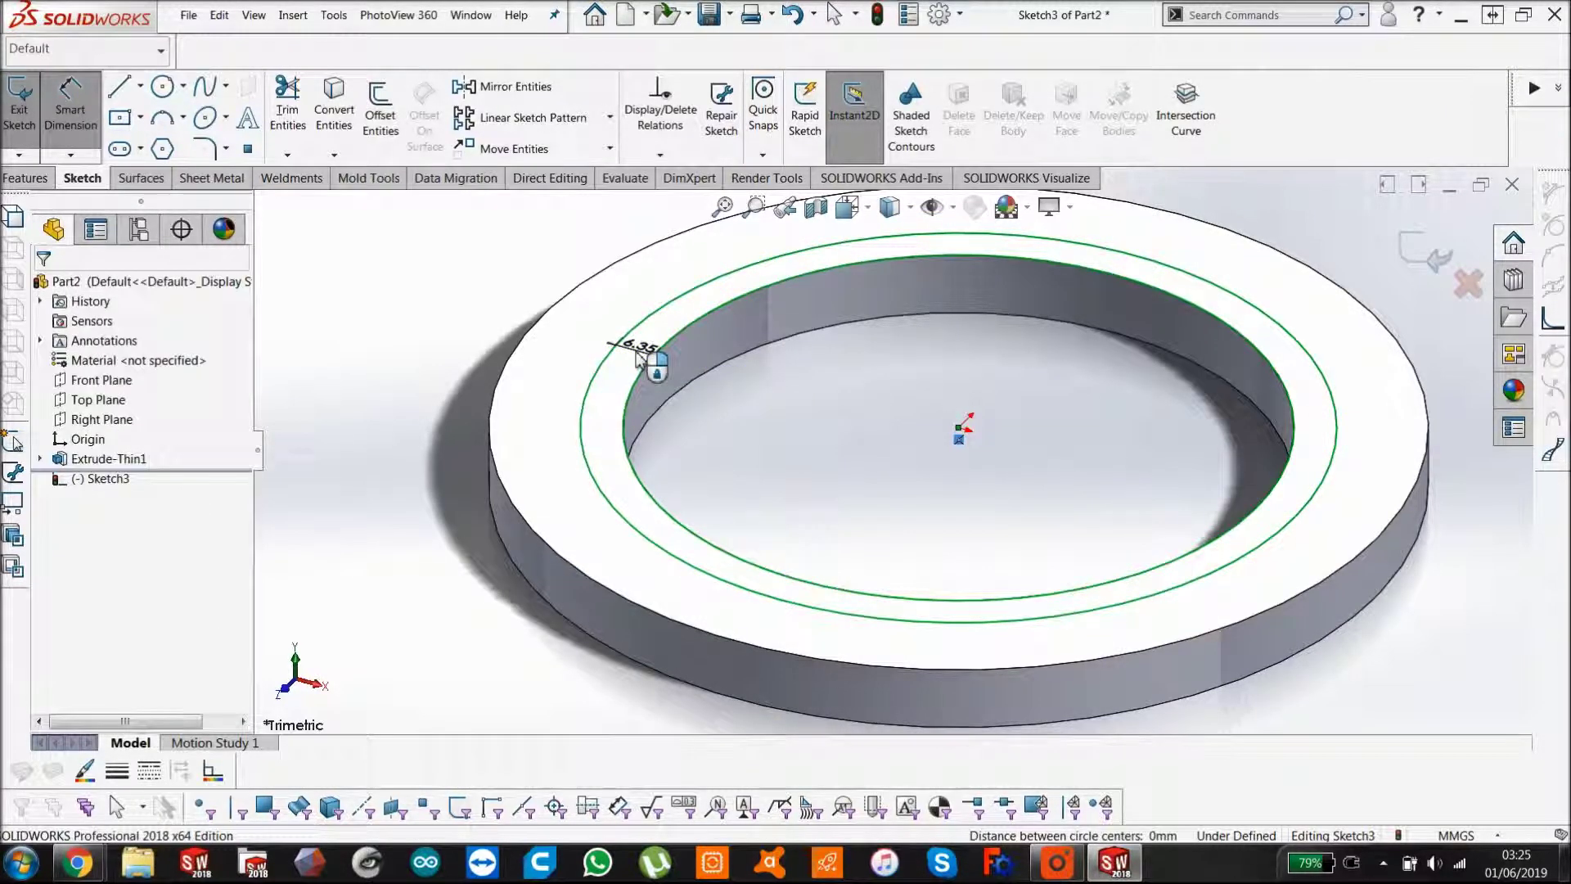
pyautogui.click(640, 360)
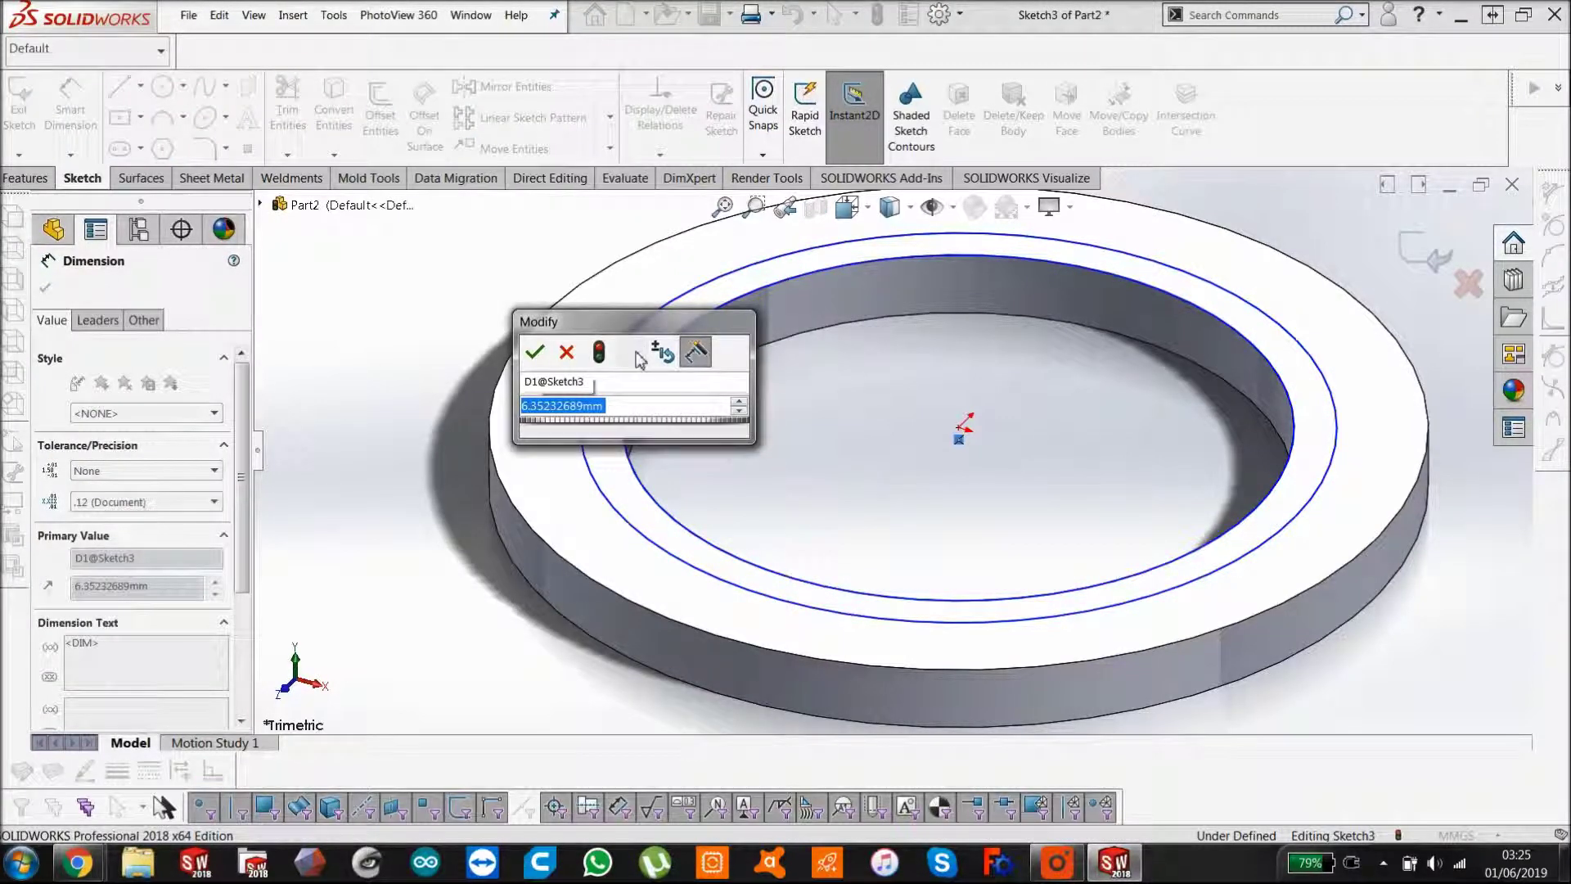
pyautogui.write('5')
pyautogui.press('Return')
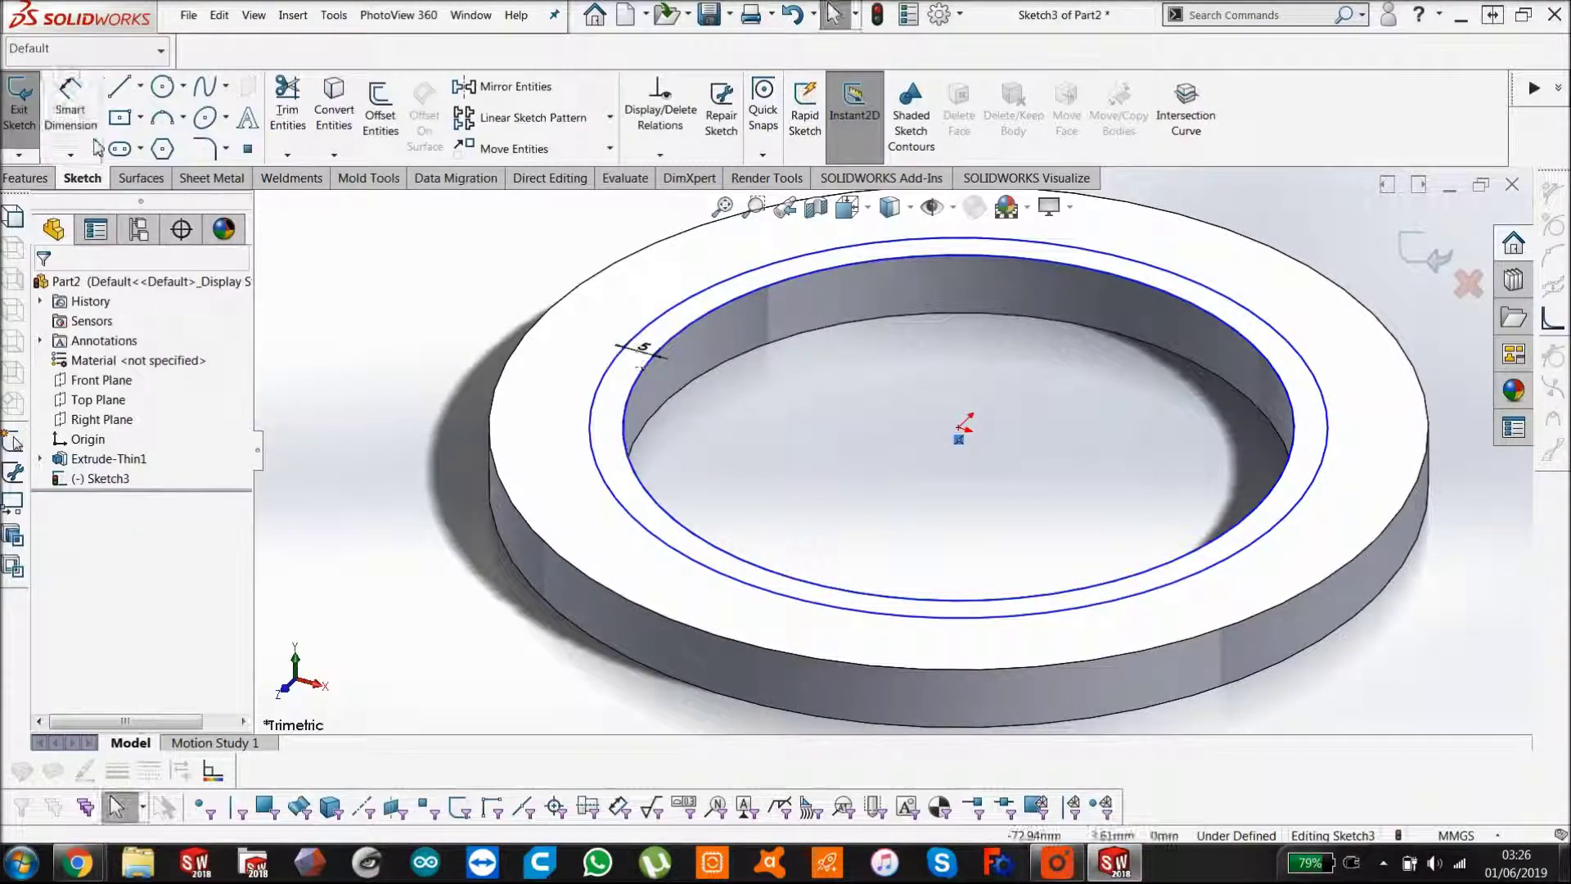
pyautogui.click(37, 175)
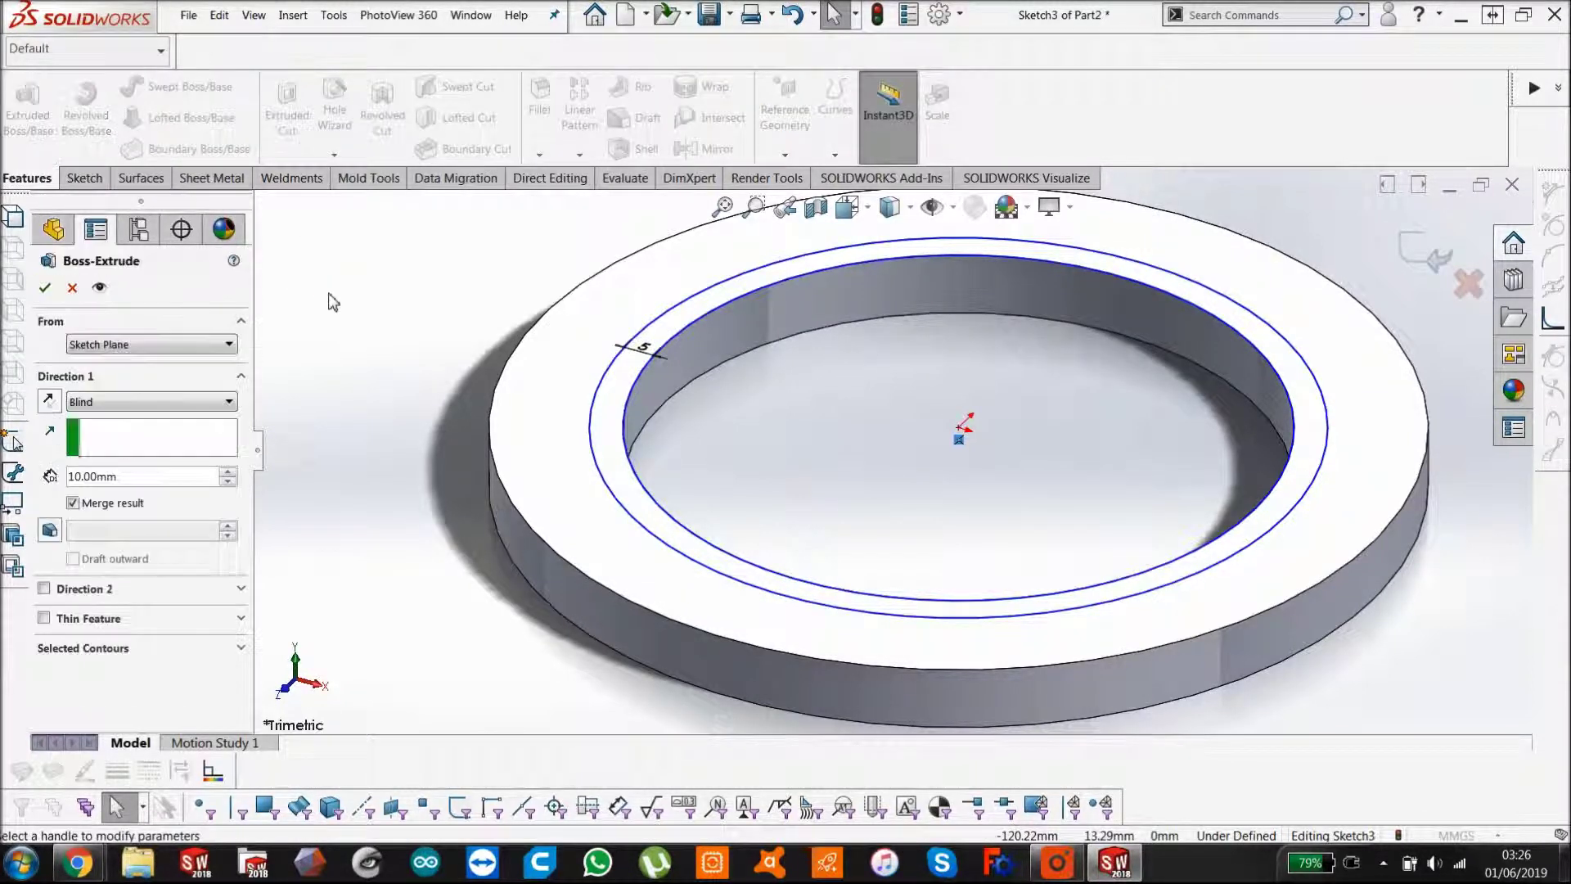
pyautogui.click(45, 287)
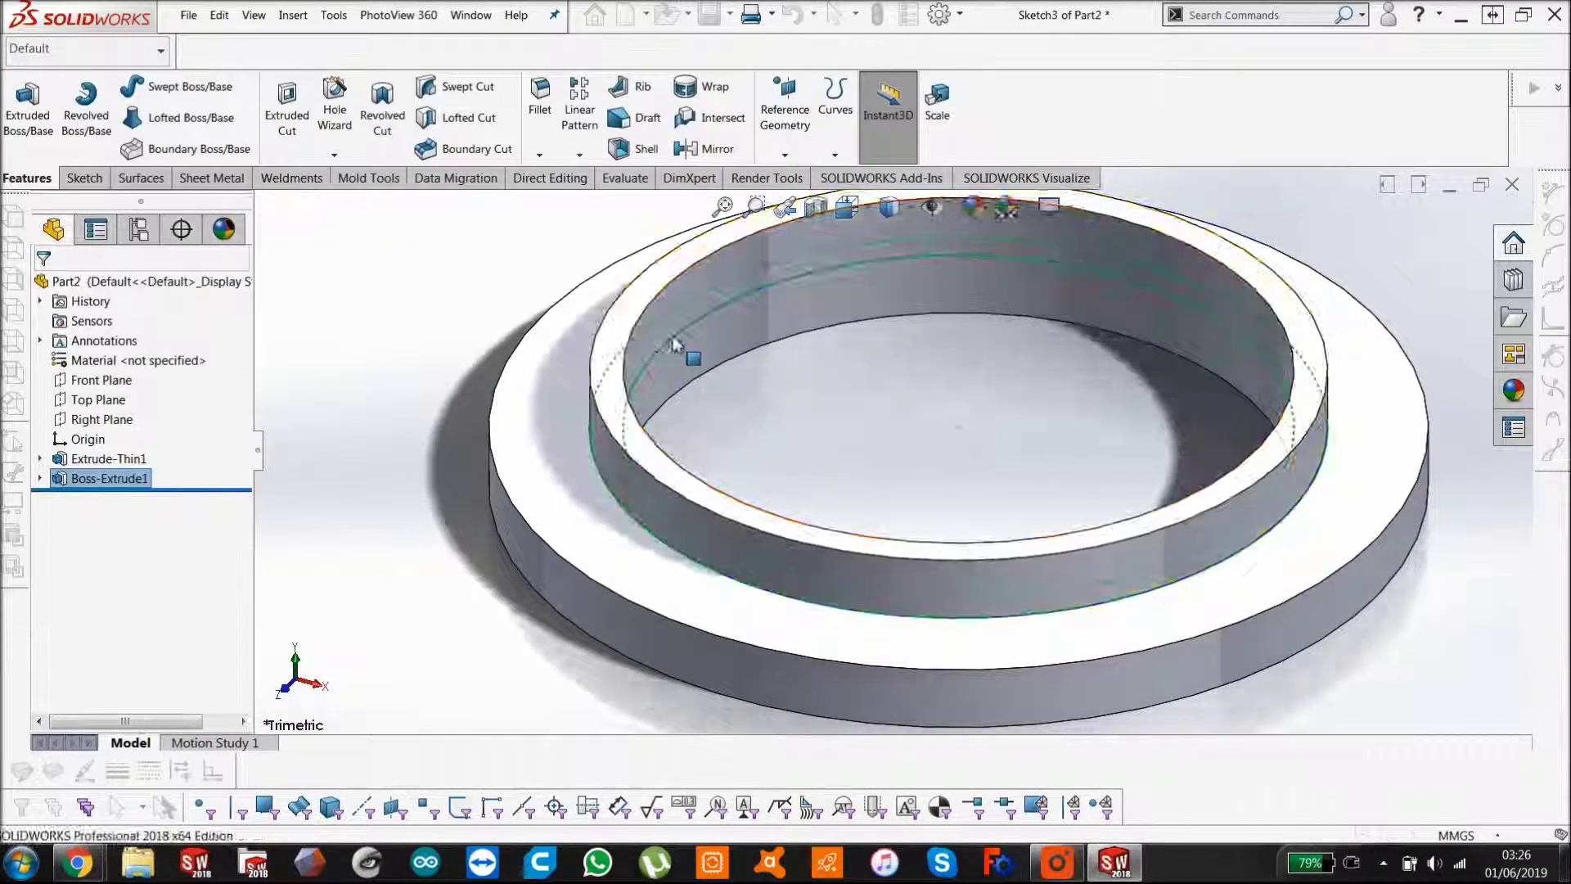
# - Orient the stepped ring to the Top view to face its outer flange, leaving nothing selected
pyautogui.click(548, 416)
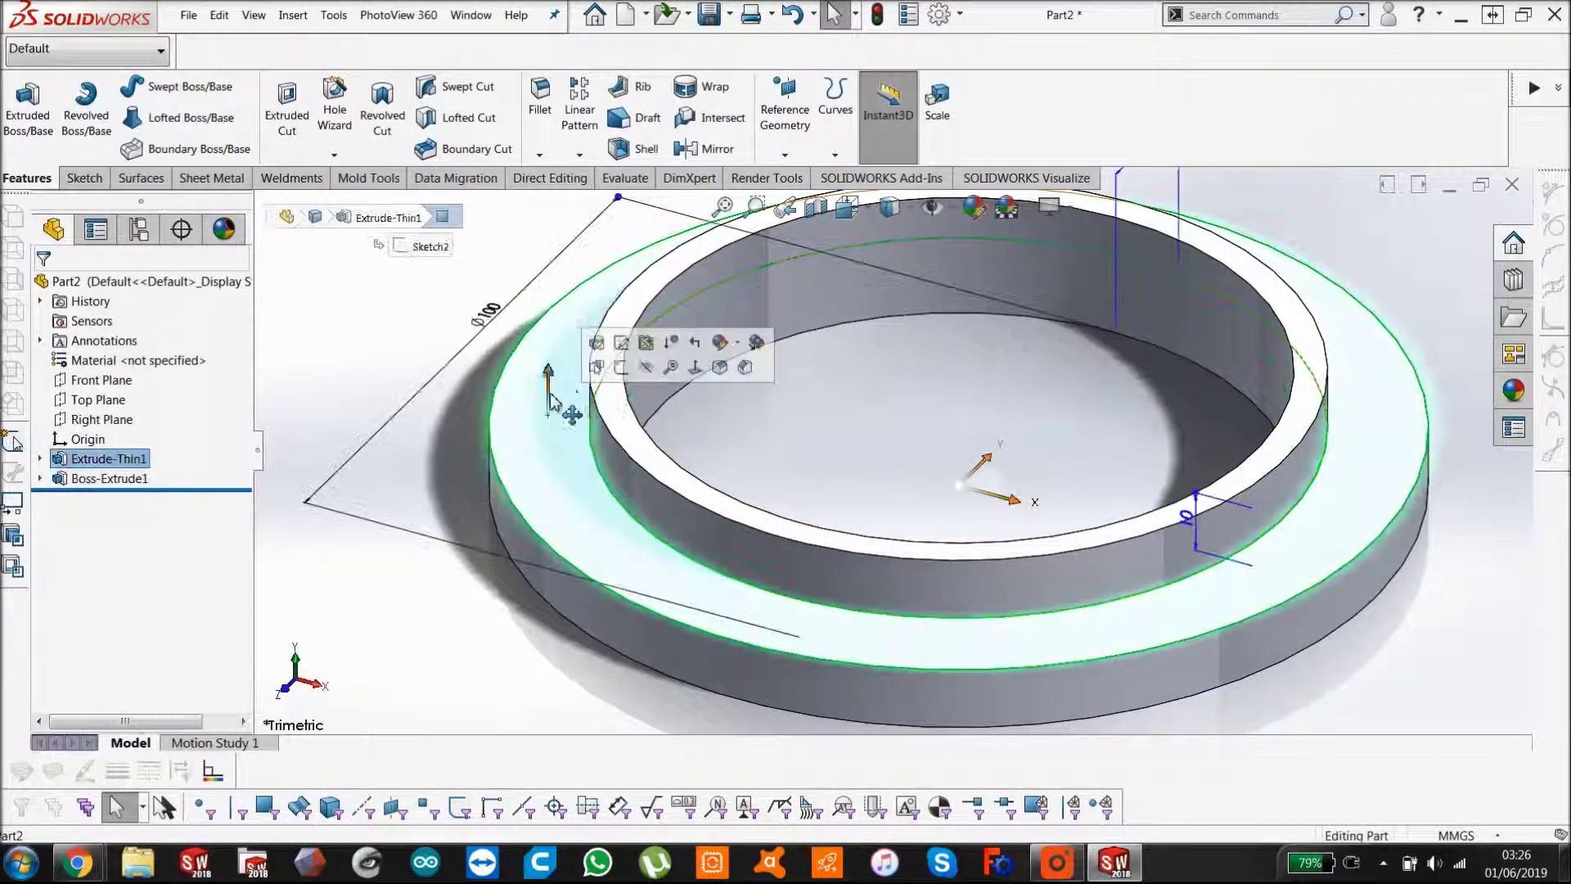
pyautogui.scroll(-3, 443, 413)
pyautogui.scroll(3, 799, 350)
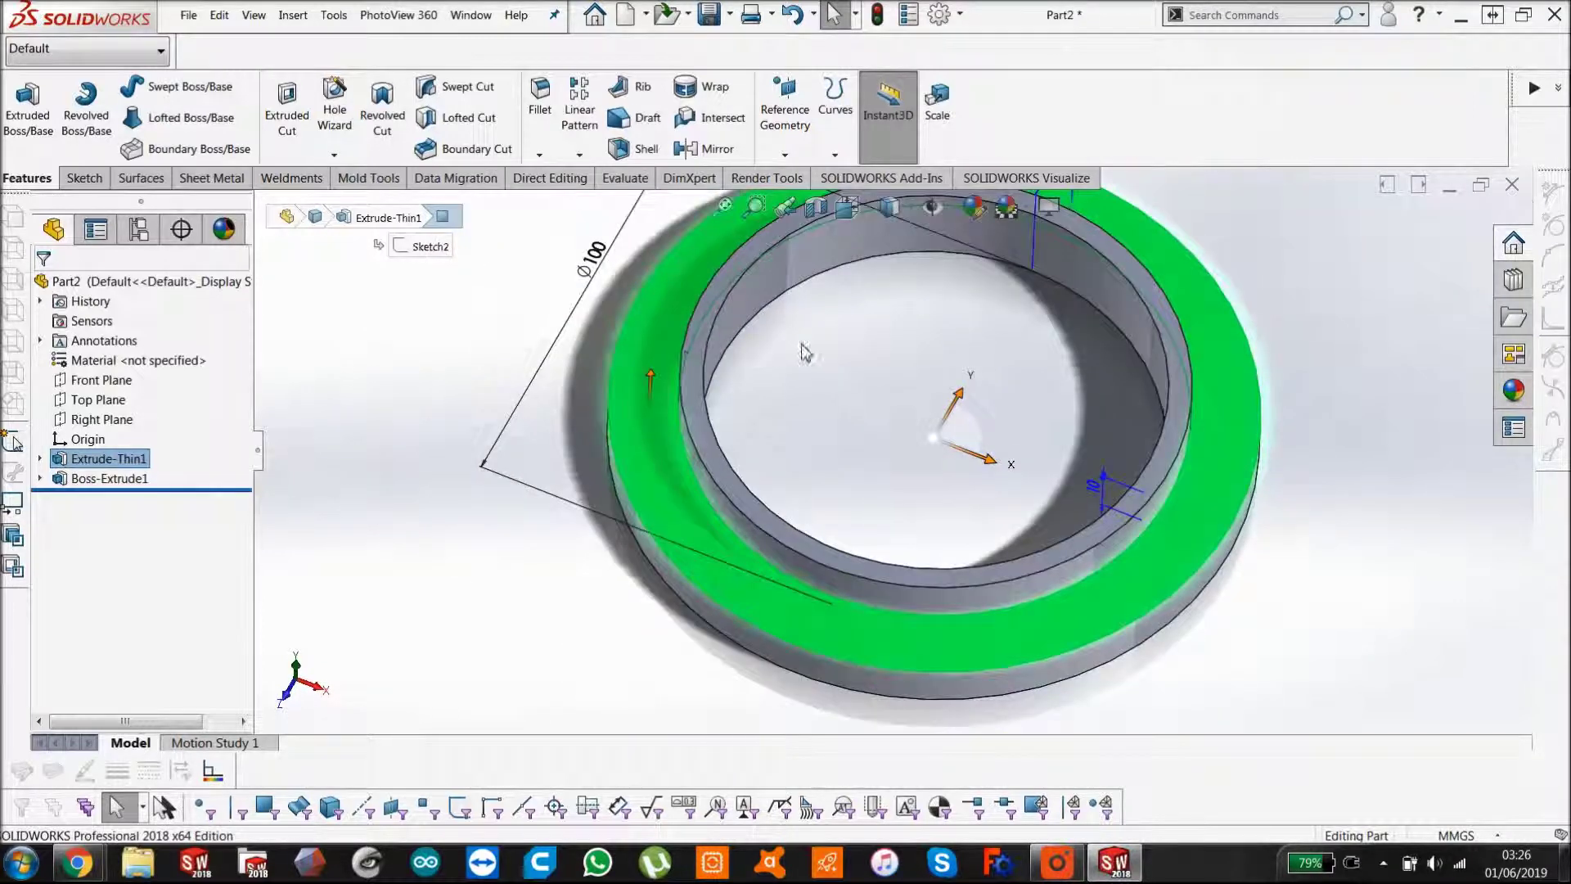
pyautogui.press('space')
pyautogui.press('f')
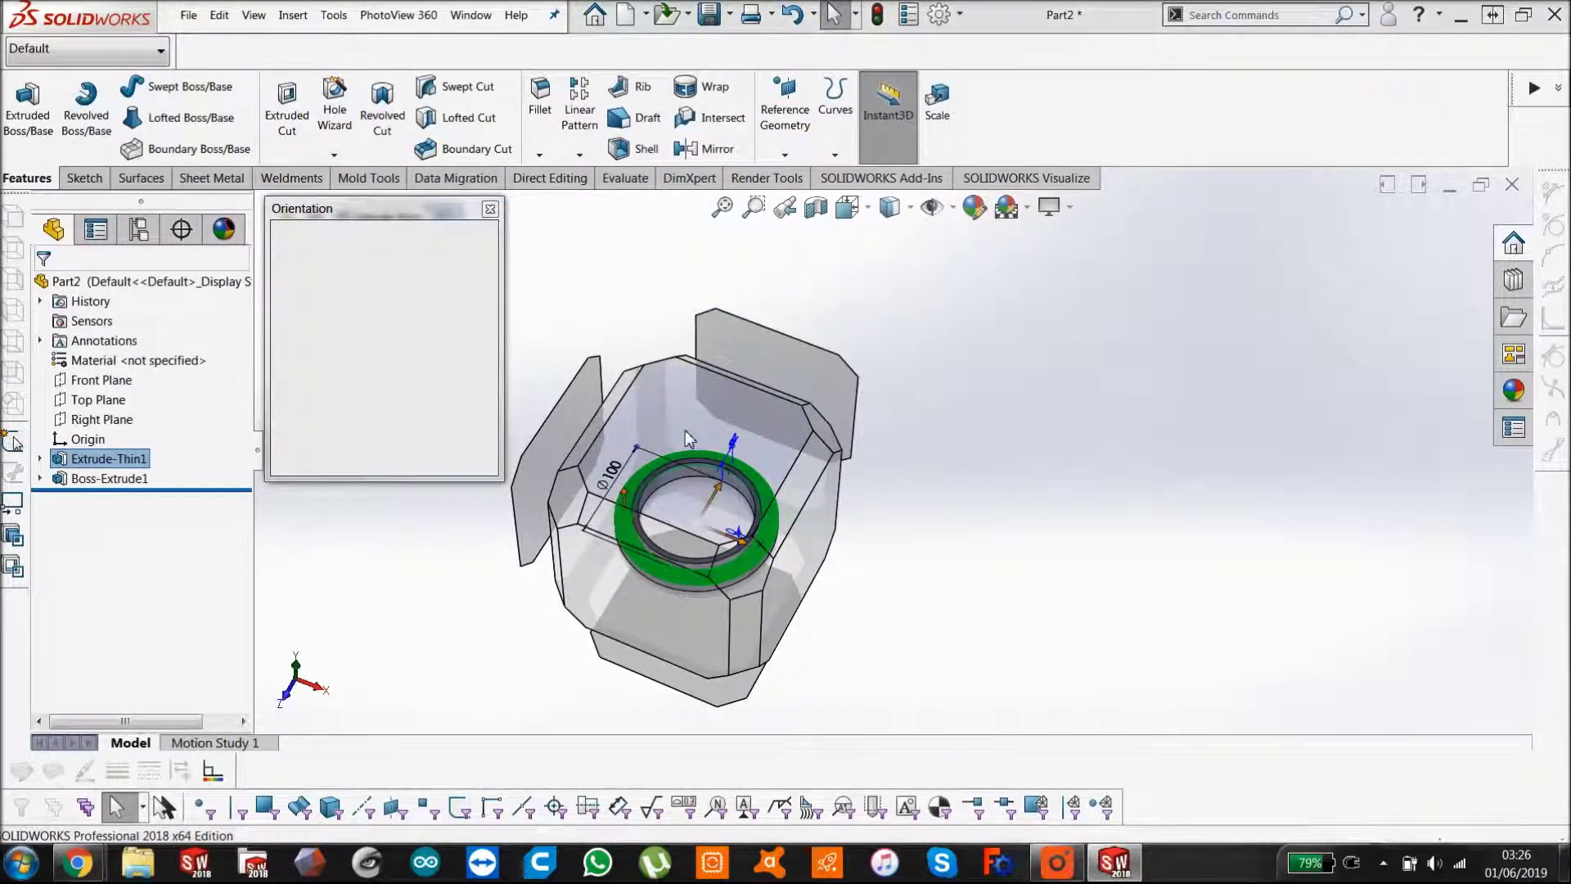
pyautogui.hotkey('ctrl', '5')
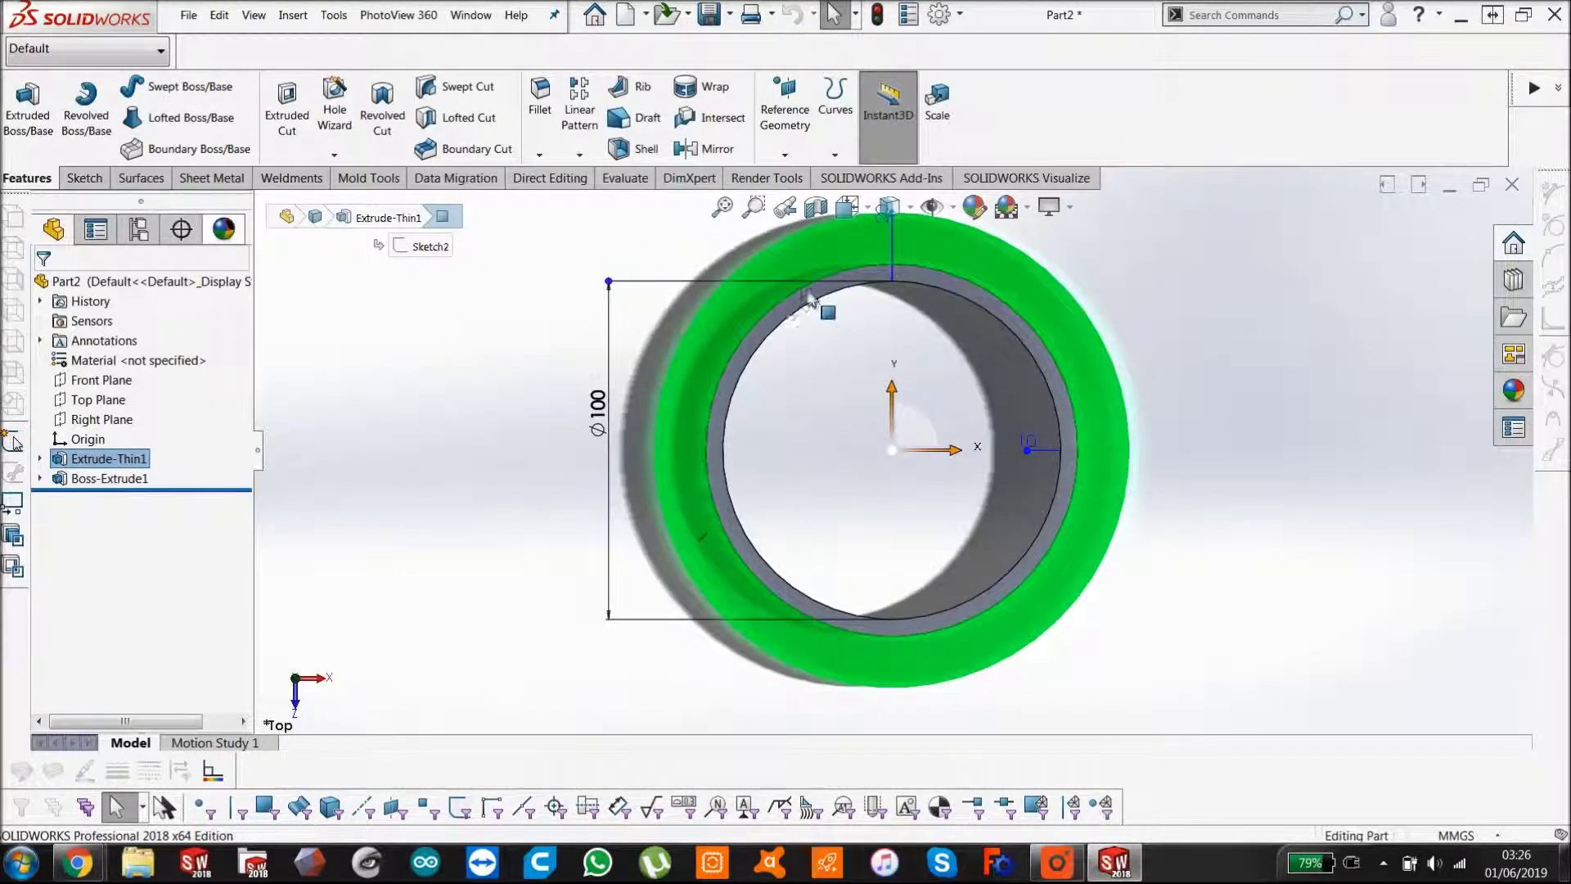
pyautogui.click(463, 320)
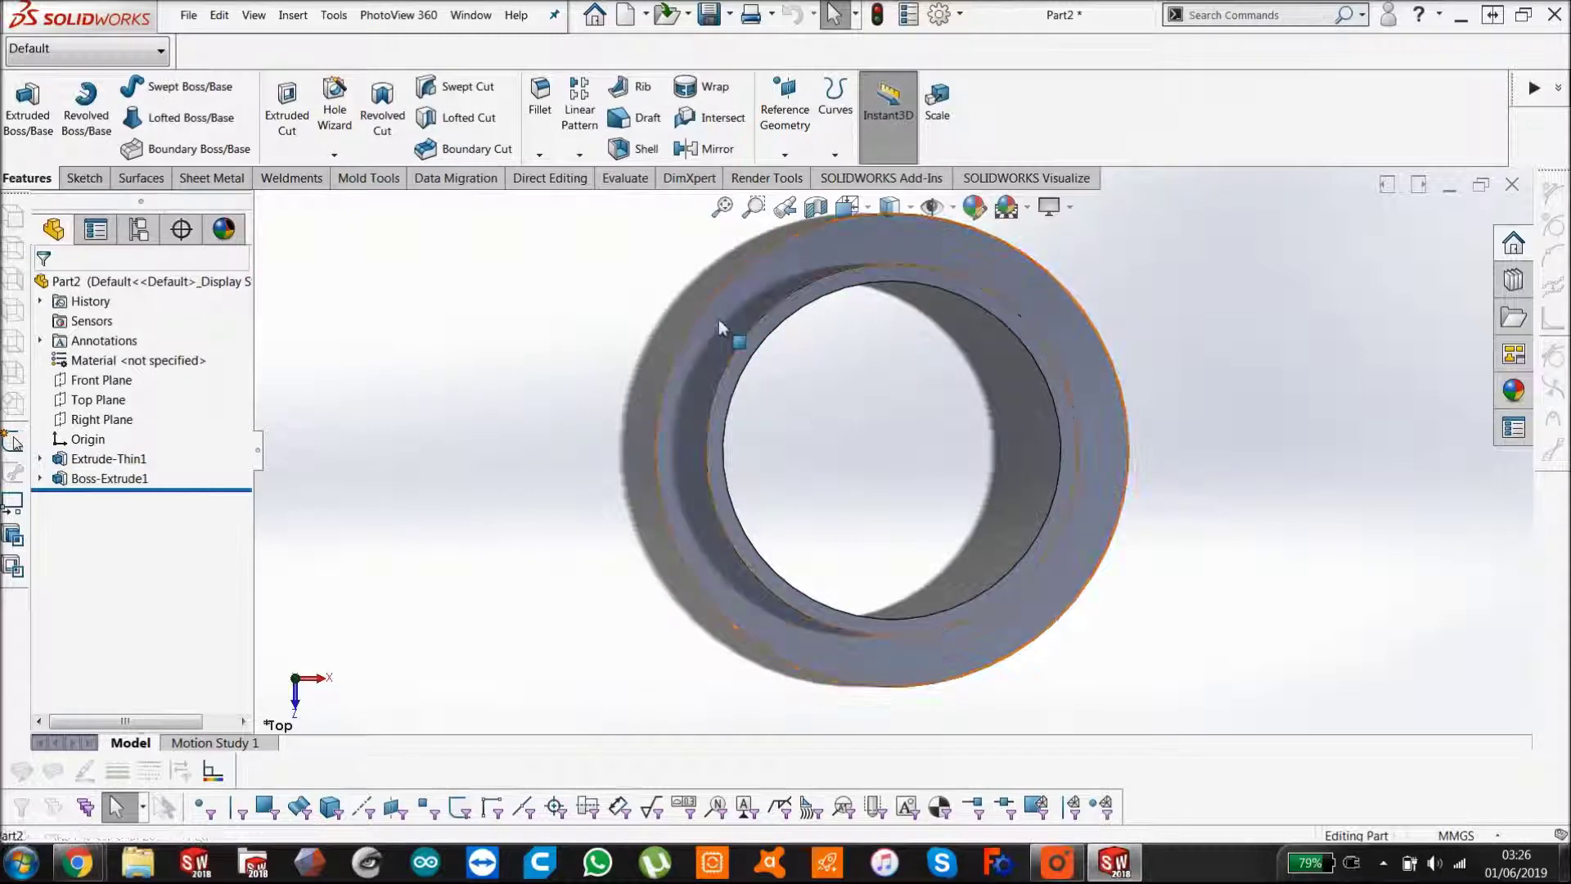
# - Sketch a circle about 2.9 mm in diameter on the flange's upper face, centred about 63 mm directly above the origin
pyautogui.click(719, 319)
pyautogui.click(85, 178)
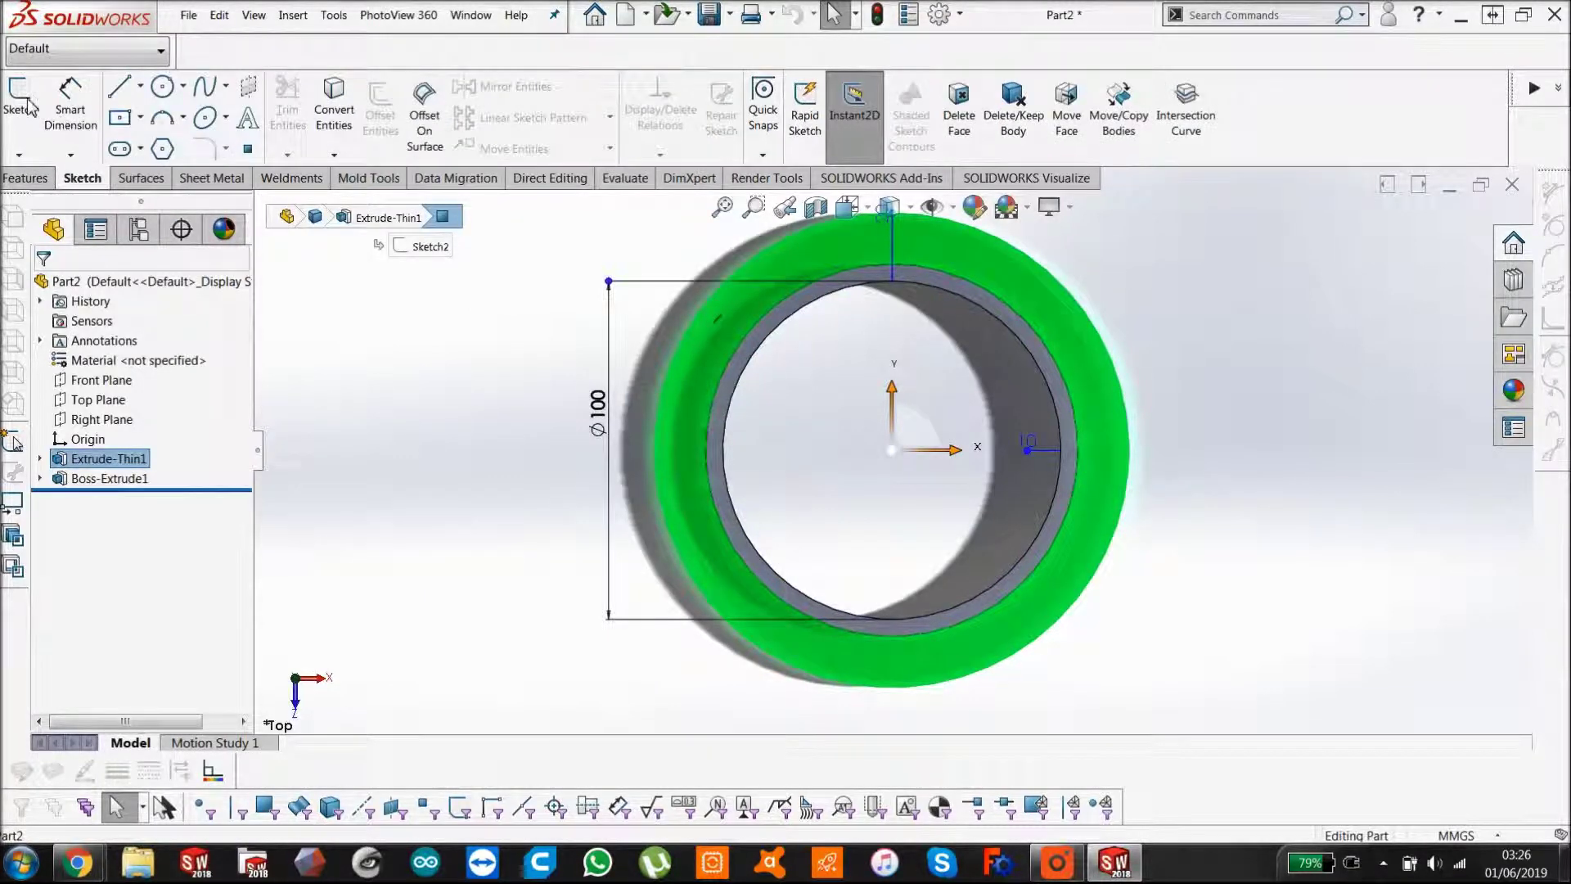
pyautogui.click(30, 106)
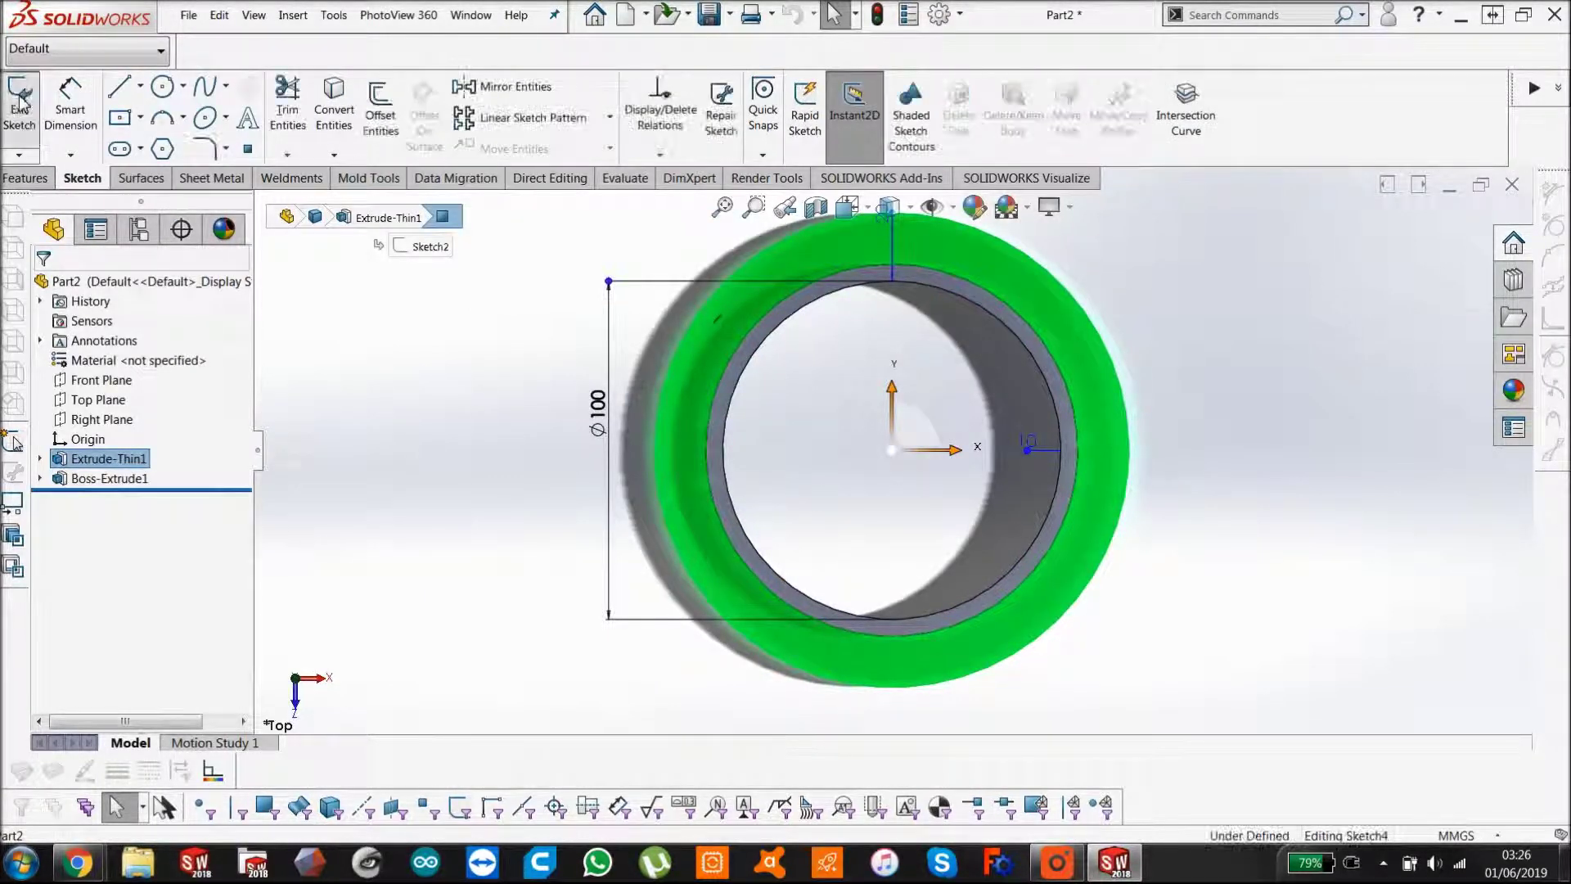
pyautogui.click(163, 88)
pyautogui.keyDown('ctrl'); pyautogui.moveTo(905, 308); pyautogui.dragTo(894, 393, button='middle'); pyautogui.keyUp('ctrl')
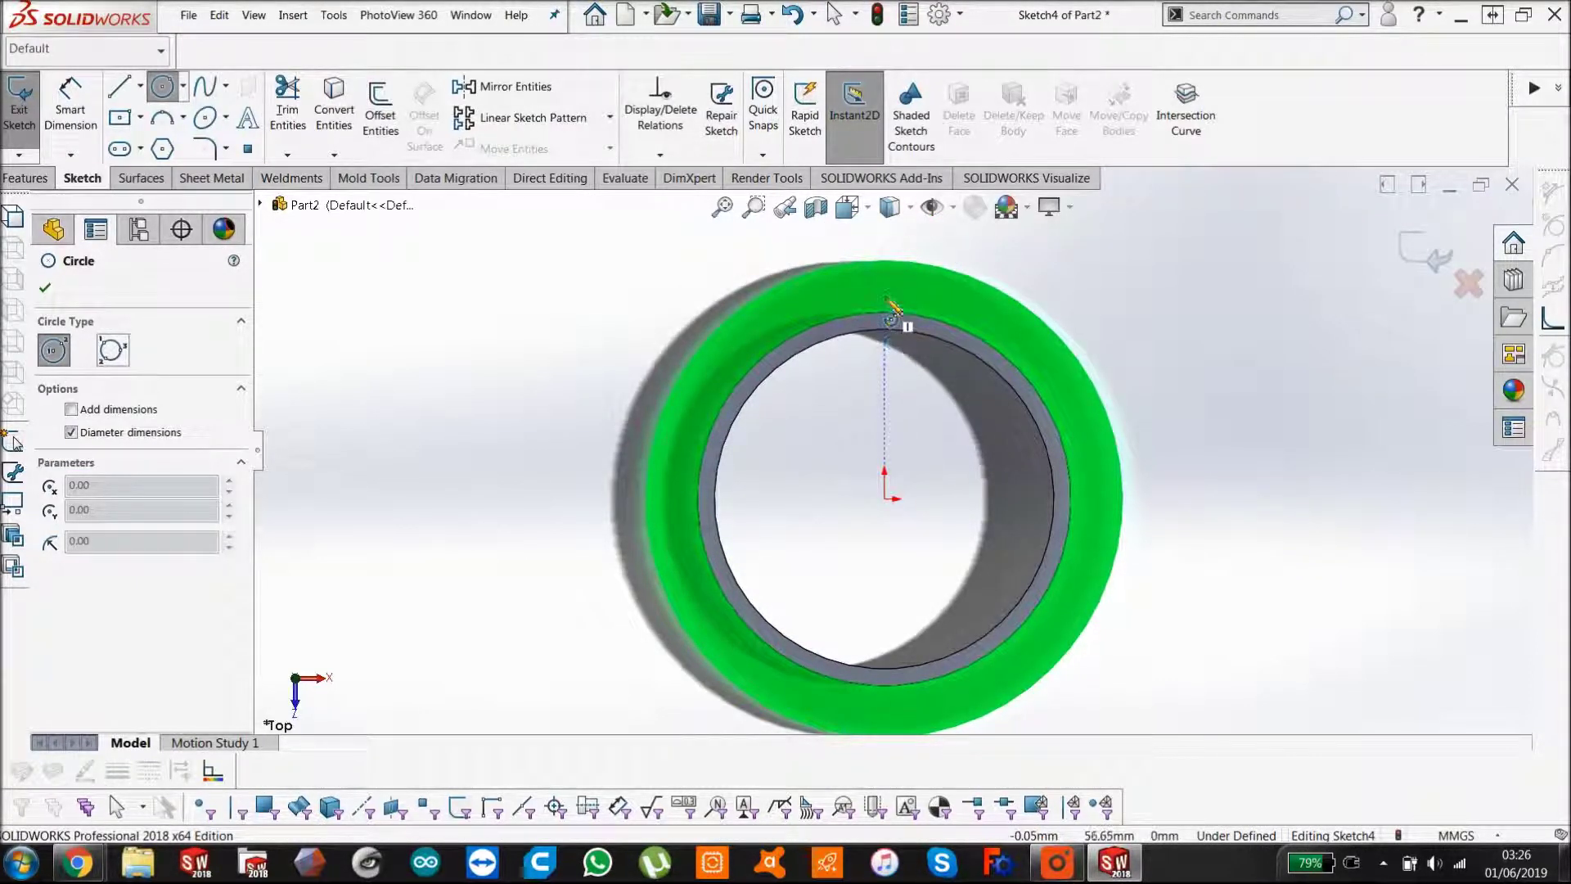
pyautogui.click(883, 284)
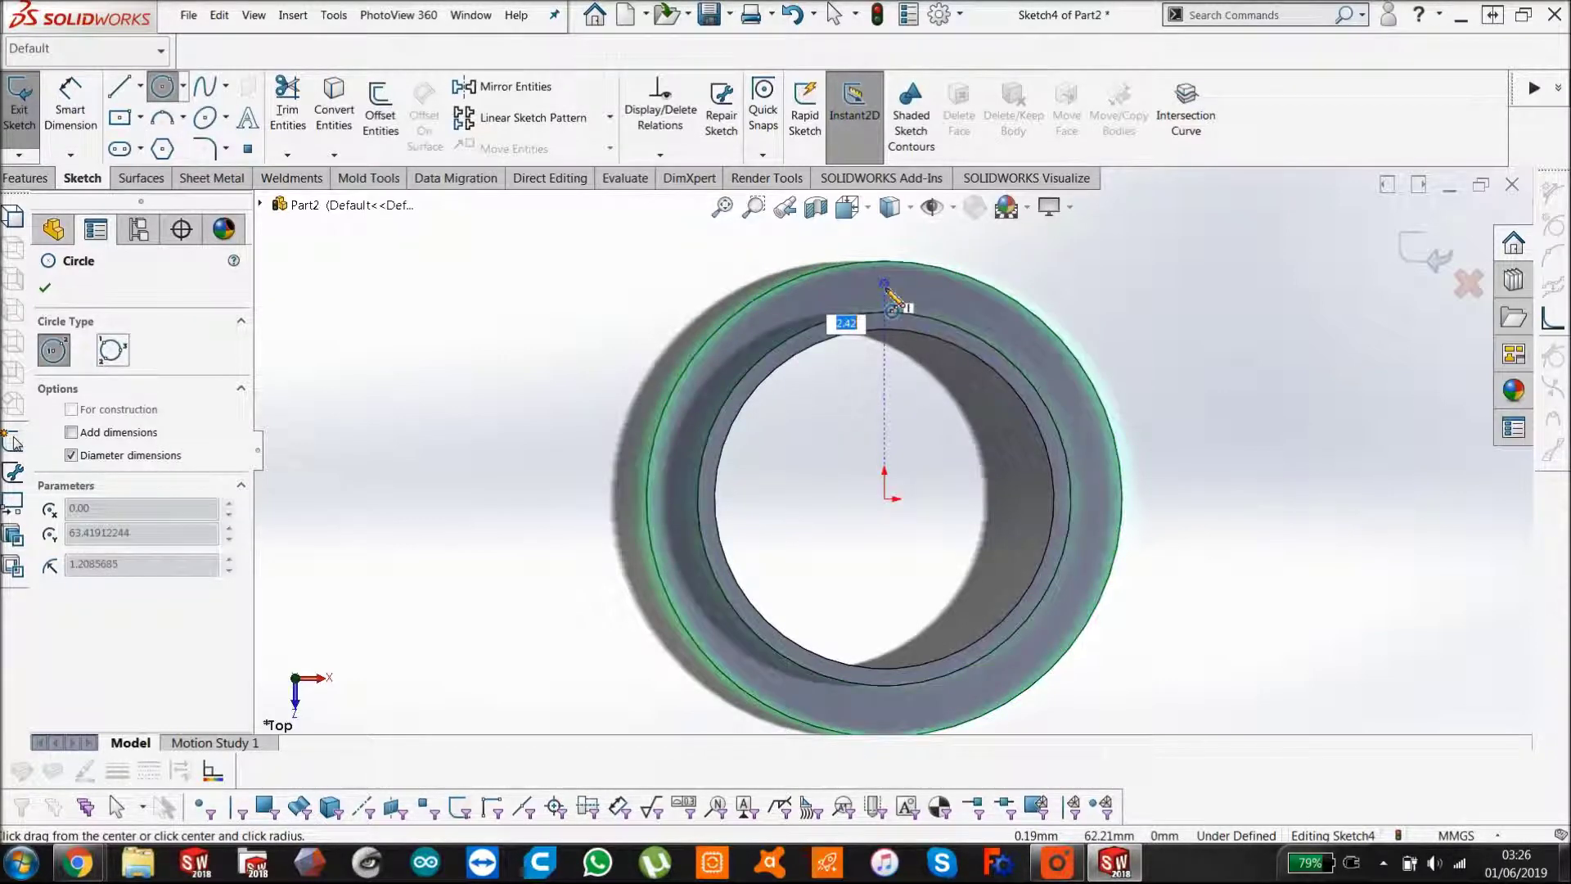
pyautogui.click(891, 293)
pyautogui.scroll(-5, 892, 311)
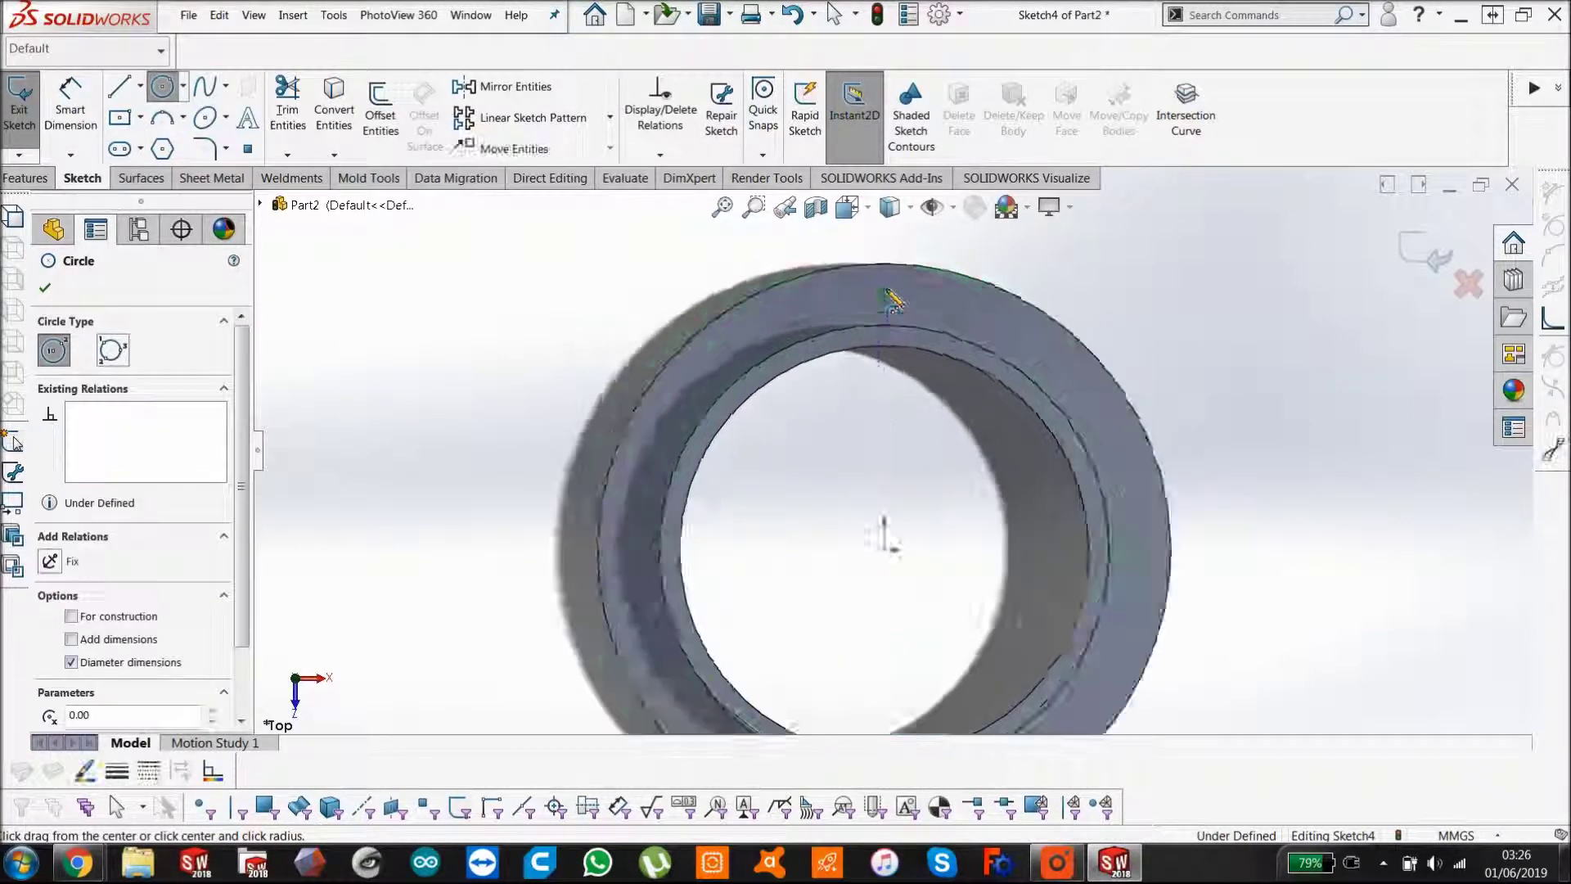
pyautogui.press('Escape')
# - Dimension the small circle's diameter on the flange face and set it to 3 mm
pyautogui.press('d')
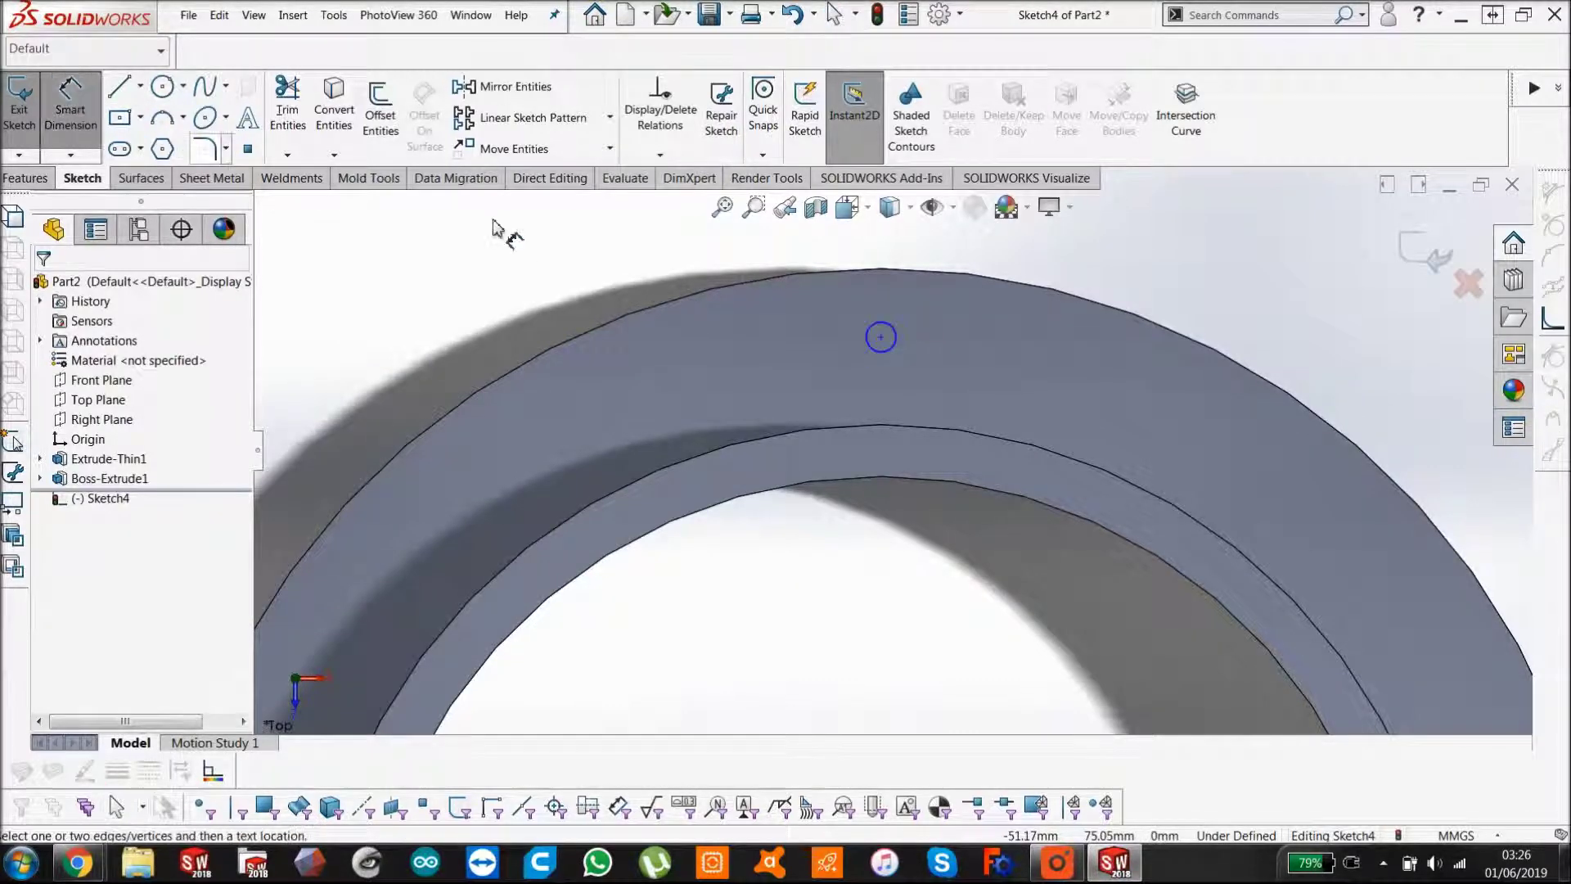
pyautogui.click(898, 338)
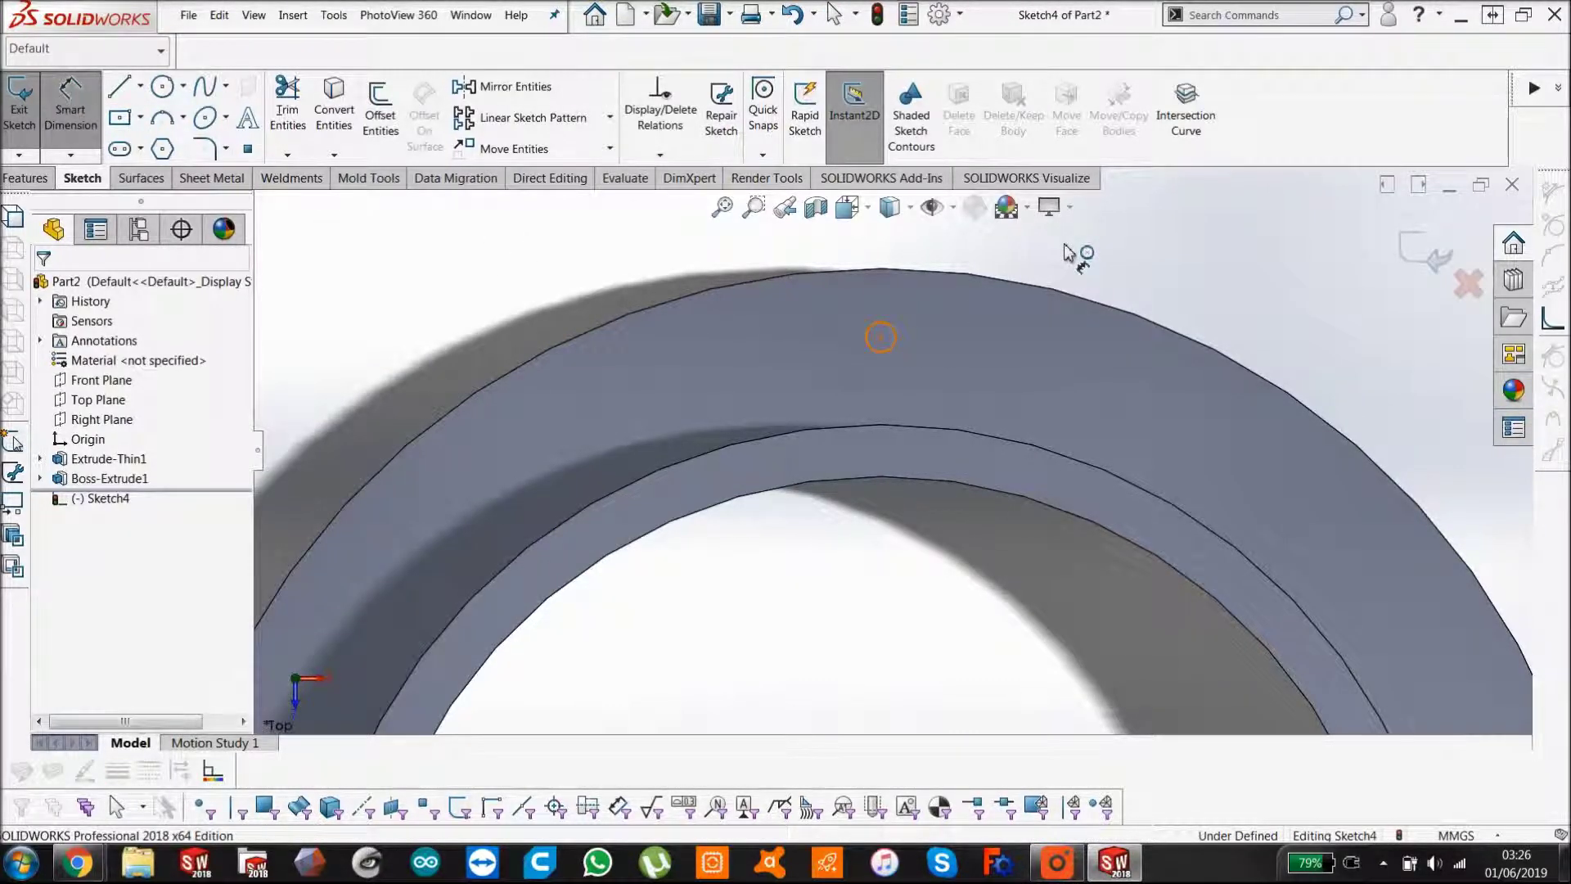
pyautogui.click(1067, 252)
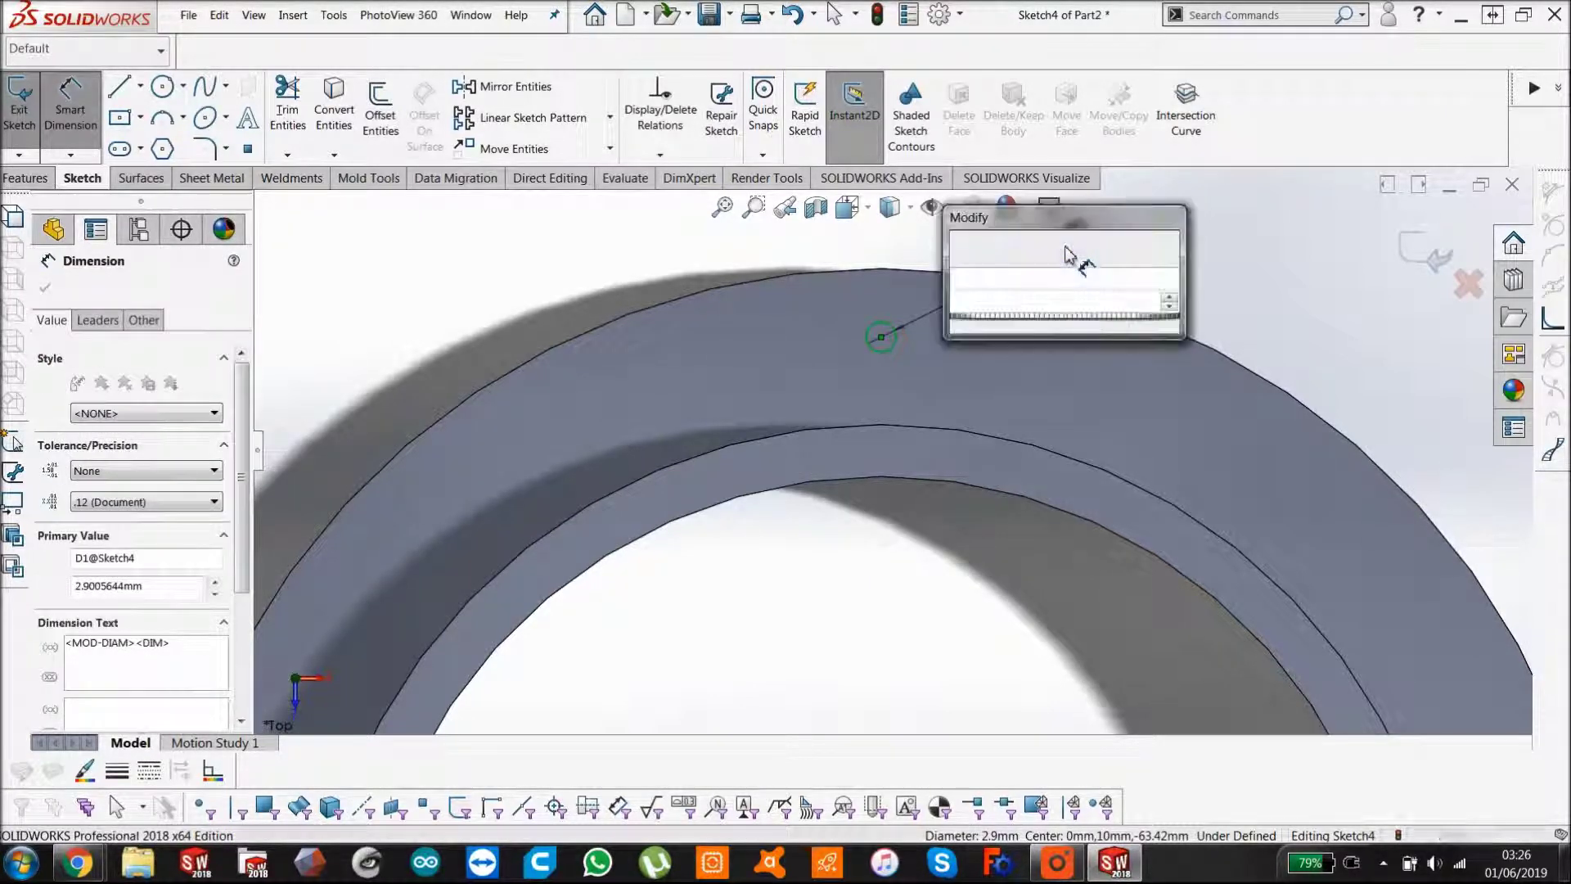
pyautogui.write('3')
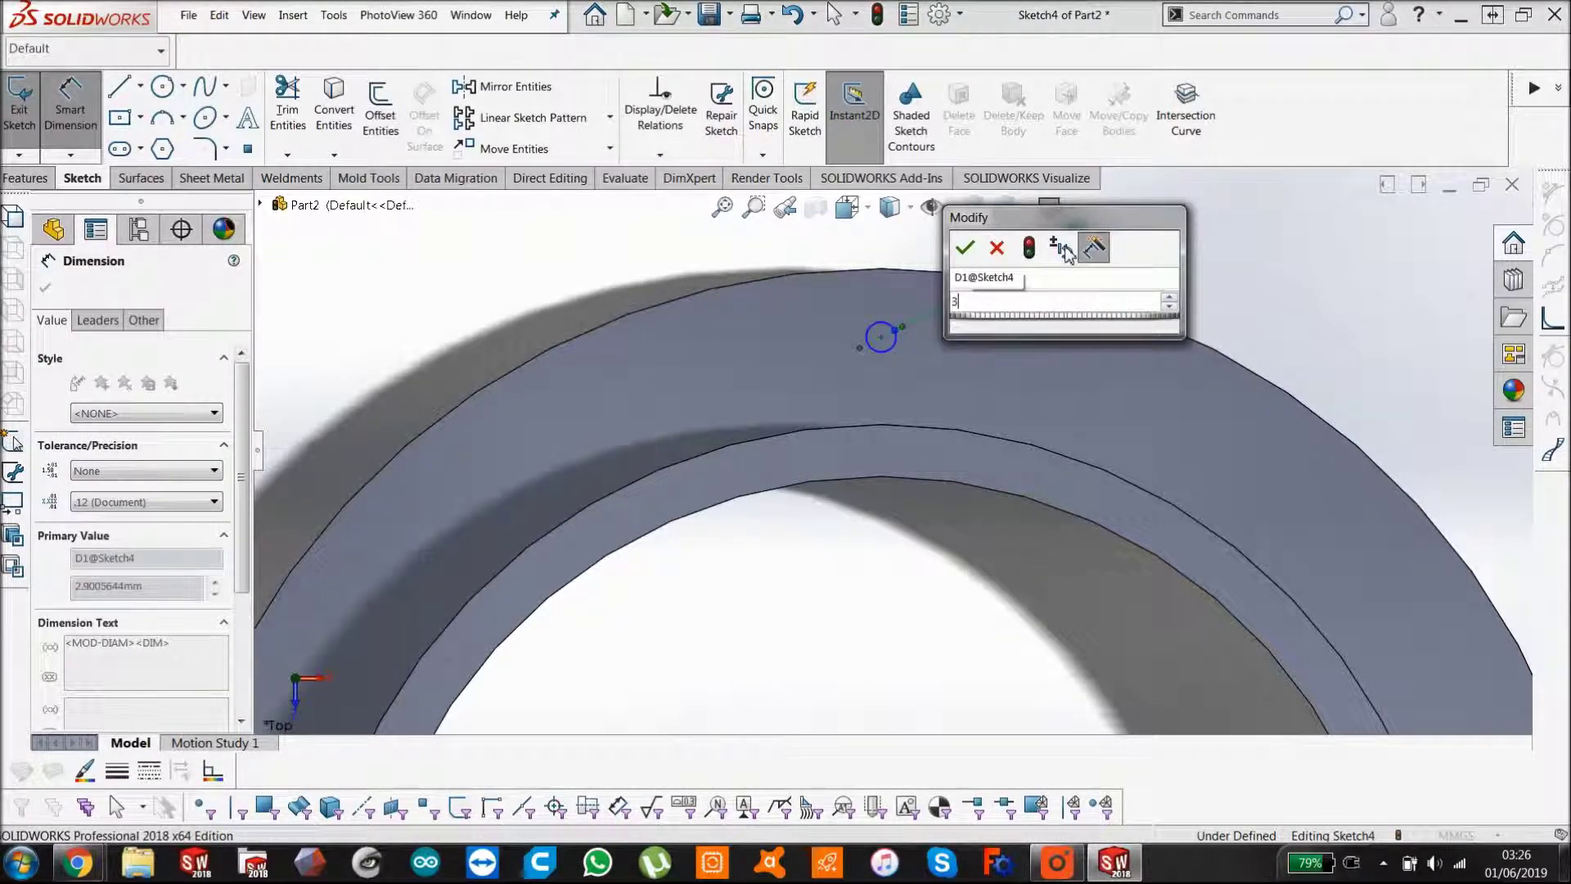
pyautogui.press('Escape')
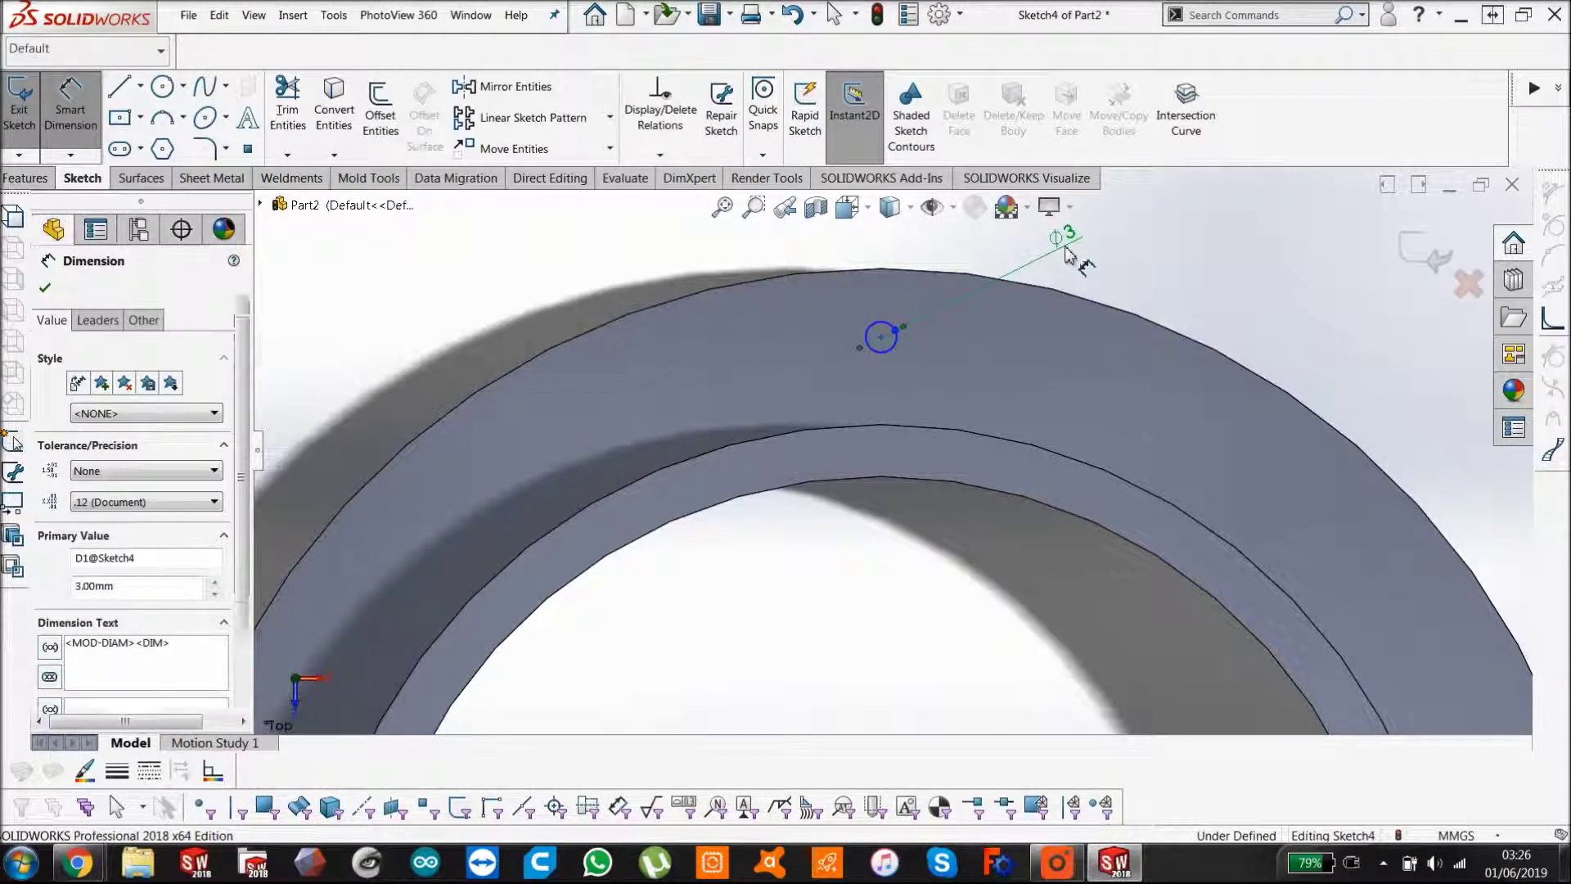
pyautogui.press('Escape')
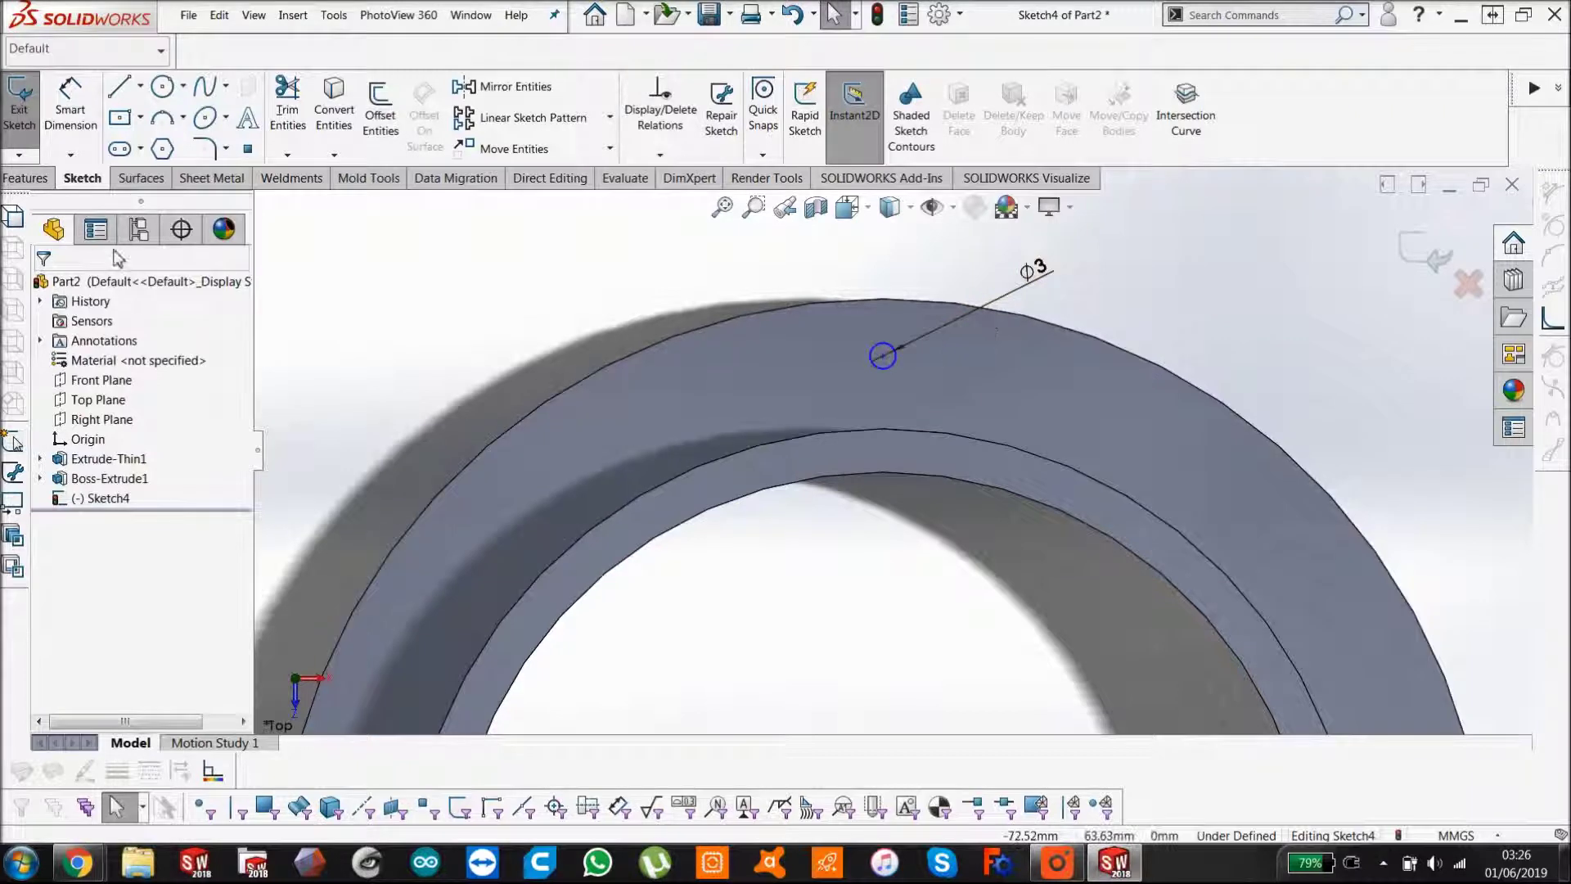
# - Cut the small circle blind 10 mm into the flange with Extruded Cut
pyautogui.click(32, 178)
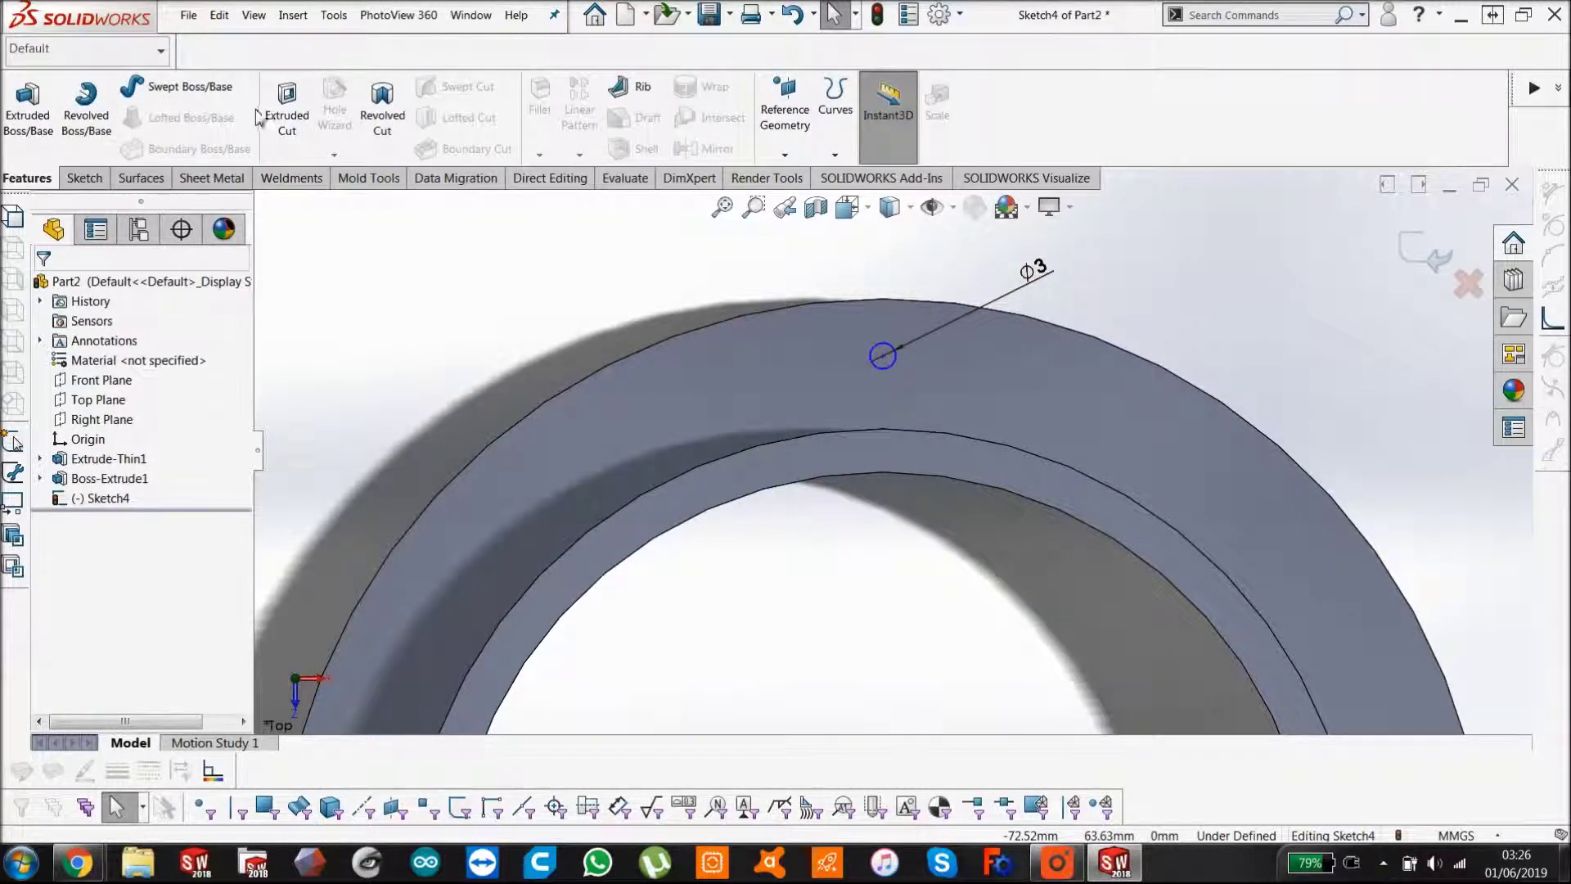
pyautogui.click(286, 110)
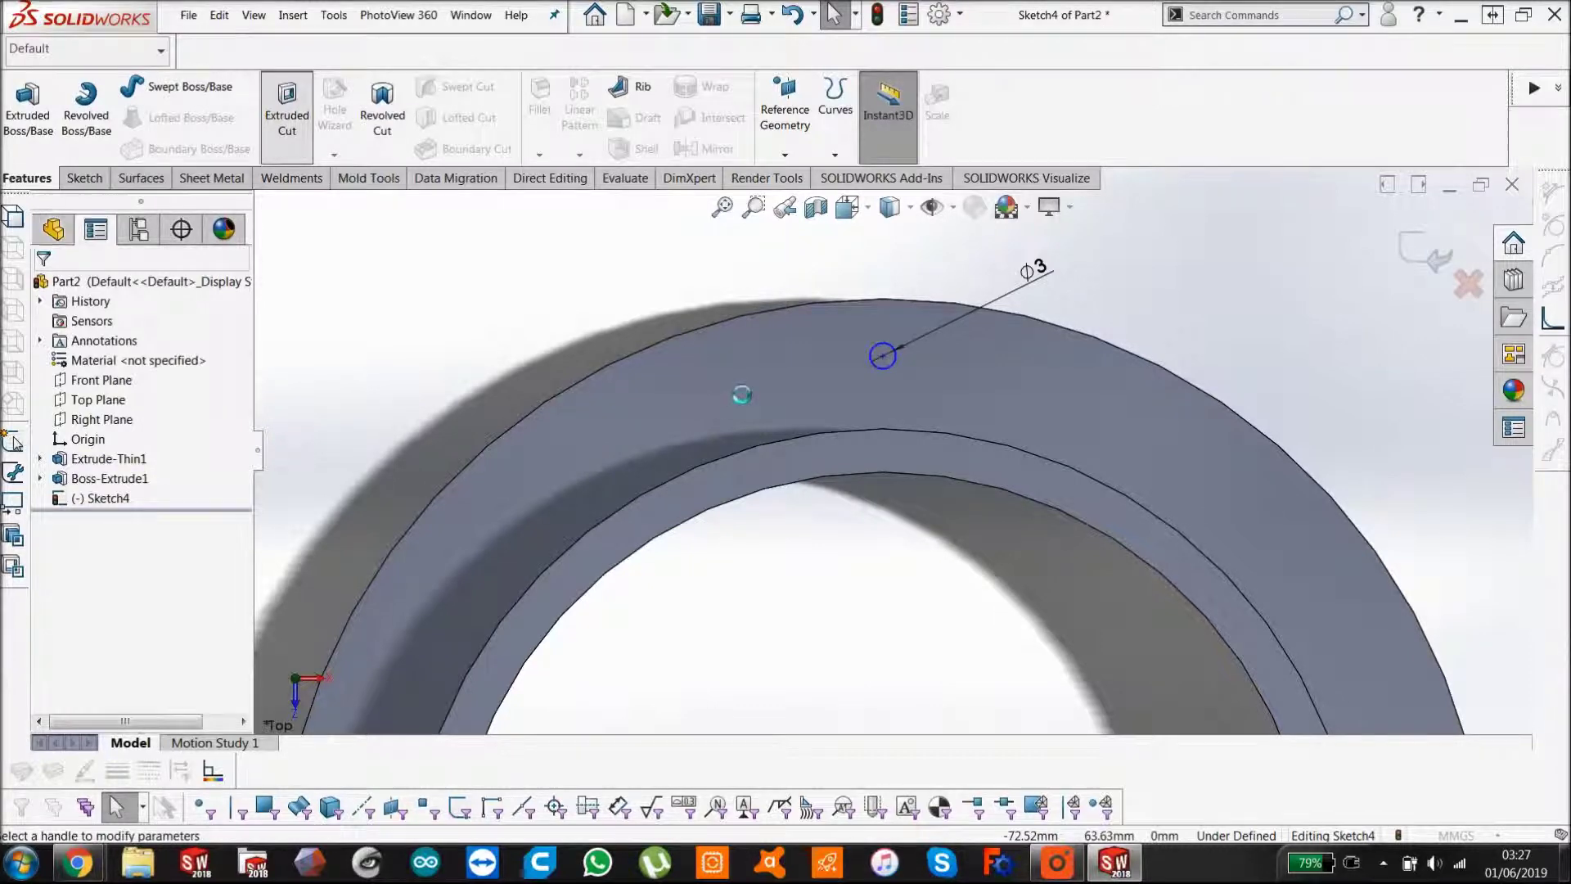
pyautogui.scroll(5, 589, 340)
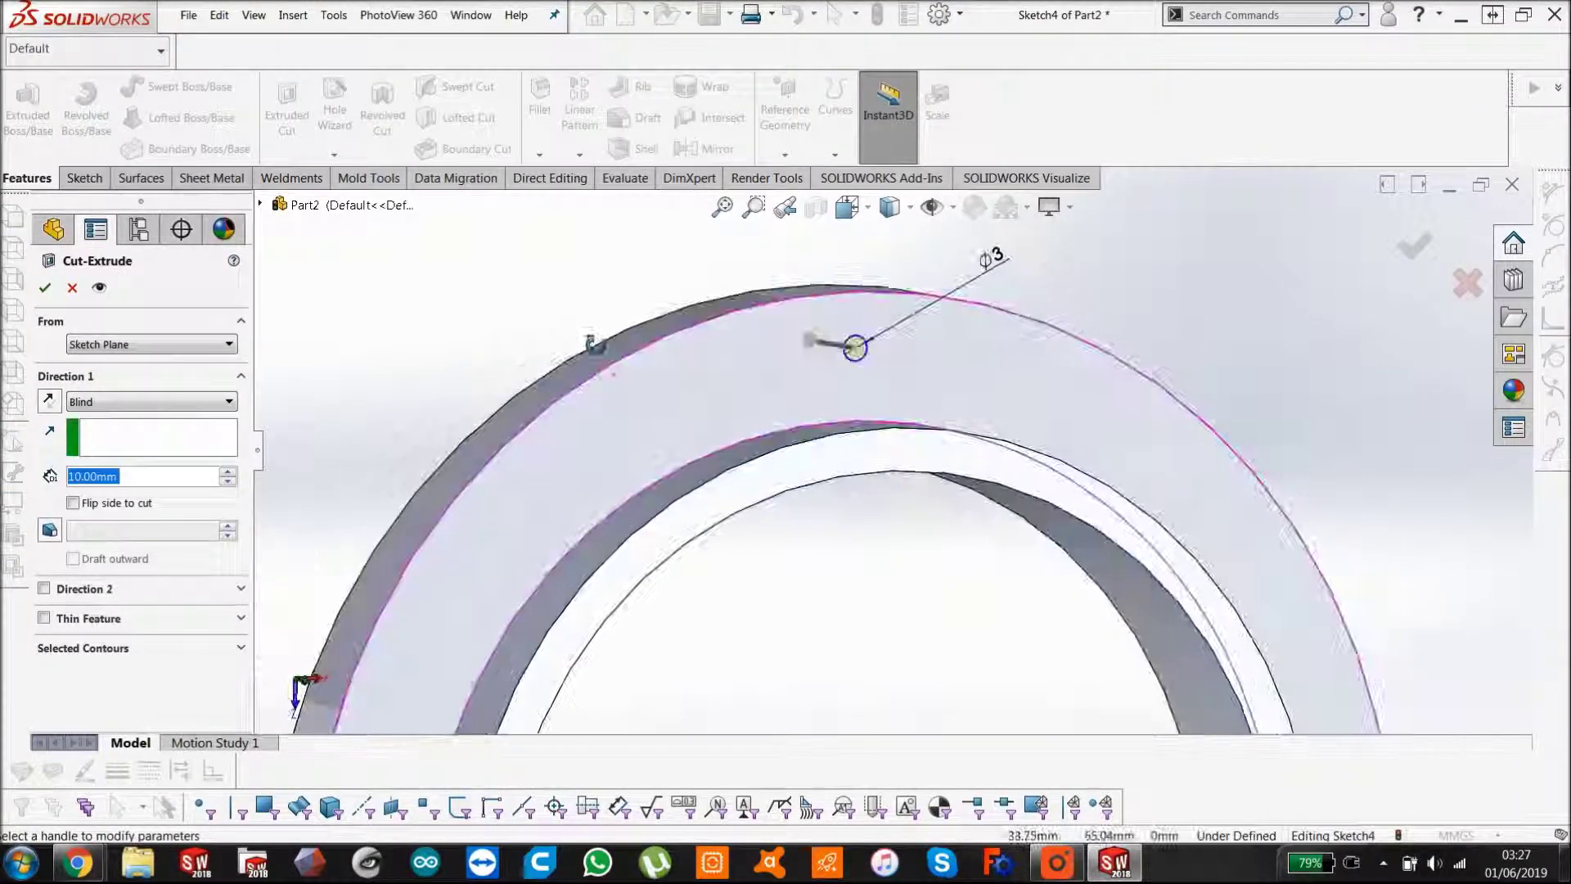
pyautogui.click(45, 292)
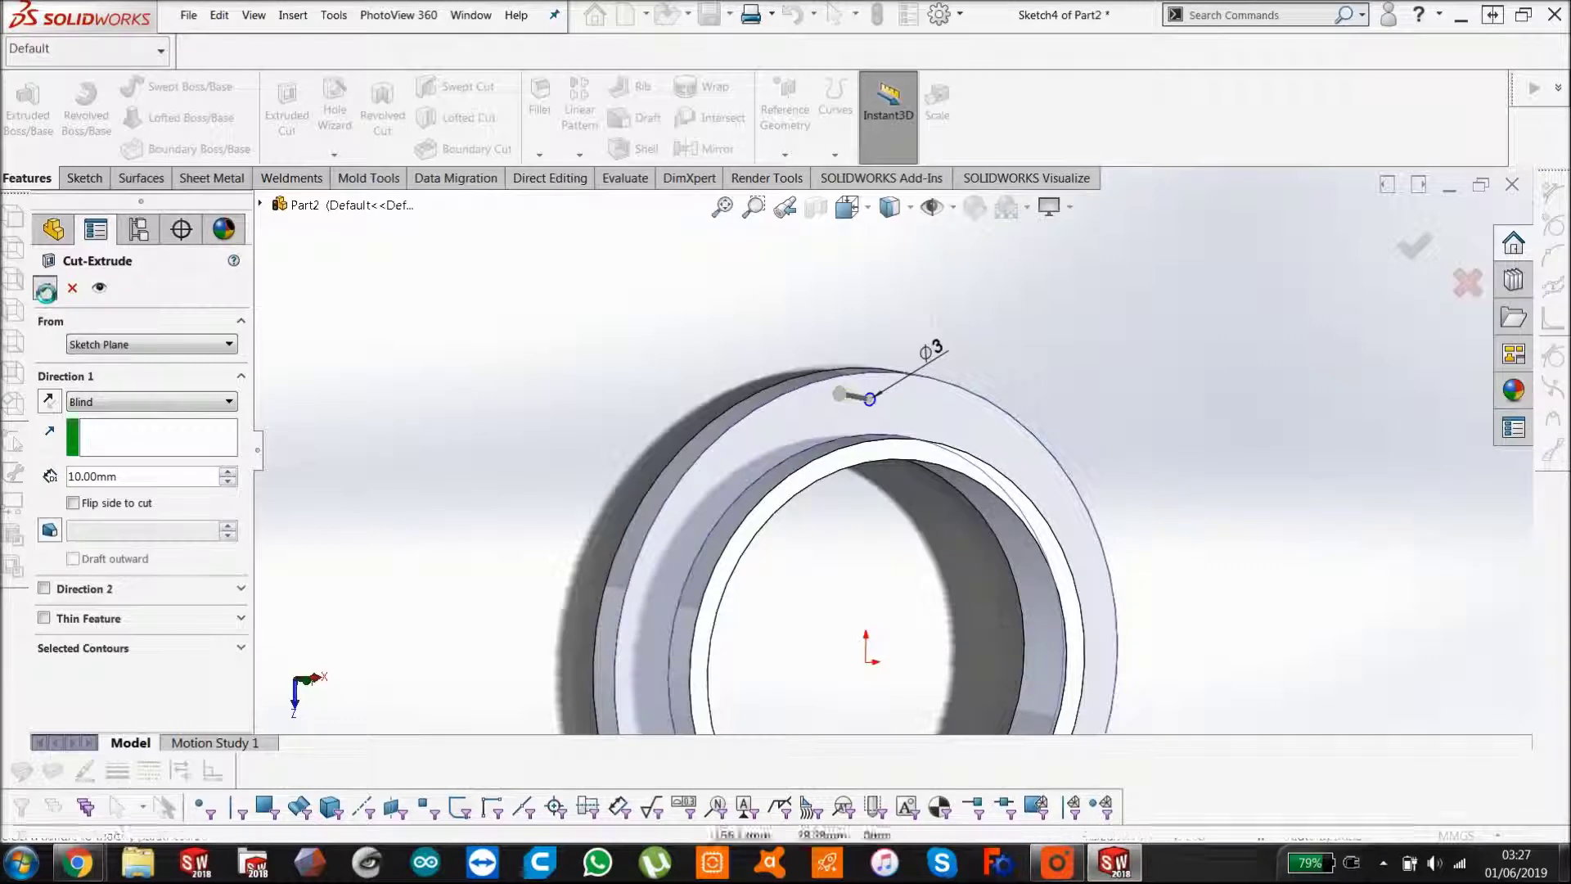
pyautogui.click(631, 354)
pyautogui.moveTo(733, 350); pyautogui.dragTo(918, 641, button='middle')
pyautogui.scroll(-3, 885, 550)
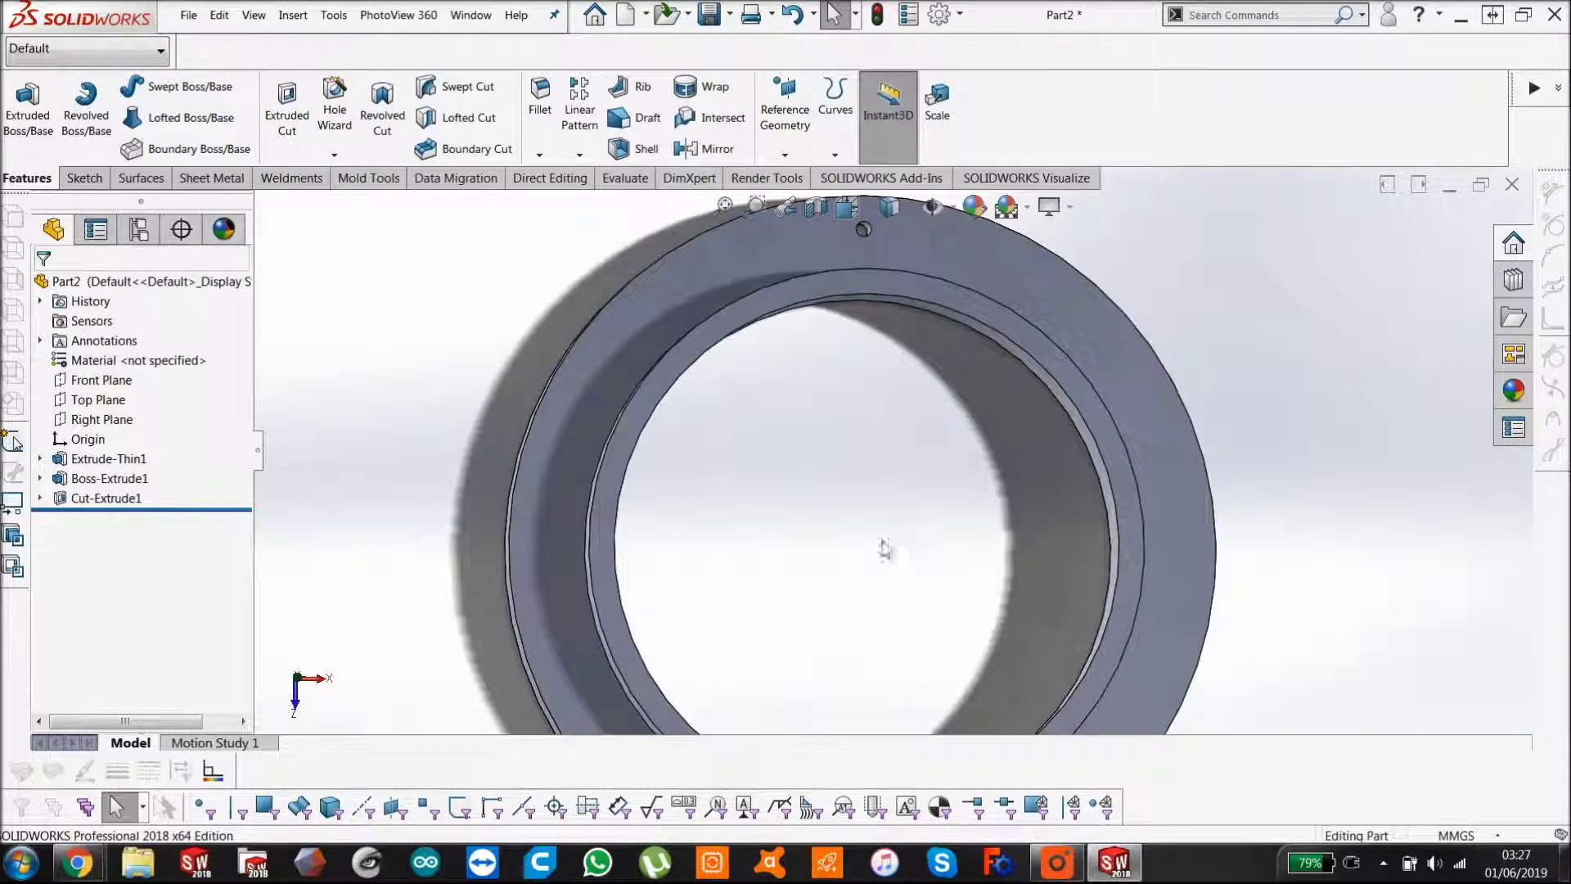
pyautogui.scroll(3, 884, 550)
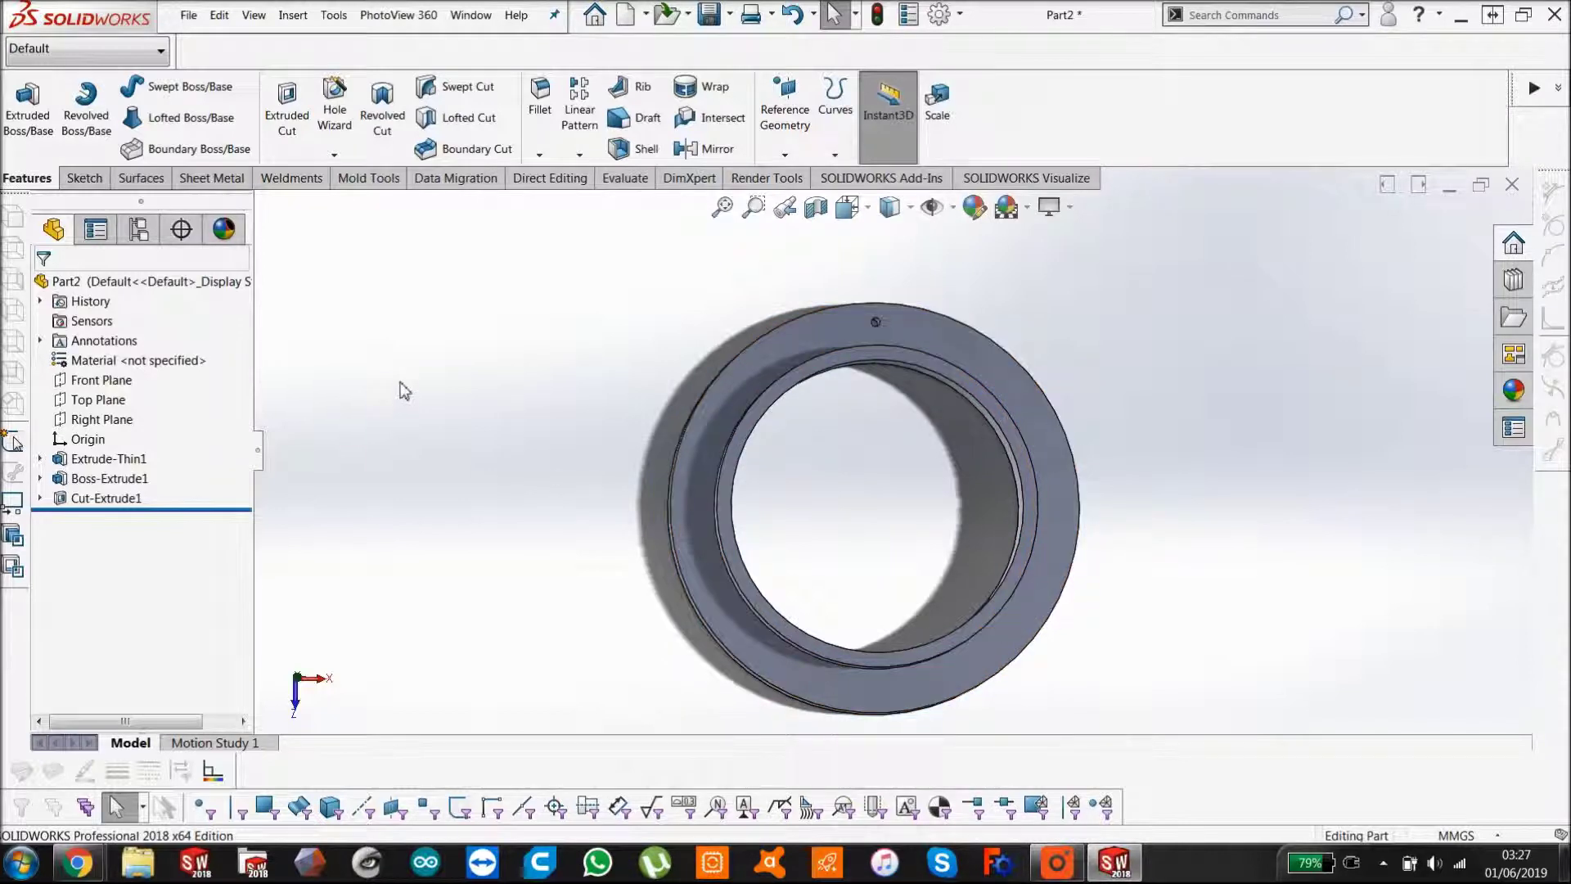
# - Set up a circular pattern around the flange's outer circular edge with 10 equally spaced instances over 360 degrees
pyautogui.click(582, 158)
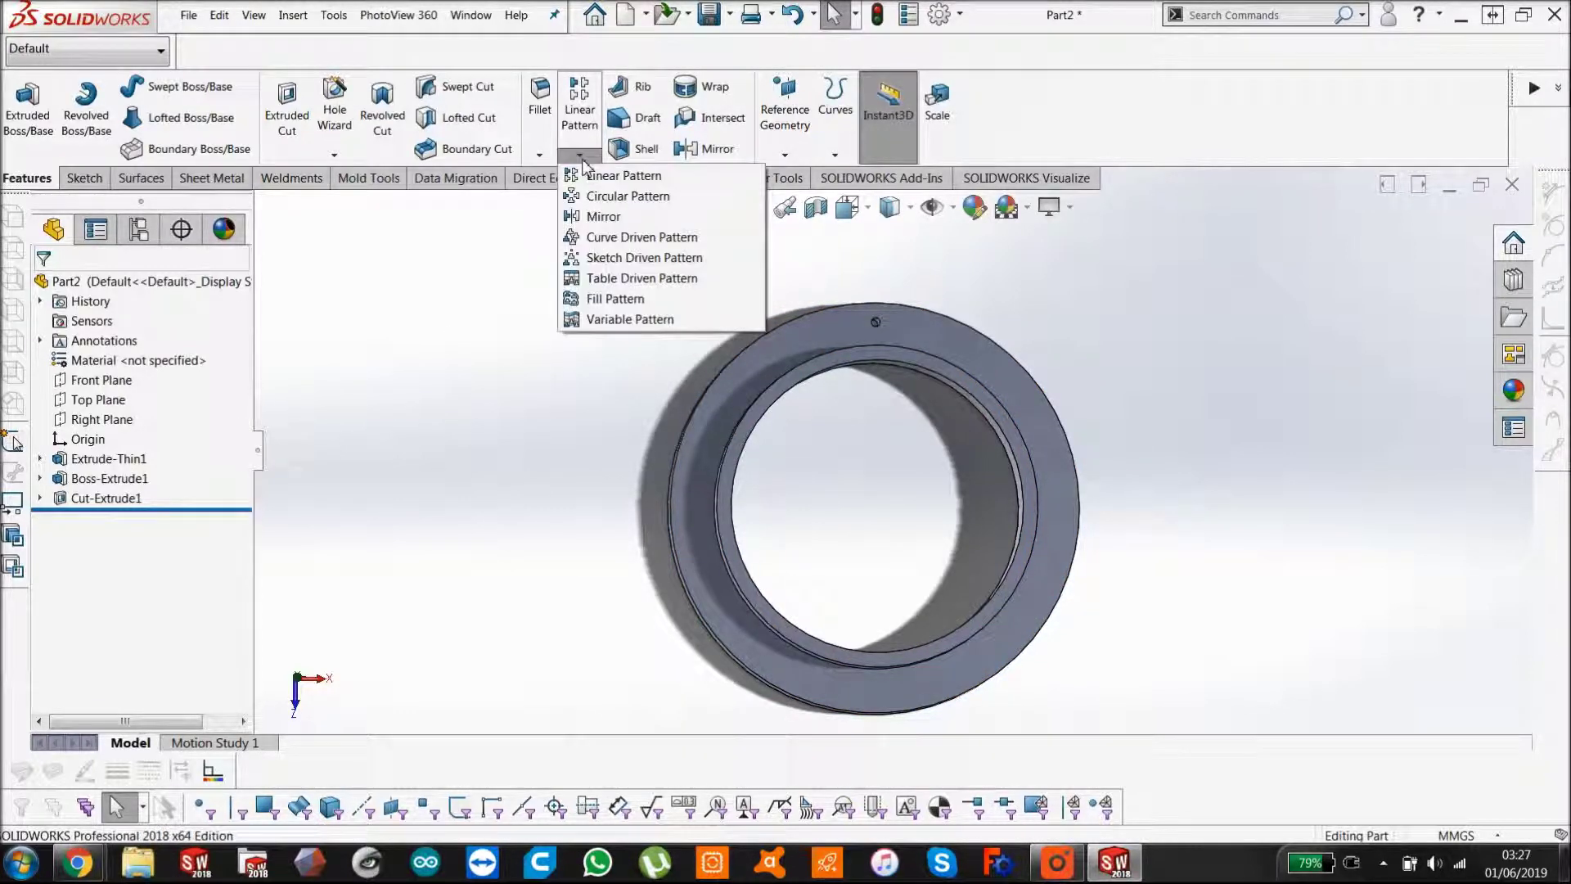
pyautogui.click(597, 199)
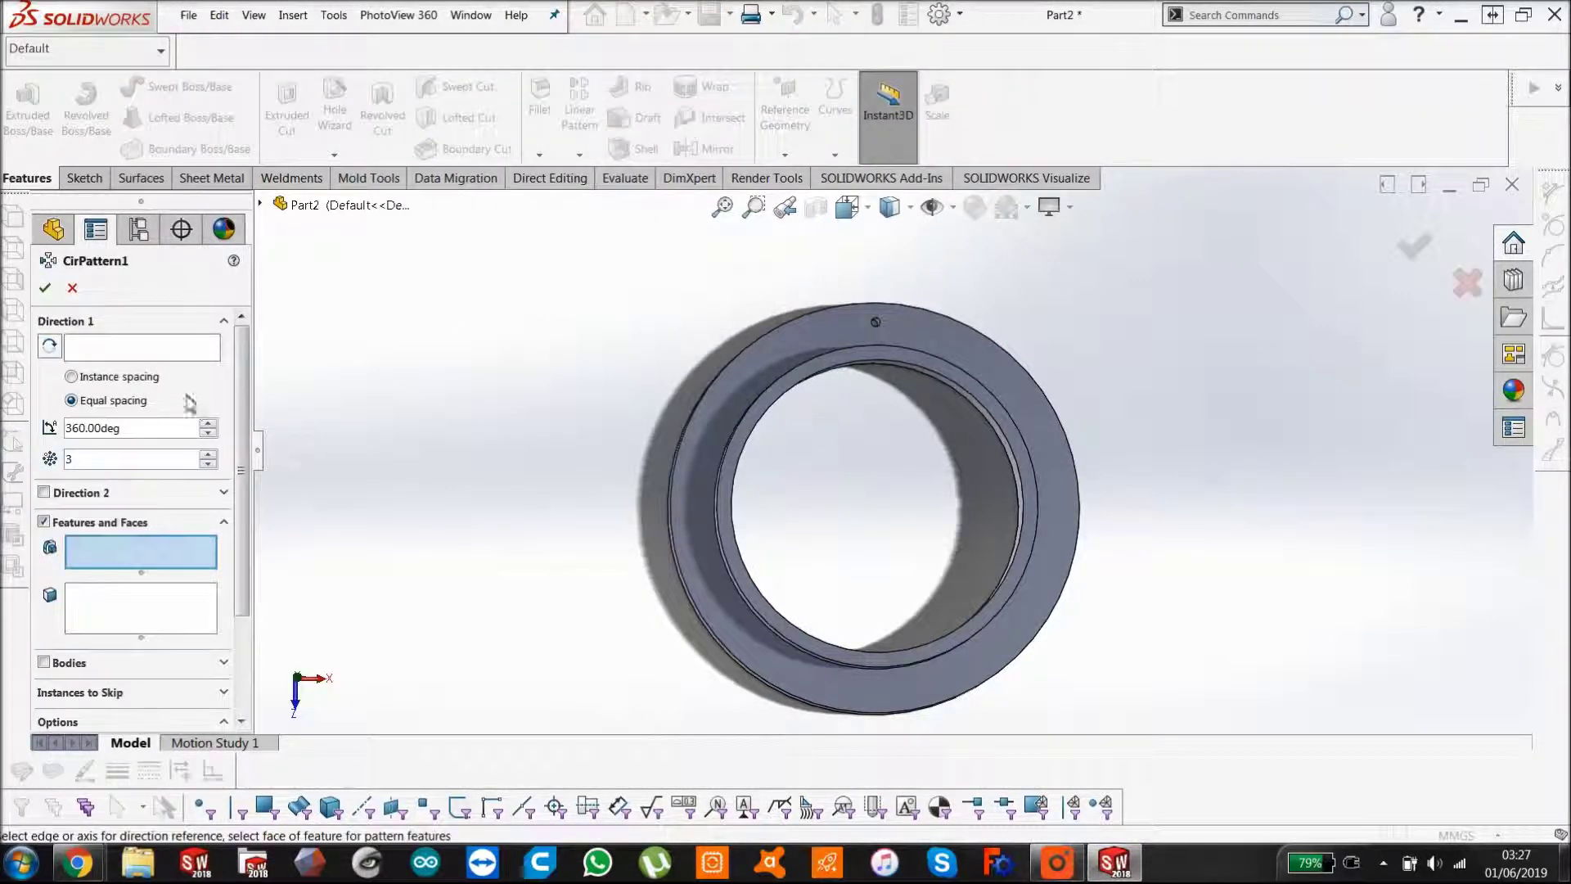
pyautogui.click(152, 354)
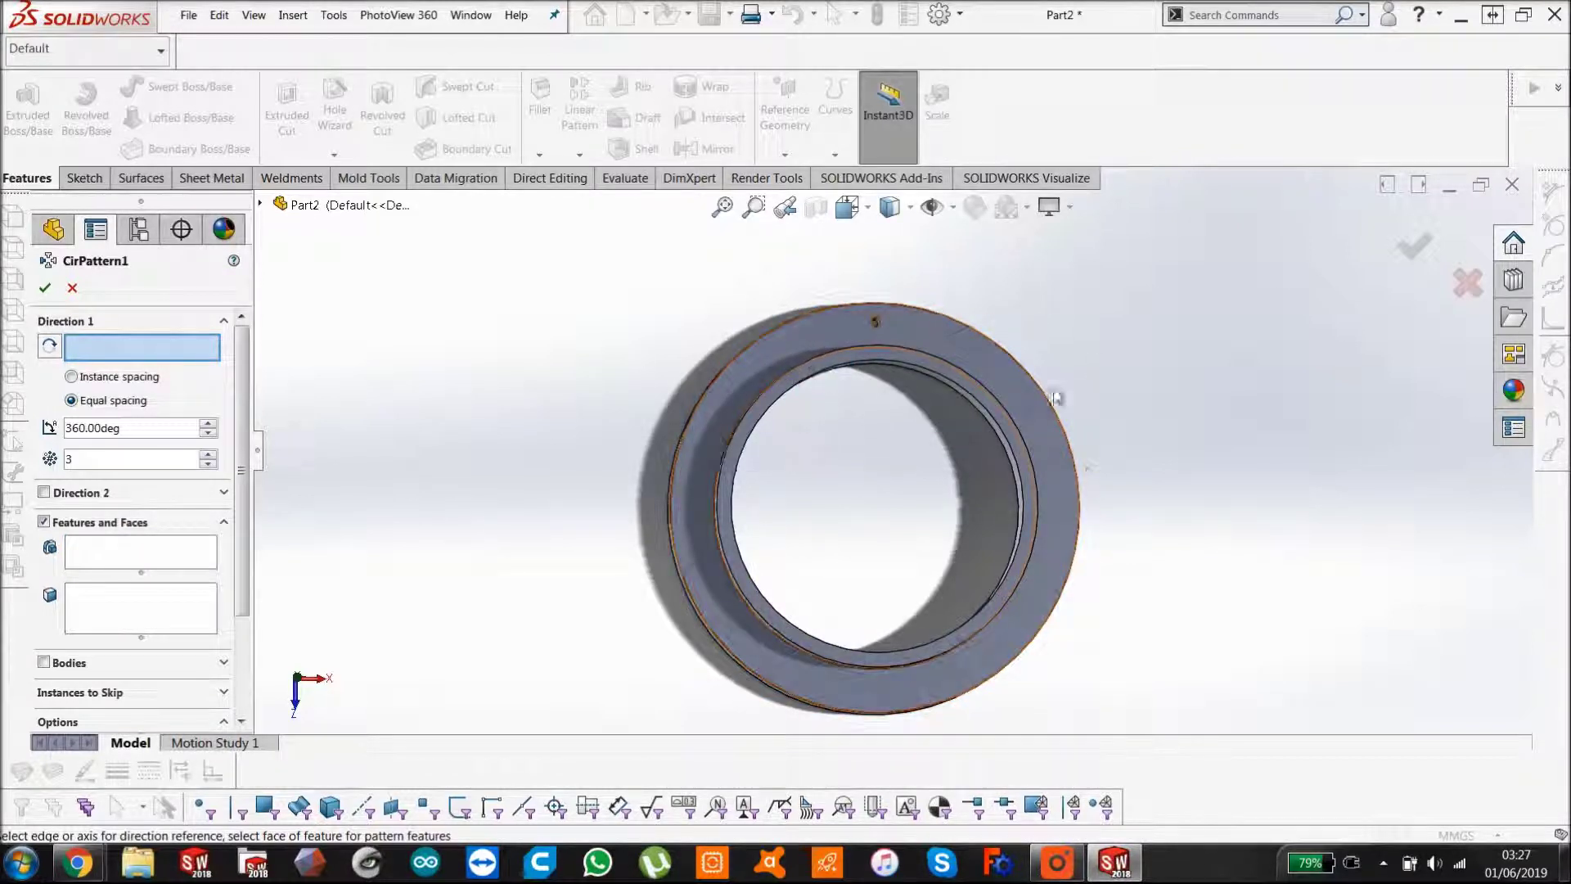
pyautogui.click(851, 314)
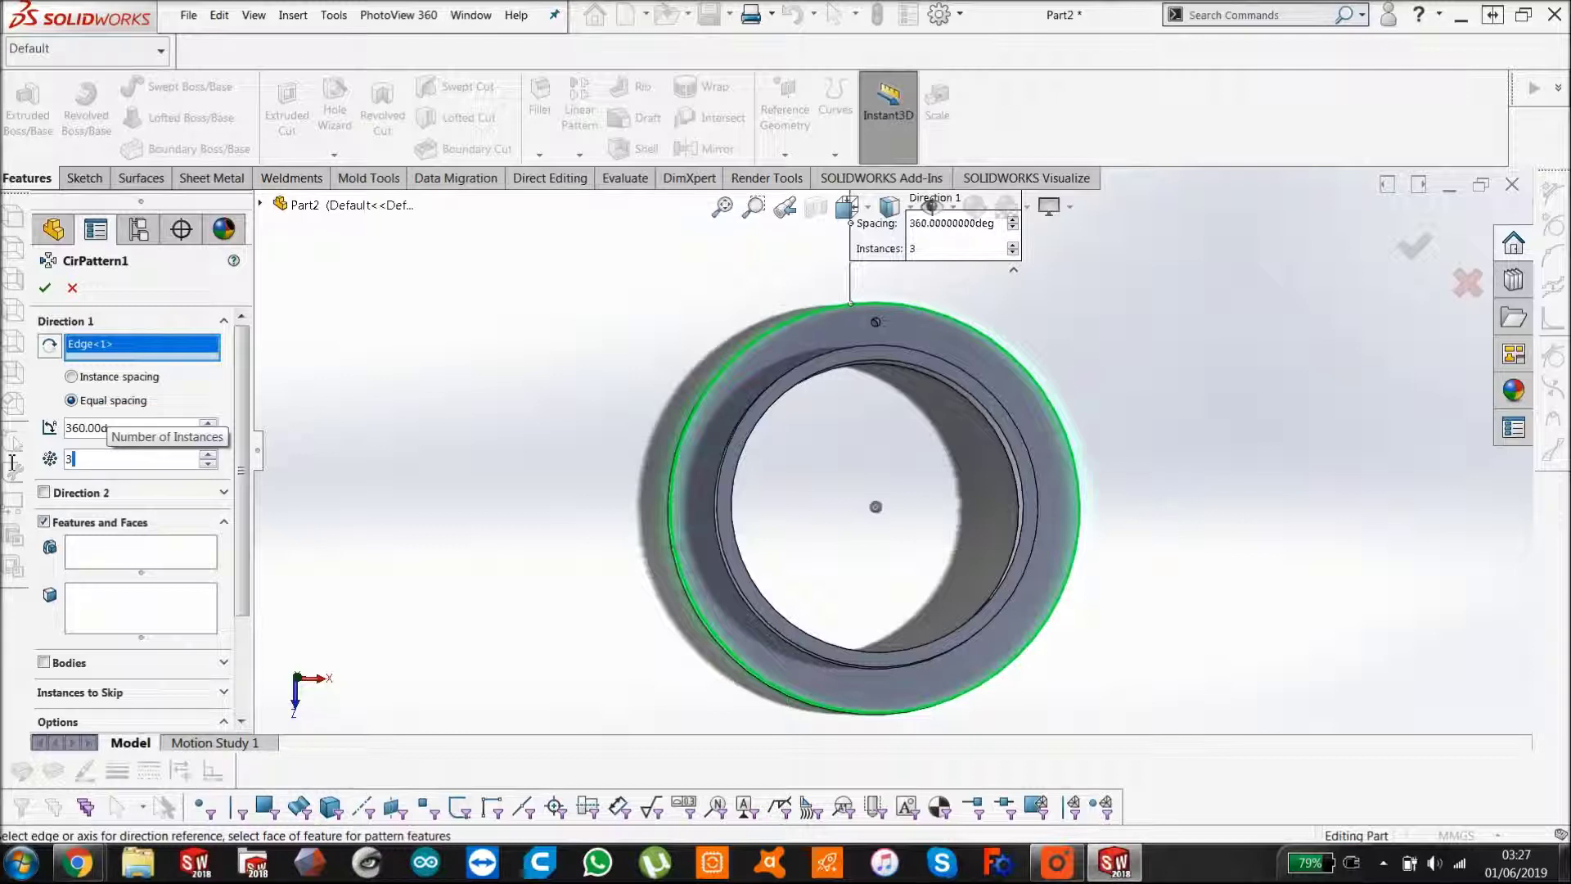
pyautogui.press('BackSpace')
pyautogui.write('10')
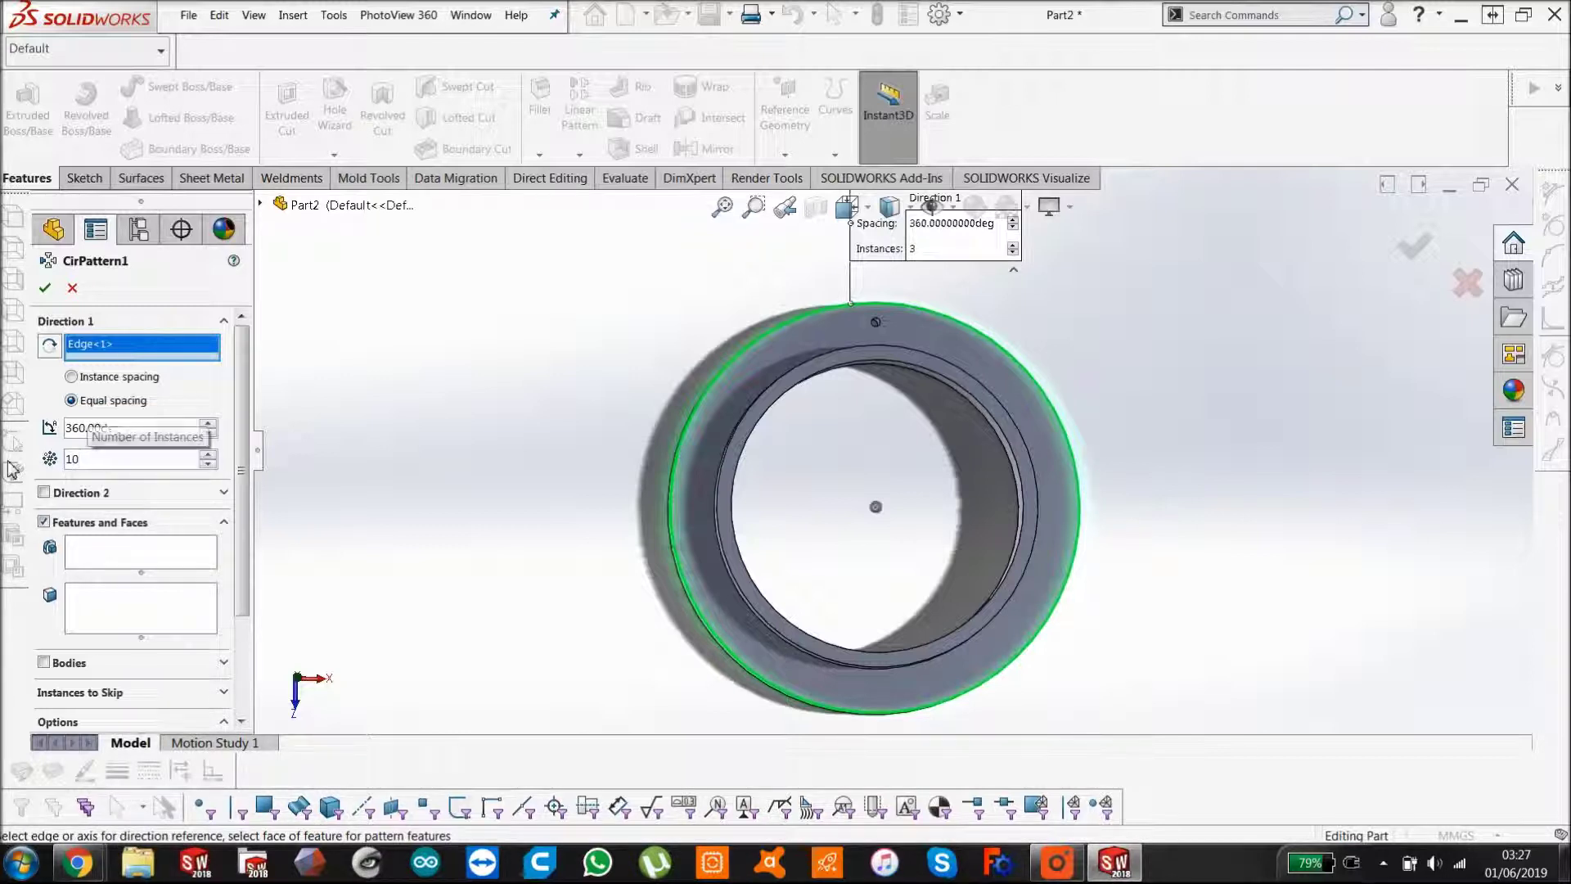
pyautogui.press('Return')
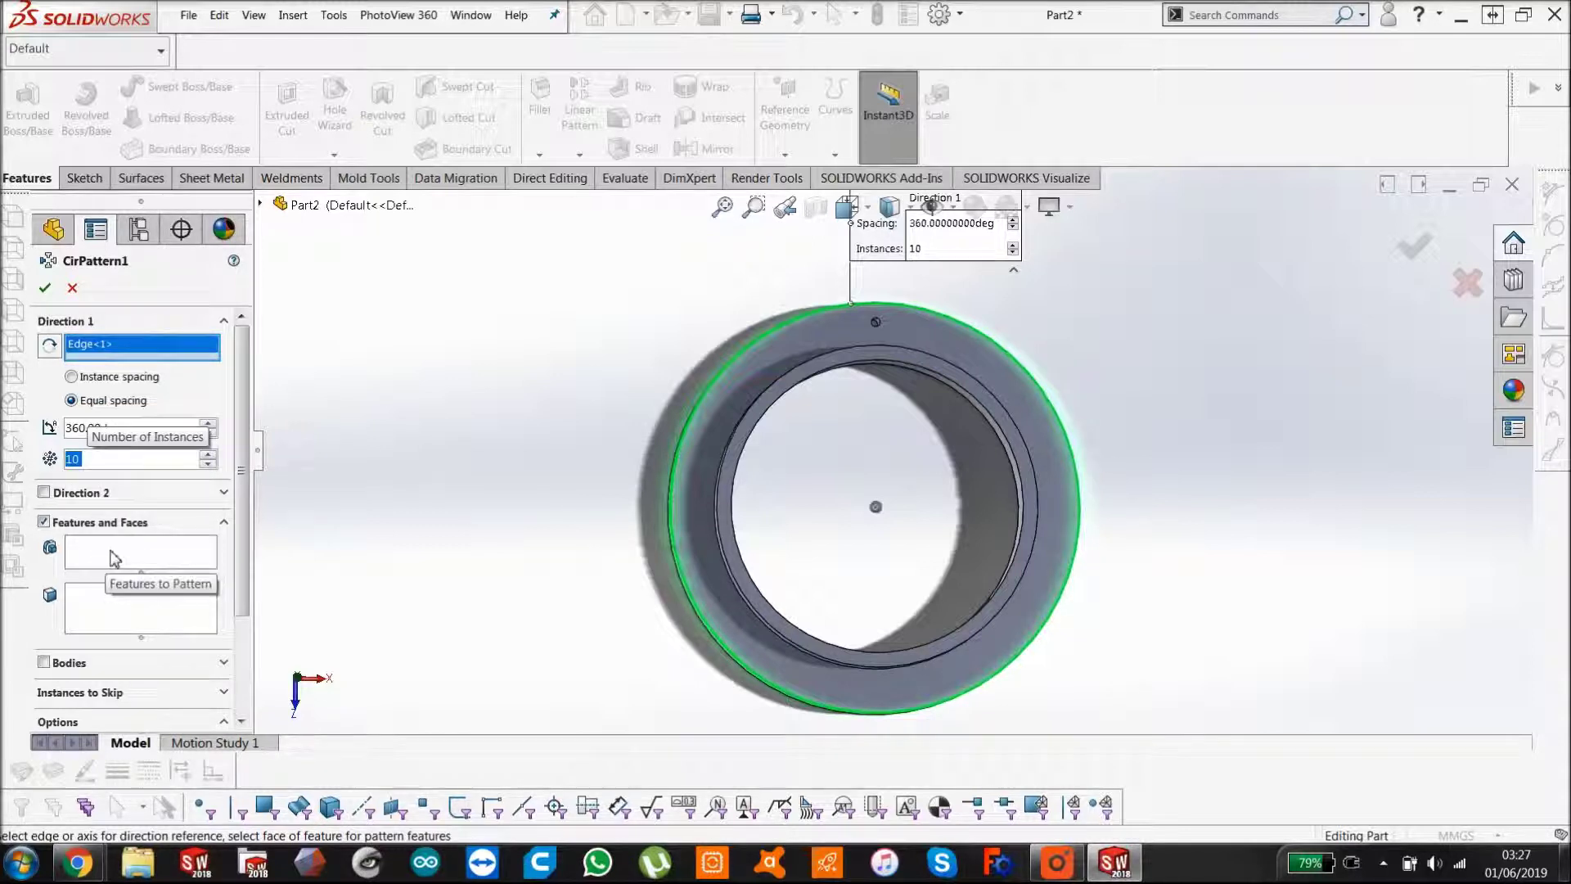
pyautogui.click(114, 559)
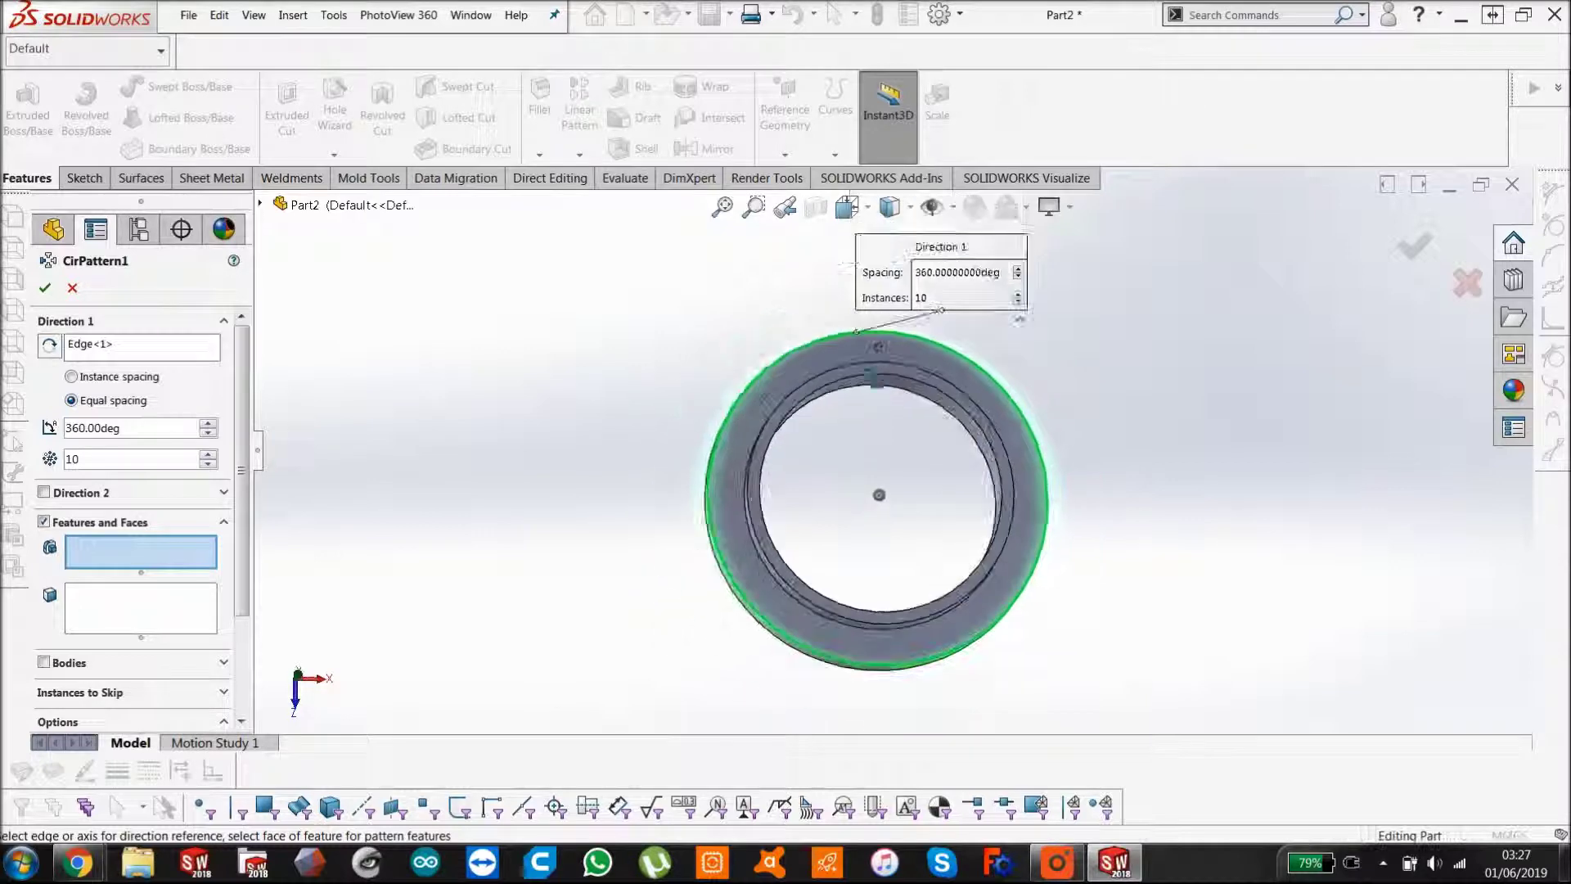
pyautogui.scroll(-5, 884, 376)
pyautogui.scroll(-3, 887, 378)
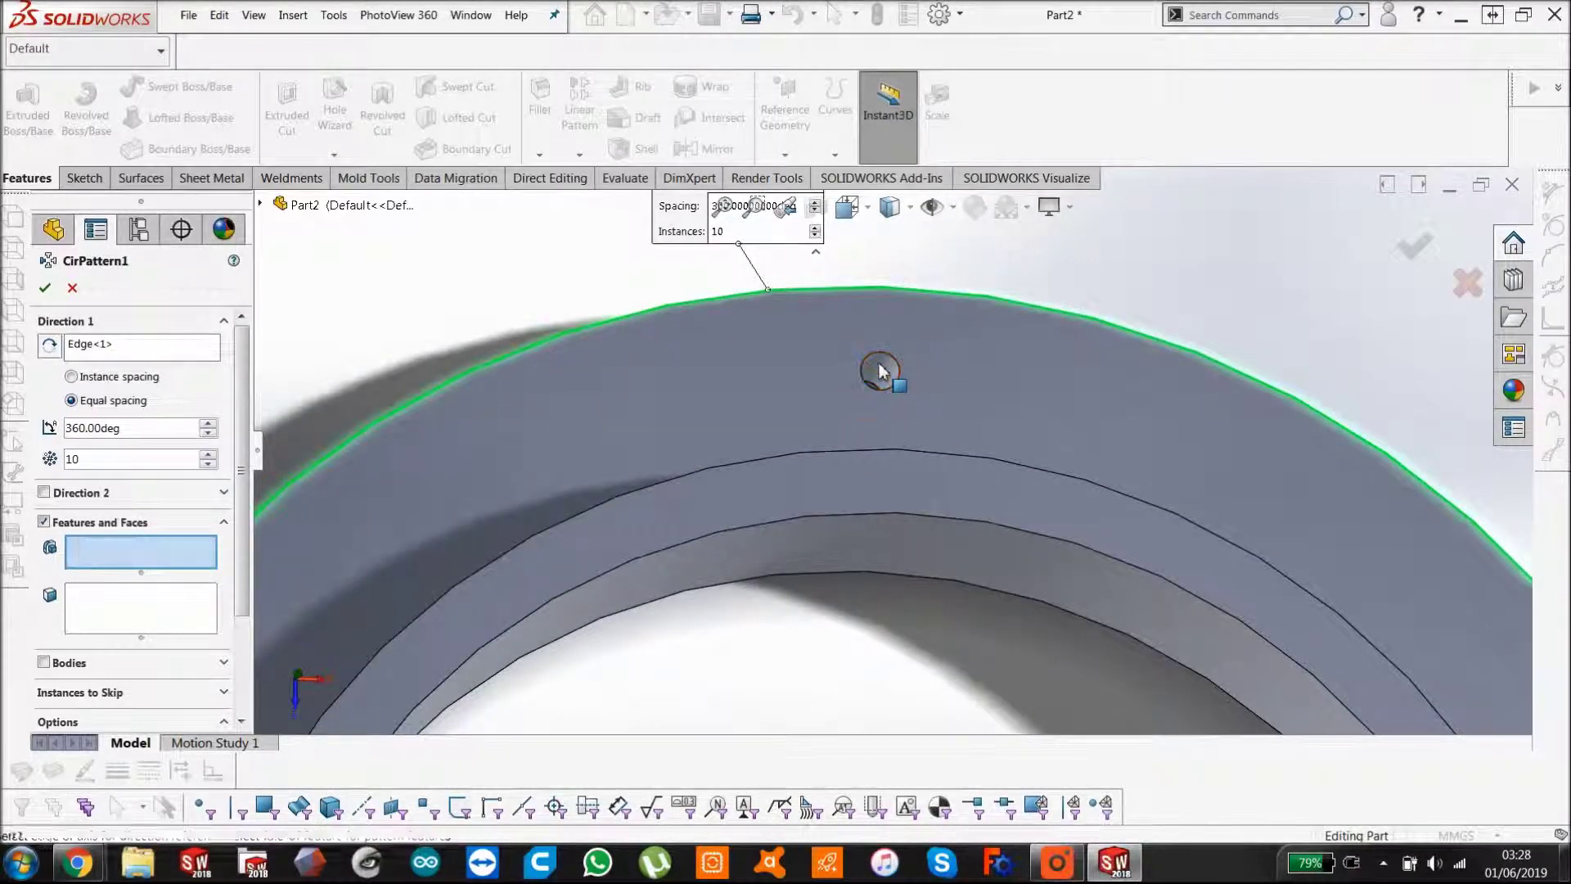
pyautogui.click(883, 375)
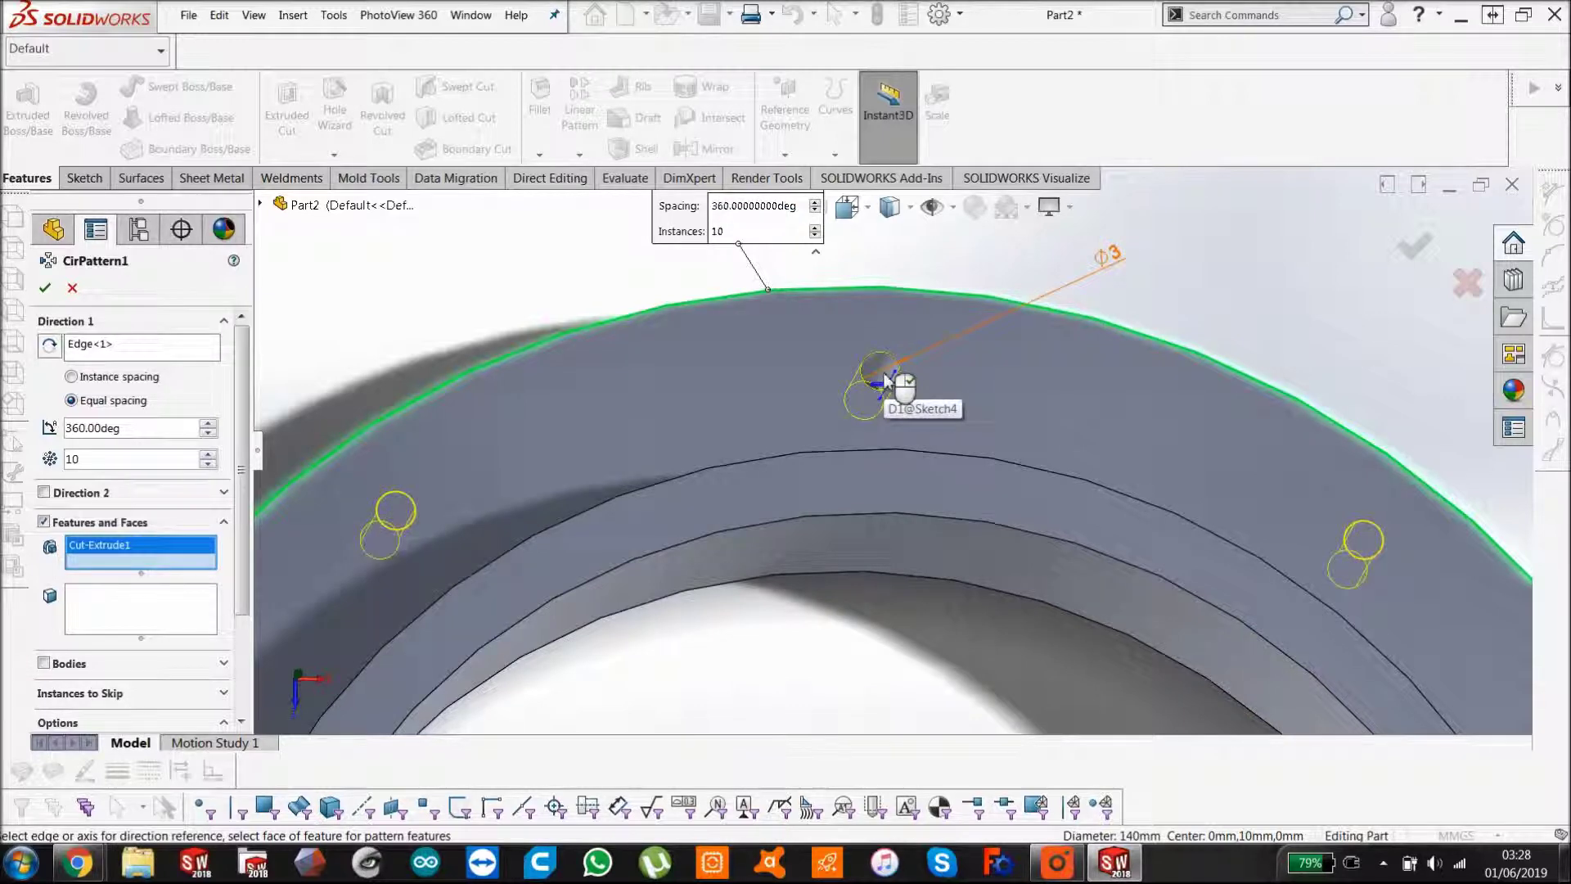
pyautogui.scroll(5, 886, 378)
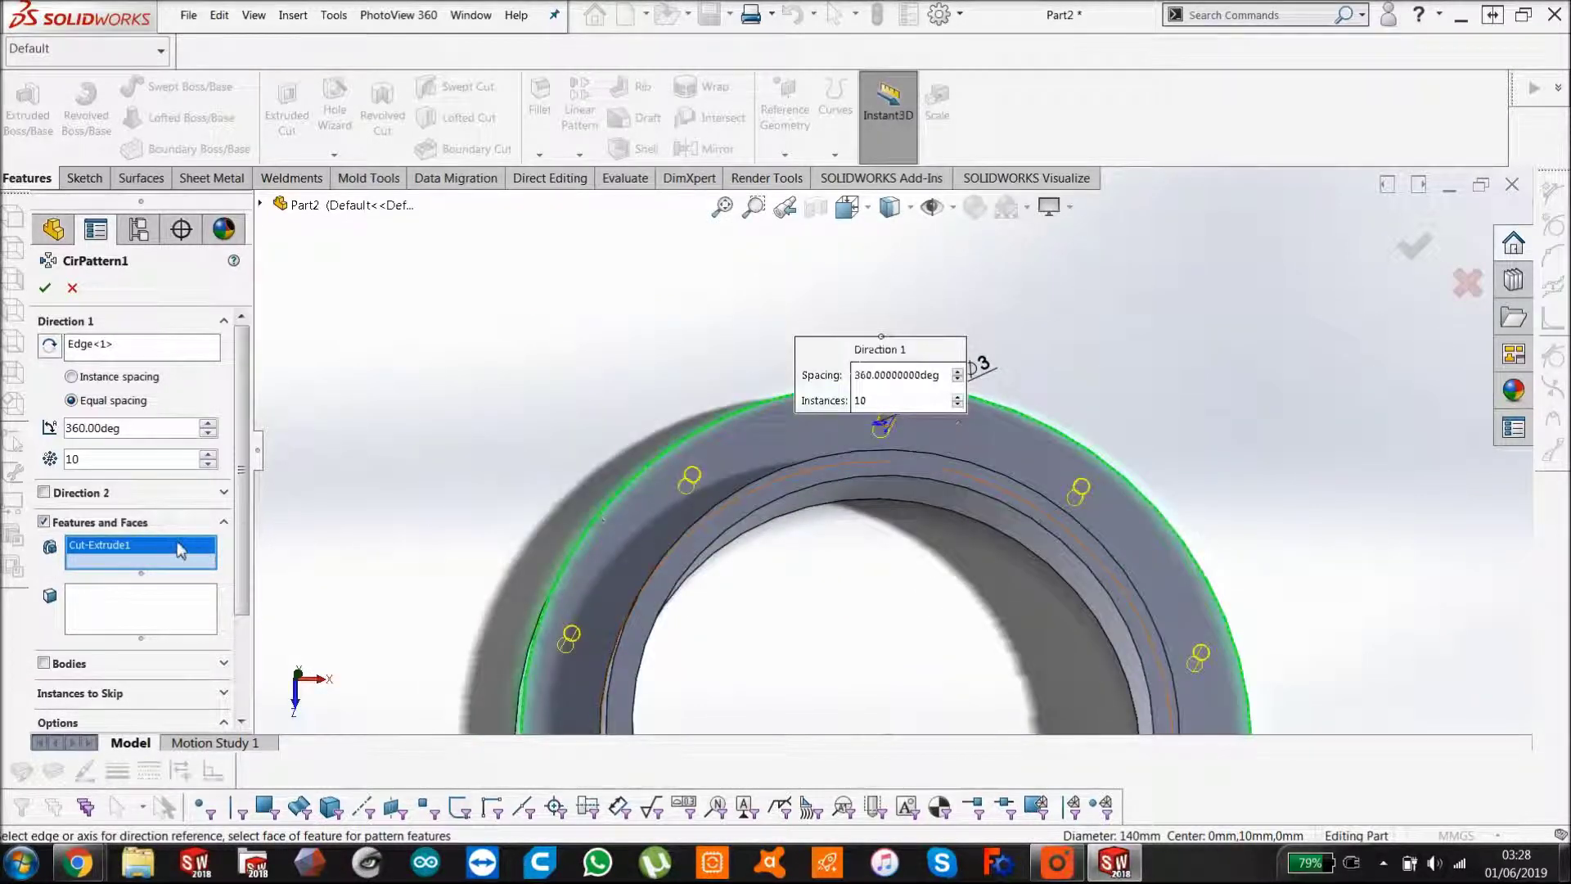
pyautogui.press('Delete')
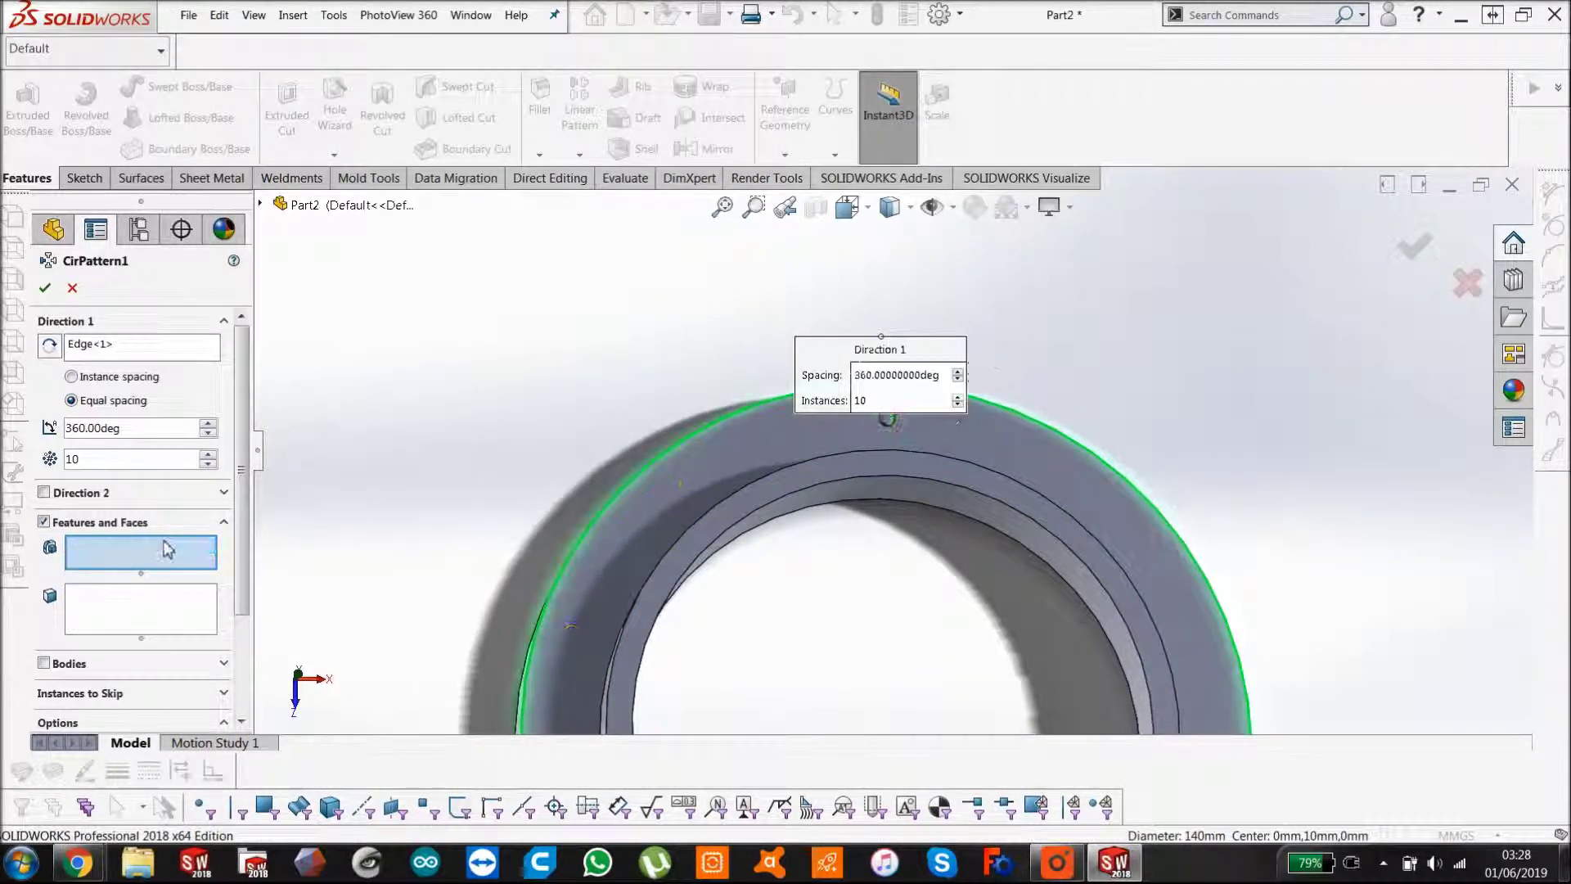
# - Choose the Cut-Extrude1 hole from the feature tree as the feature to pattern and apply the circular pattern
pyautogui.click(262, 204)
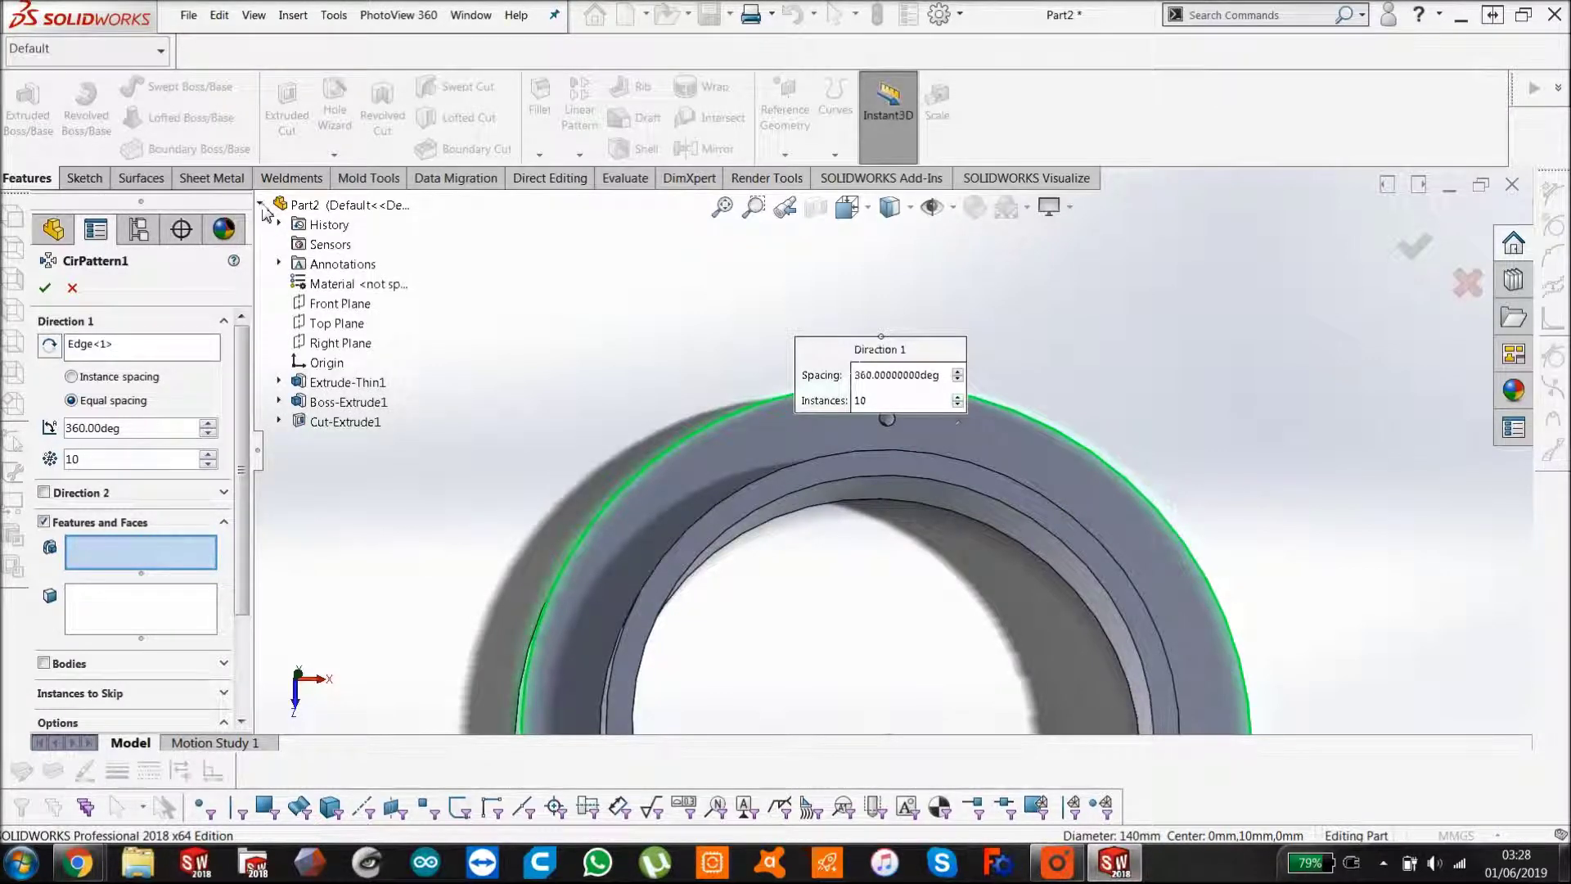
pyautogui.click(340, 423)
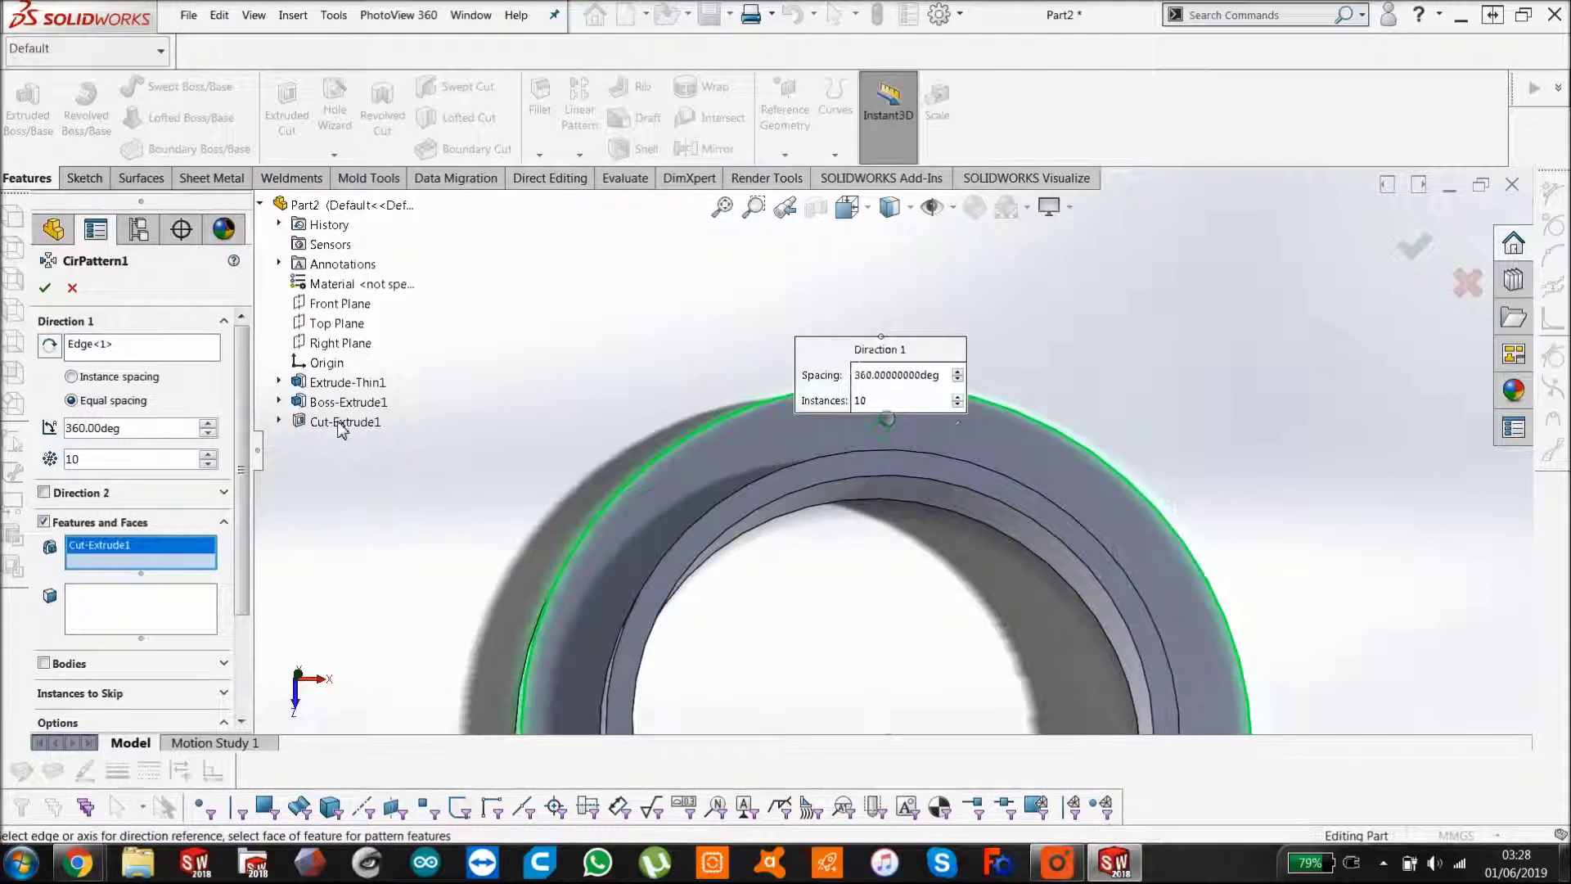
pyautogui.scroll(5, 892, 558)
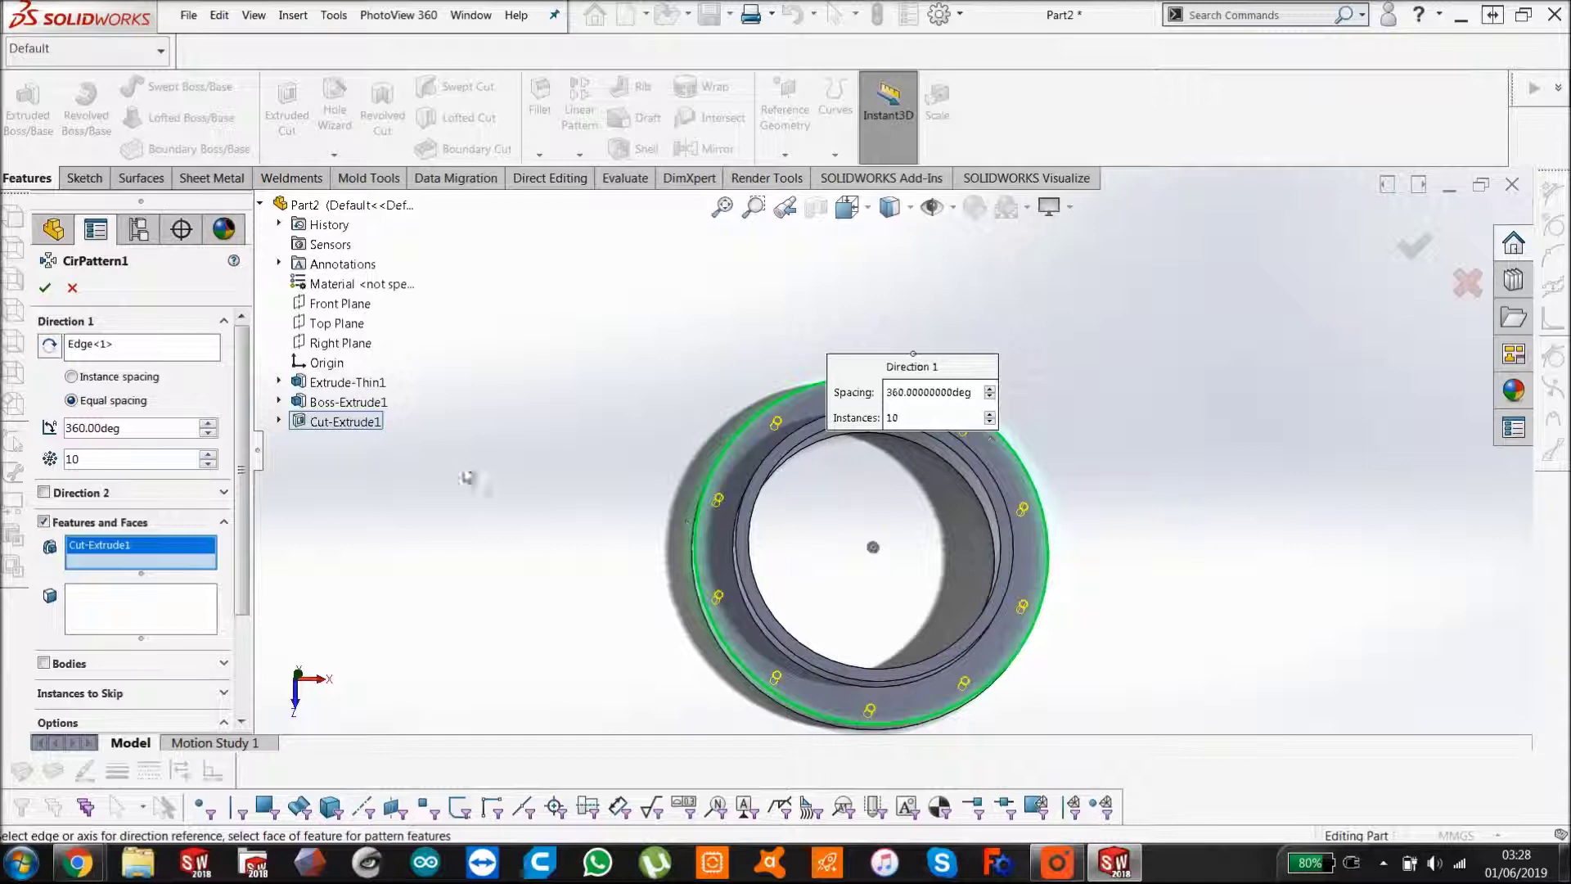
pyautogui.click(45, 288)
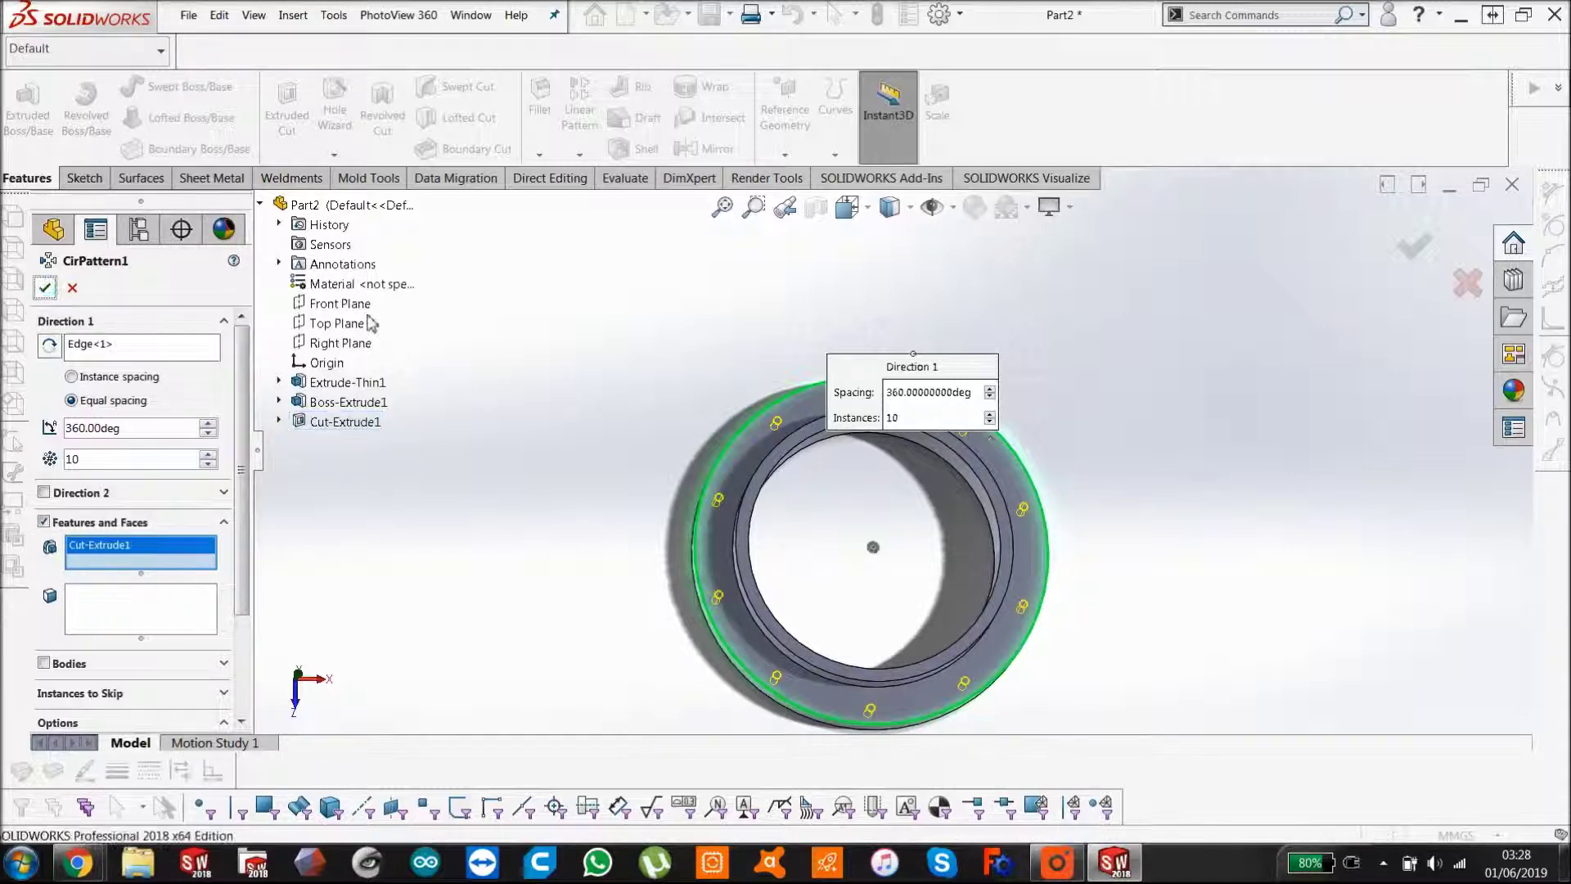
pyautogui.moveTo(781, 491); pyautogui.dragTo(807, 414, button='middle')
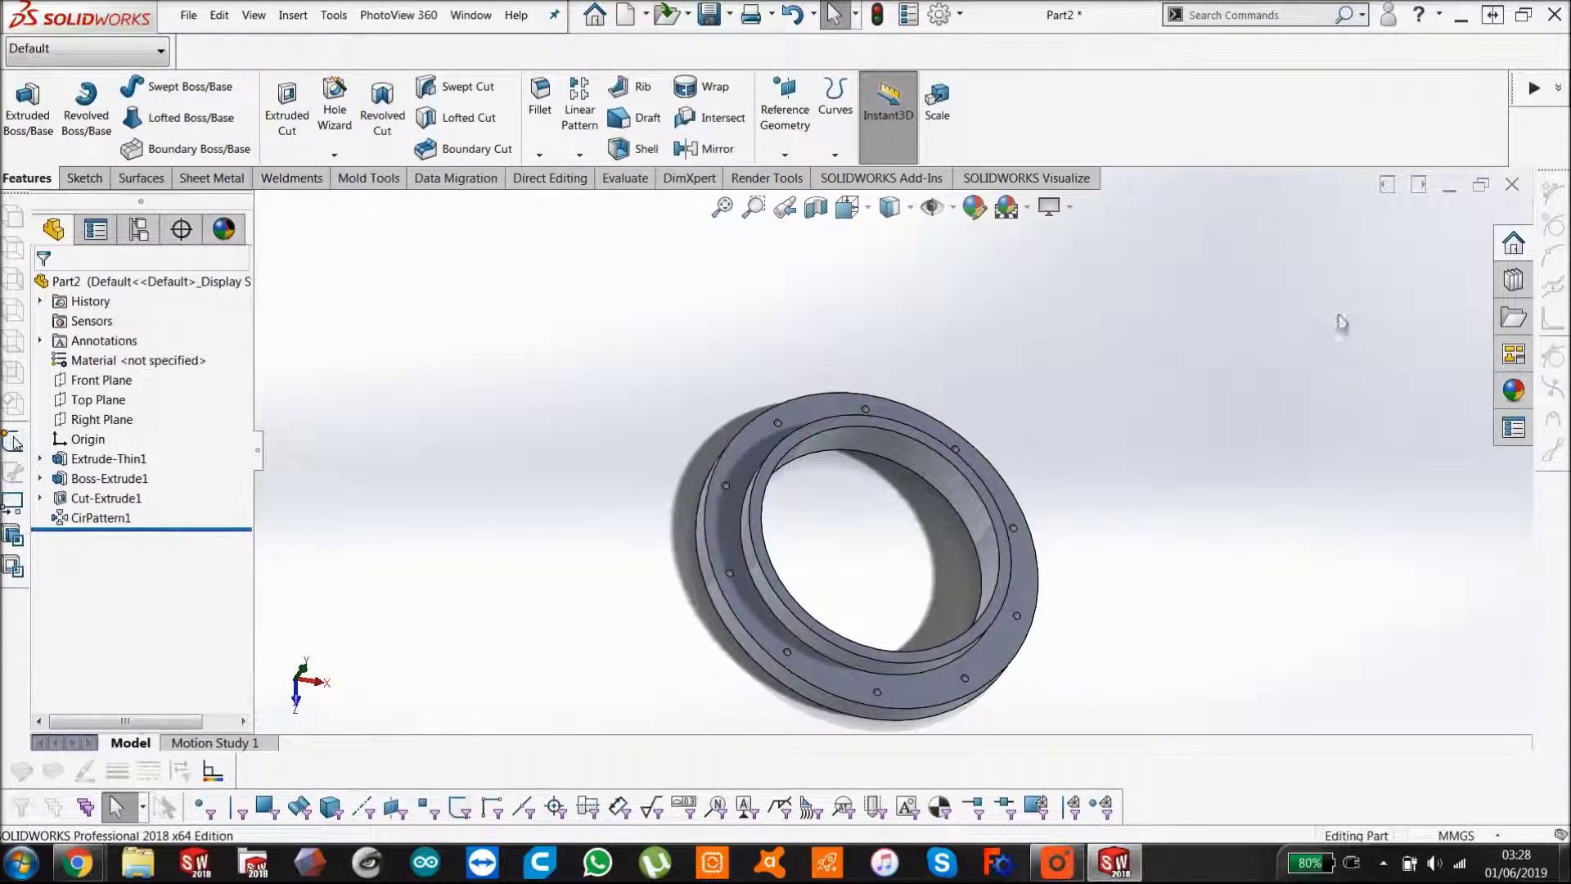